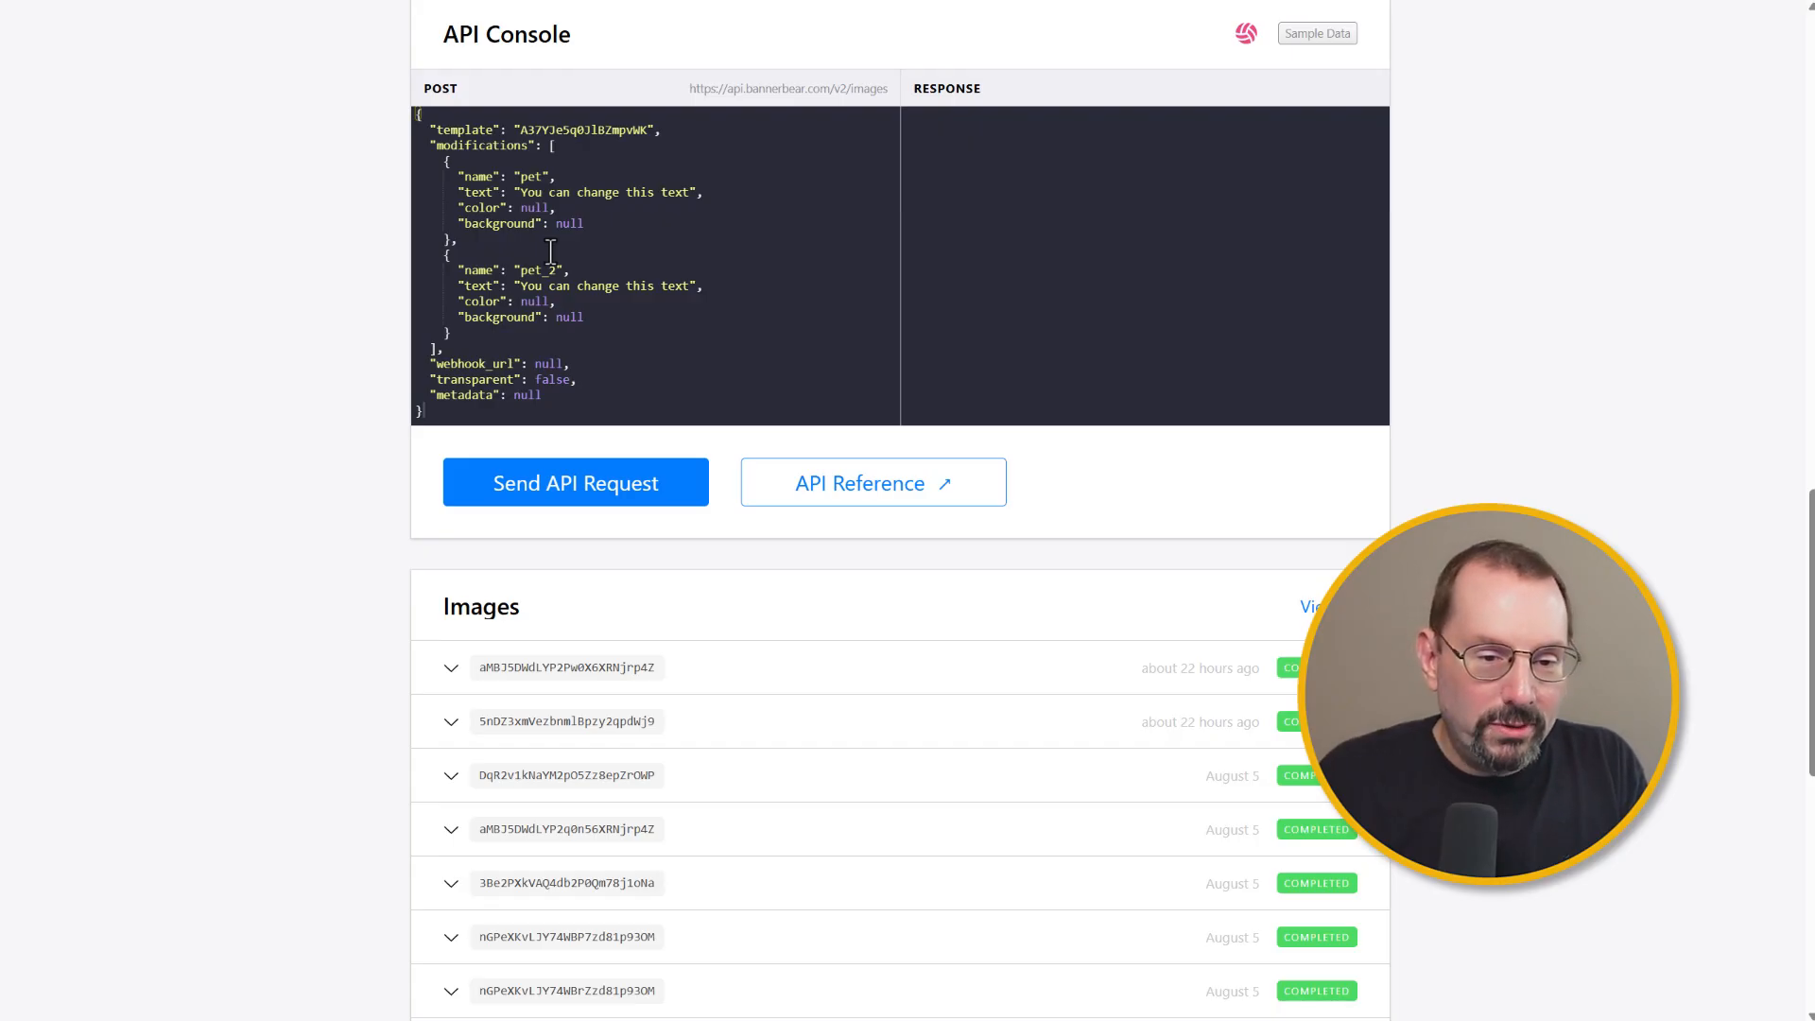
Step: Examine the post template's API console request, highlighting its template ID, modifications block, and layer name and text values
{"action": "scroll", "coordinate": [550, 252], "scroll_direction": "up", "scroll_amount": 1}
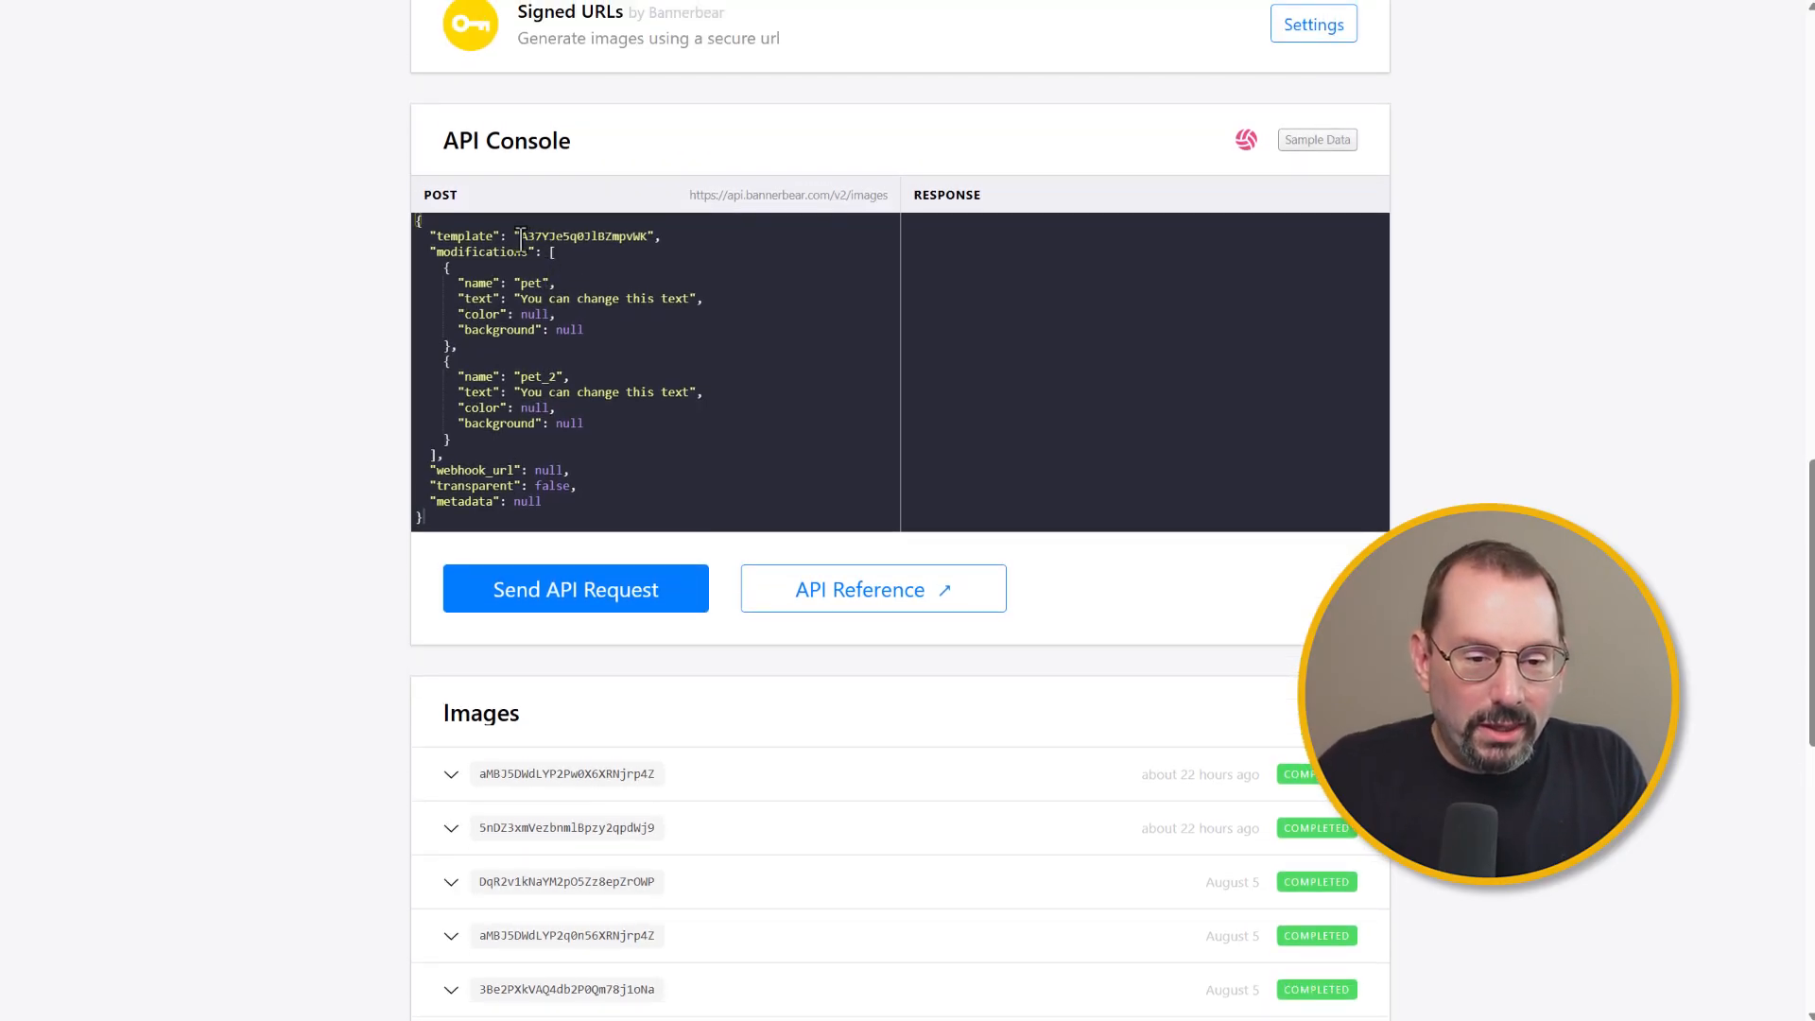
{"action": "left_click_drag", "start_coordinate": [520, 240], "coordinate": [650, 237]}
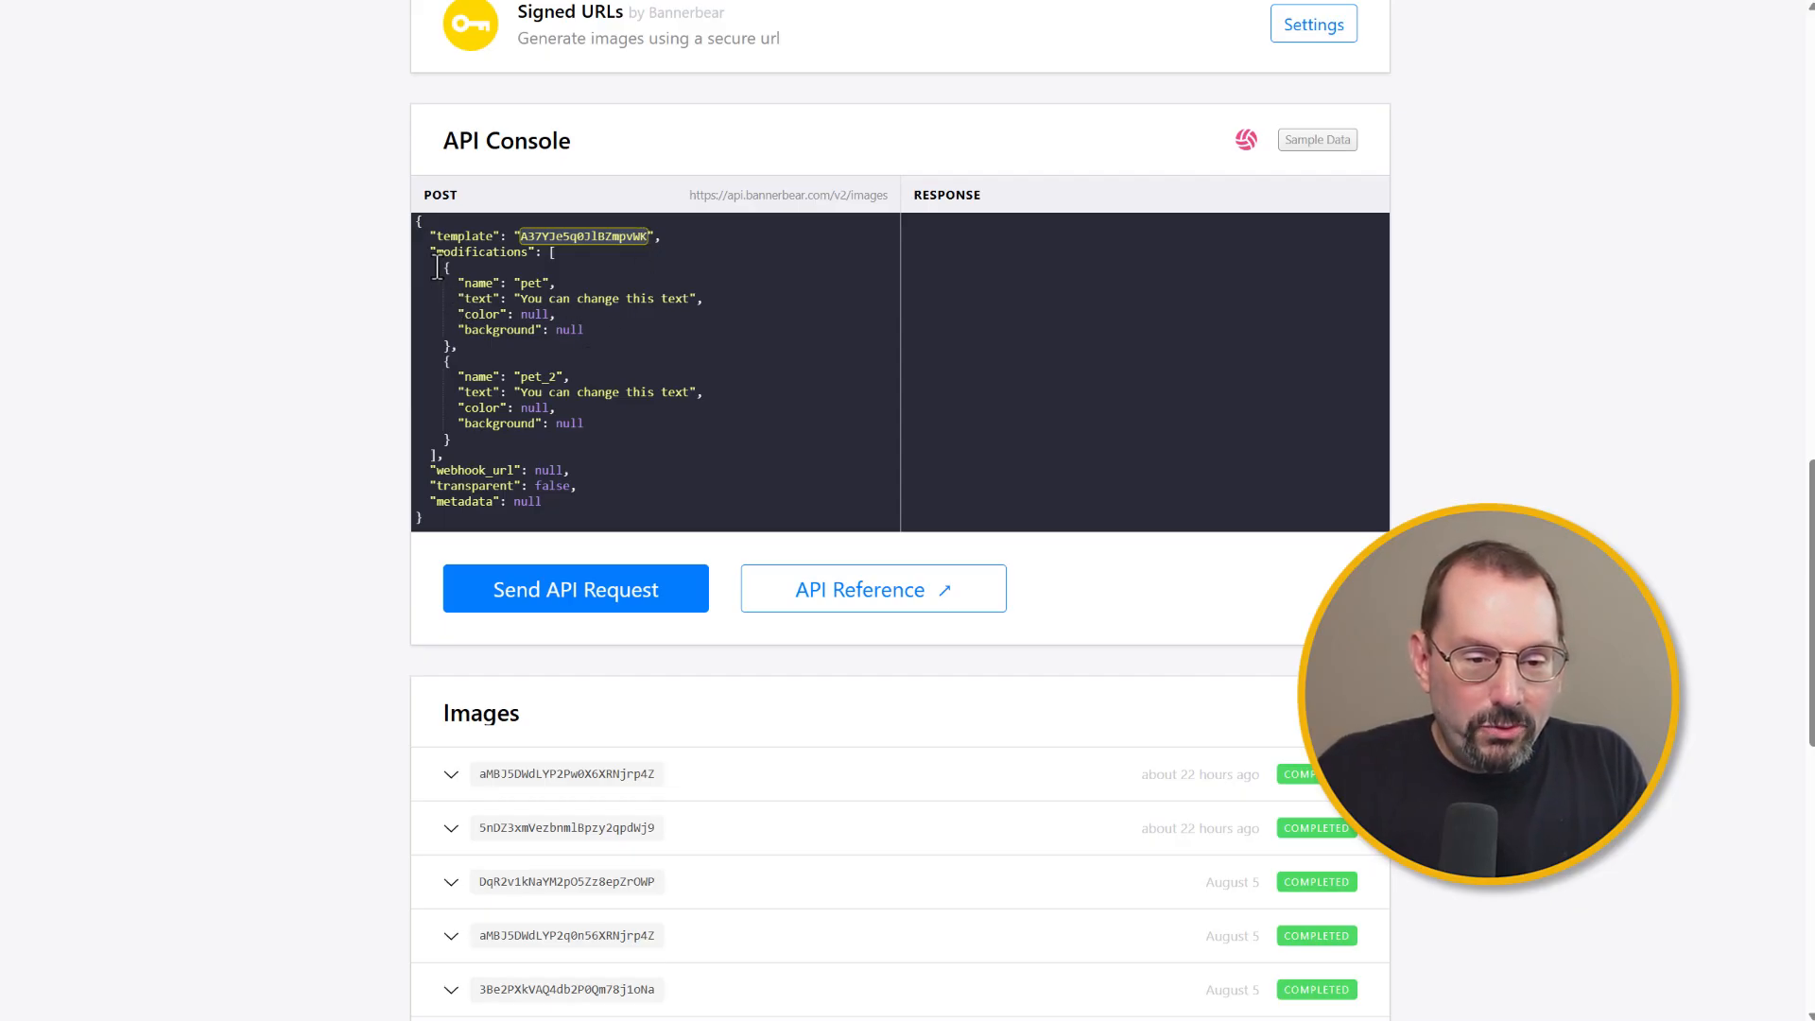
{"action": "left_click_drag", "start_coordinate": [431, 254], "coordinate": [544, 505]}
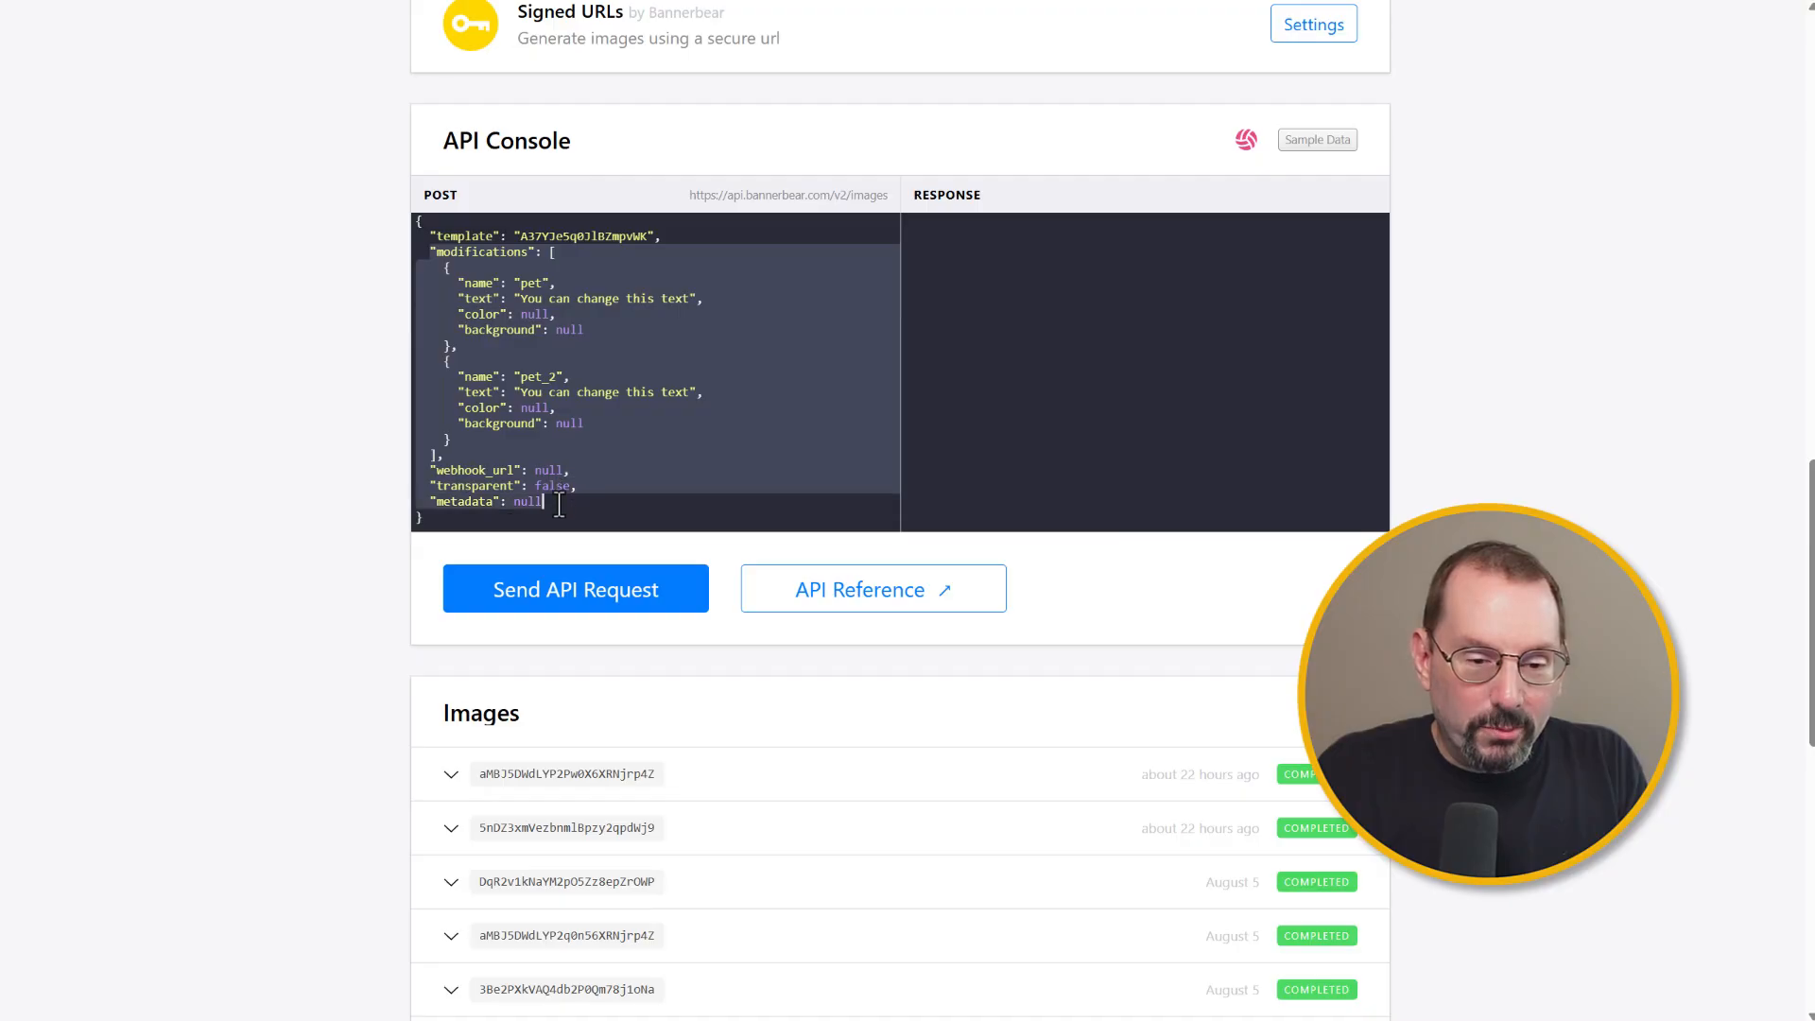
{"action": "left_click", "coordinate": [541, 281]}
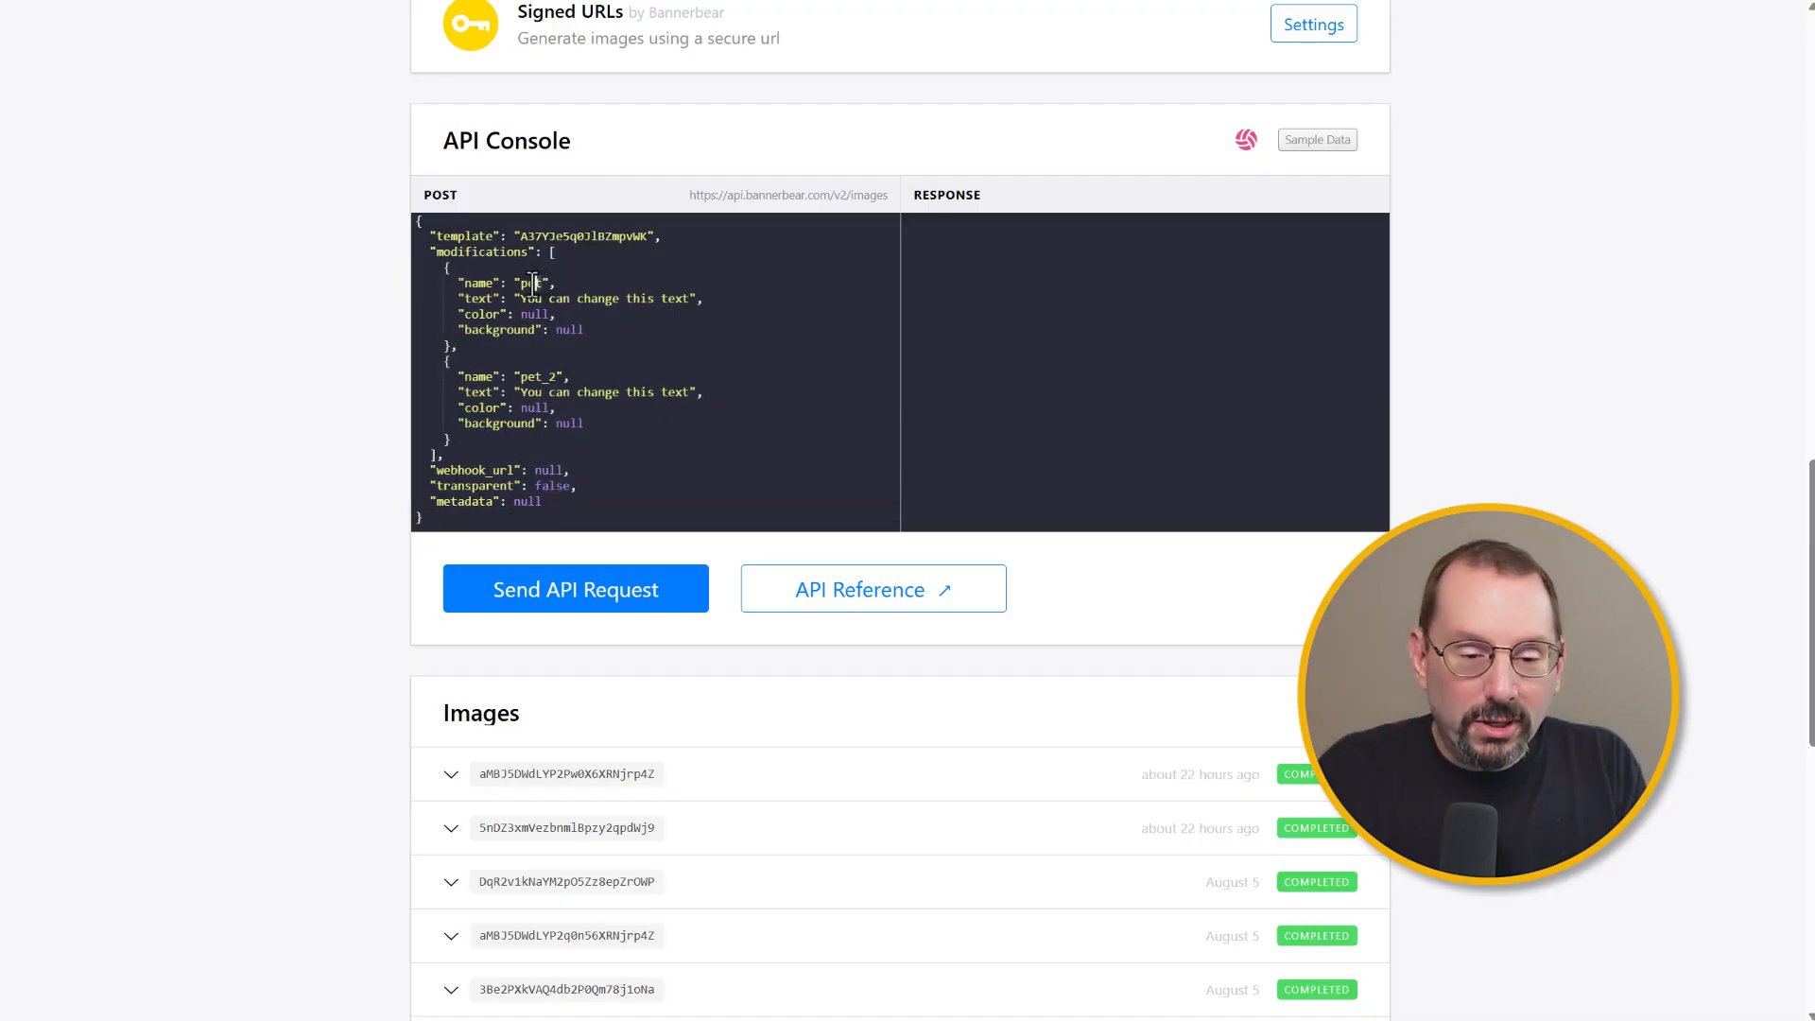
{"action": "double_click", "coordinate": [530, 283]}
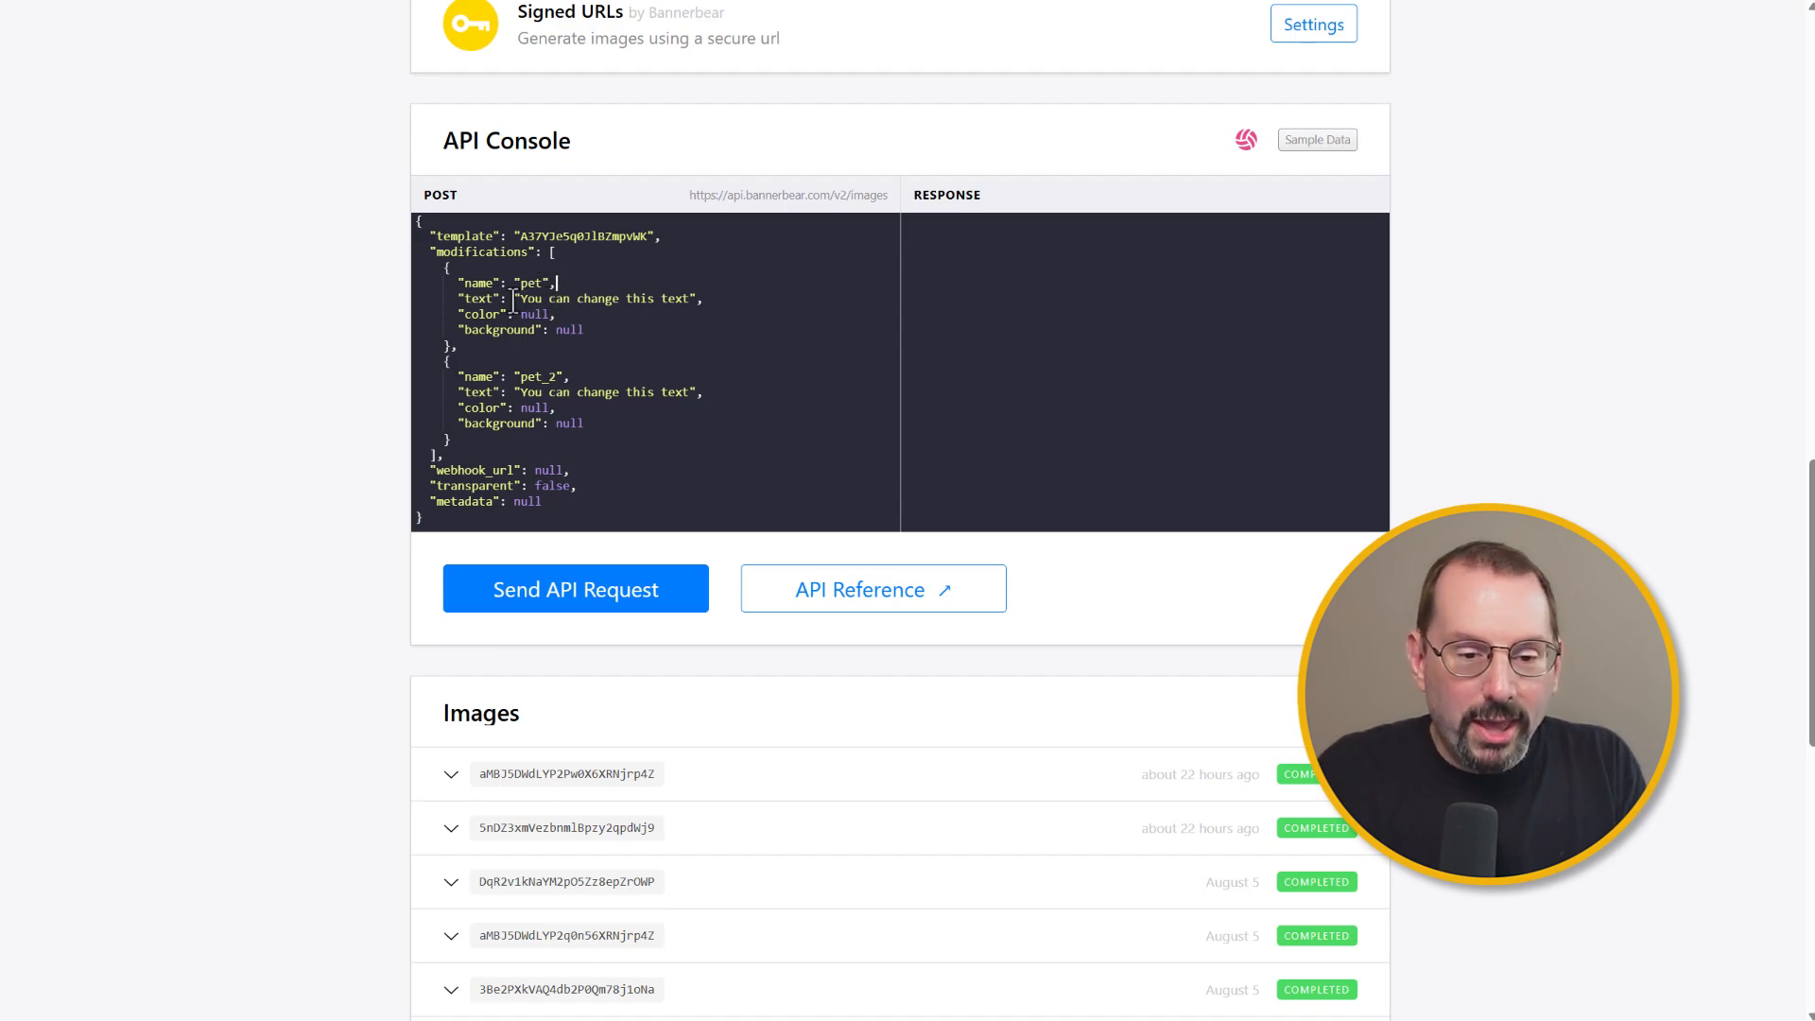
{"action": "left_click_drag", "start_coordinate": [520, 298], "coordinate": [687, 299]}
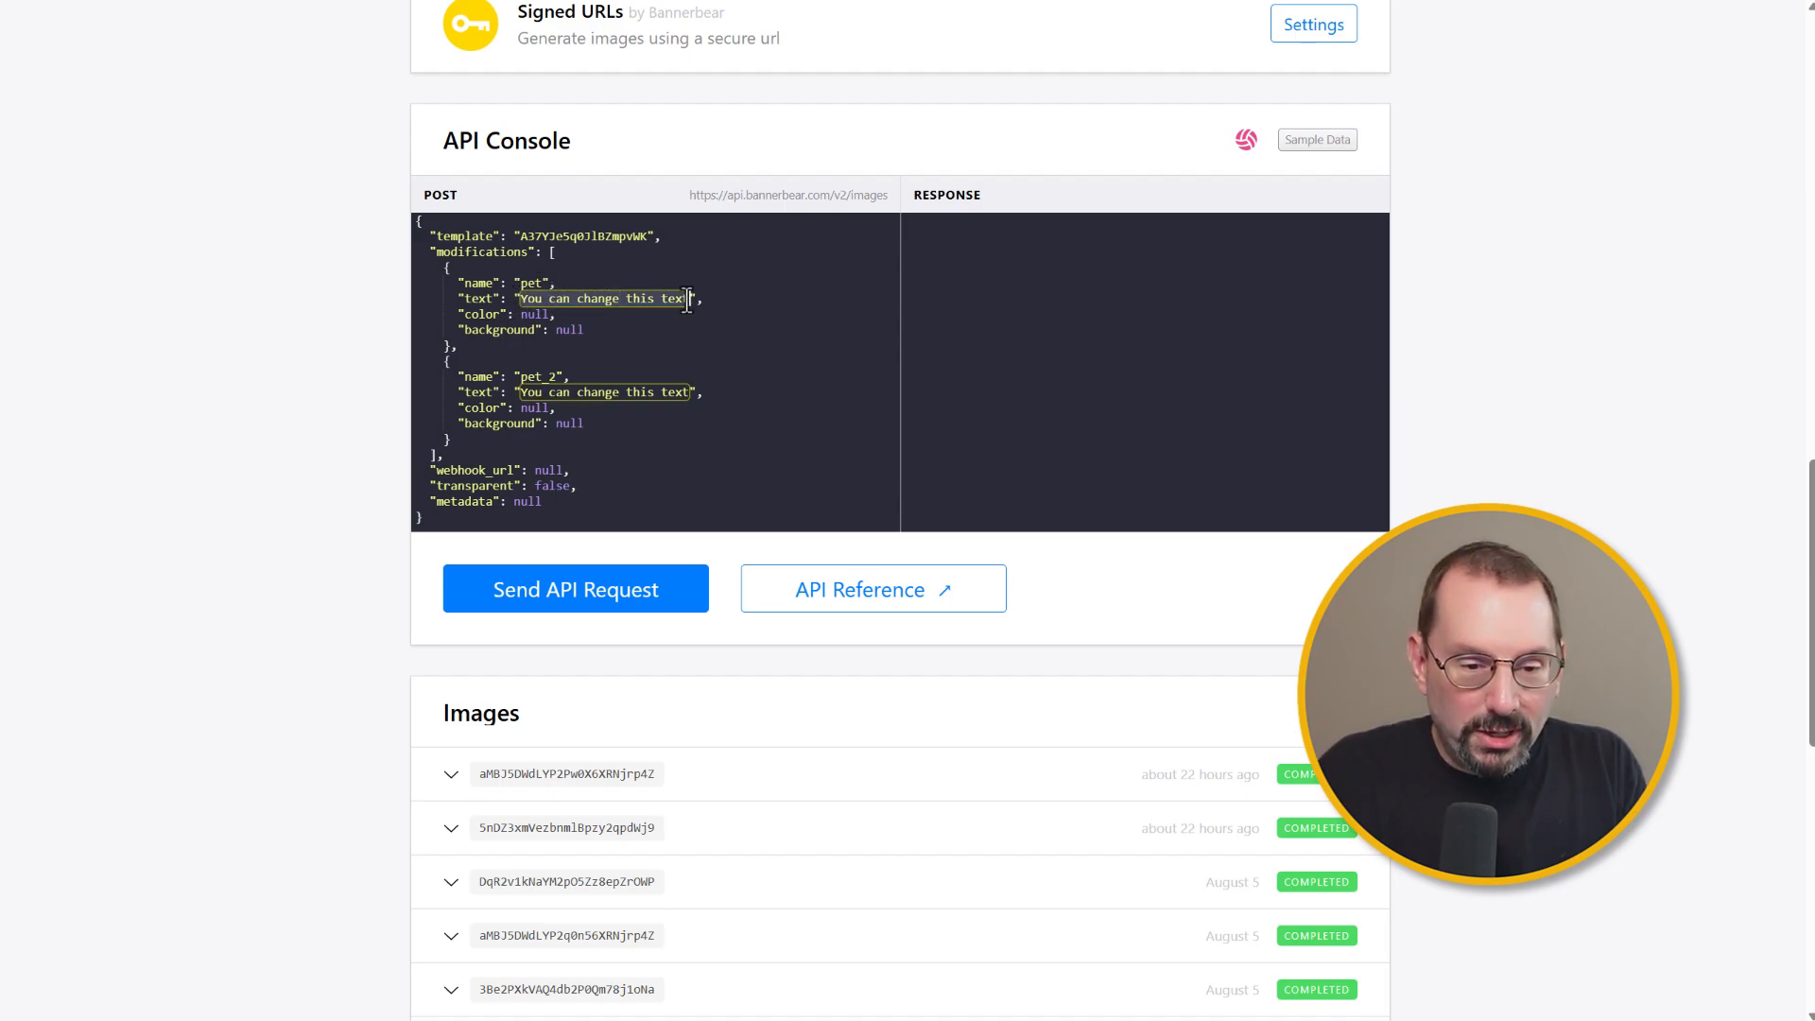
{"action": "left_click", "coordinate": [479, 302]}
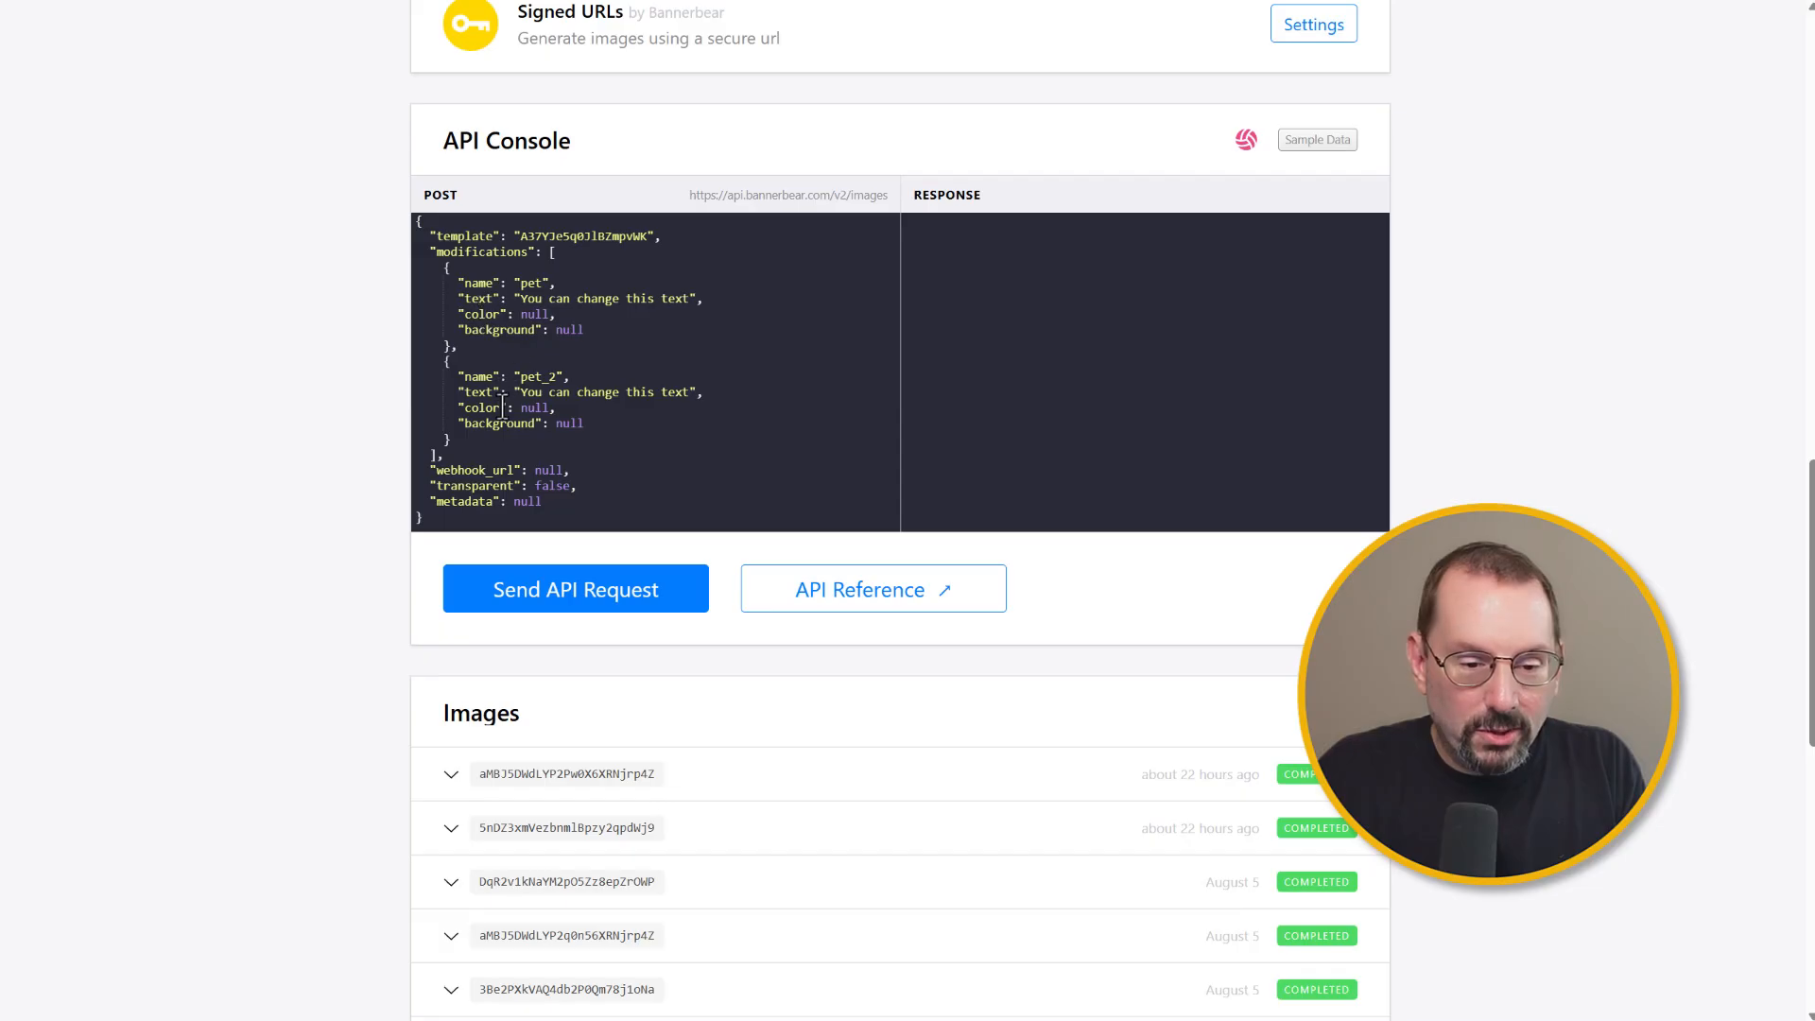
Step: Open the API Reference documentation from the console and close its tab again
{"action": "scroll", "coordinate": [577, 416], "scroll_direction": "up", "scroll_amount": 1}
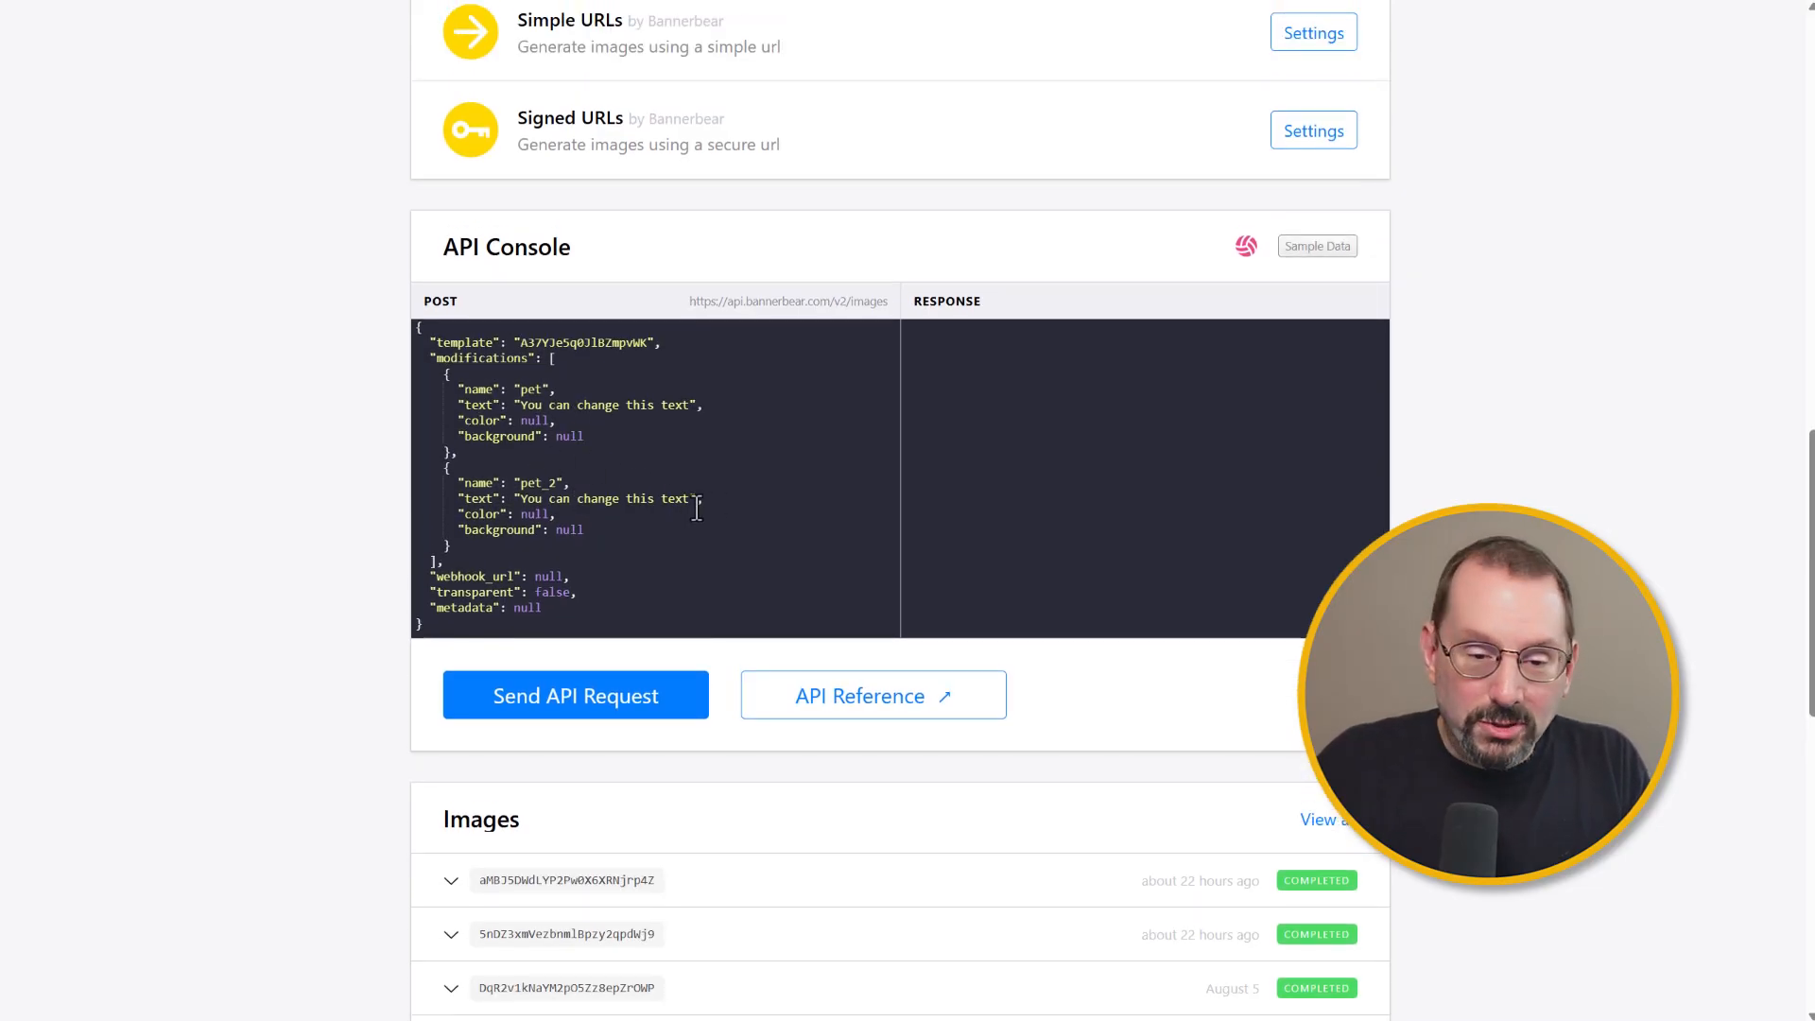
{"action": "scroll", "coordinate": [696, 508], "scroll_direction": "up", "scroll_amount": 1}
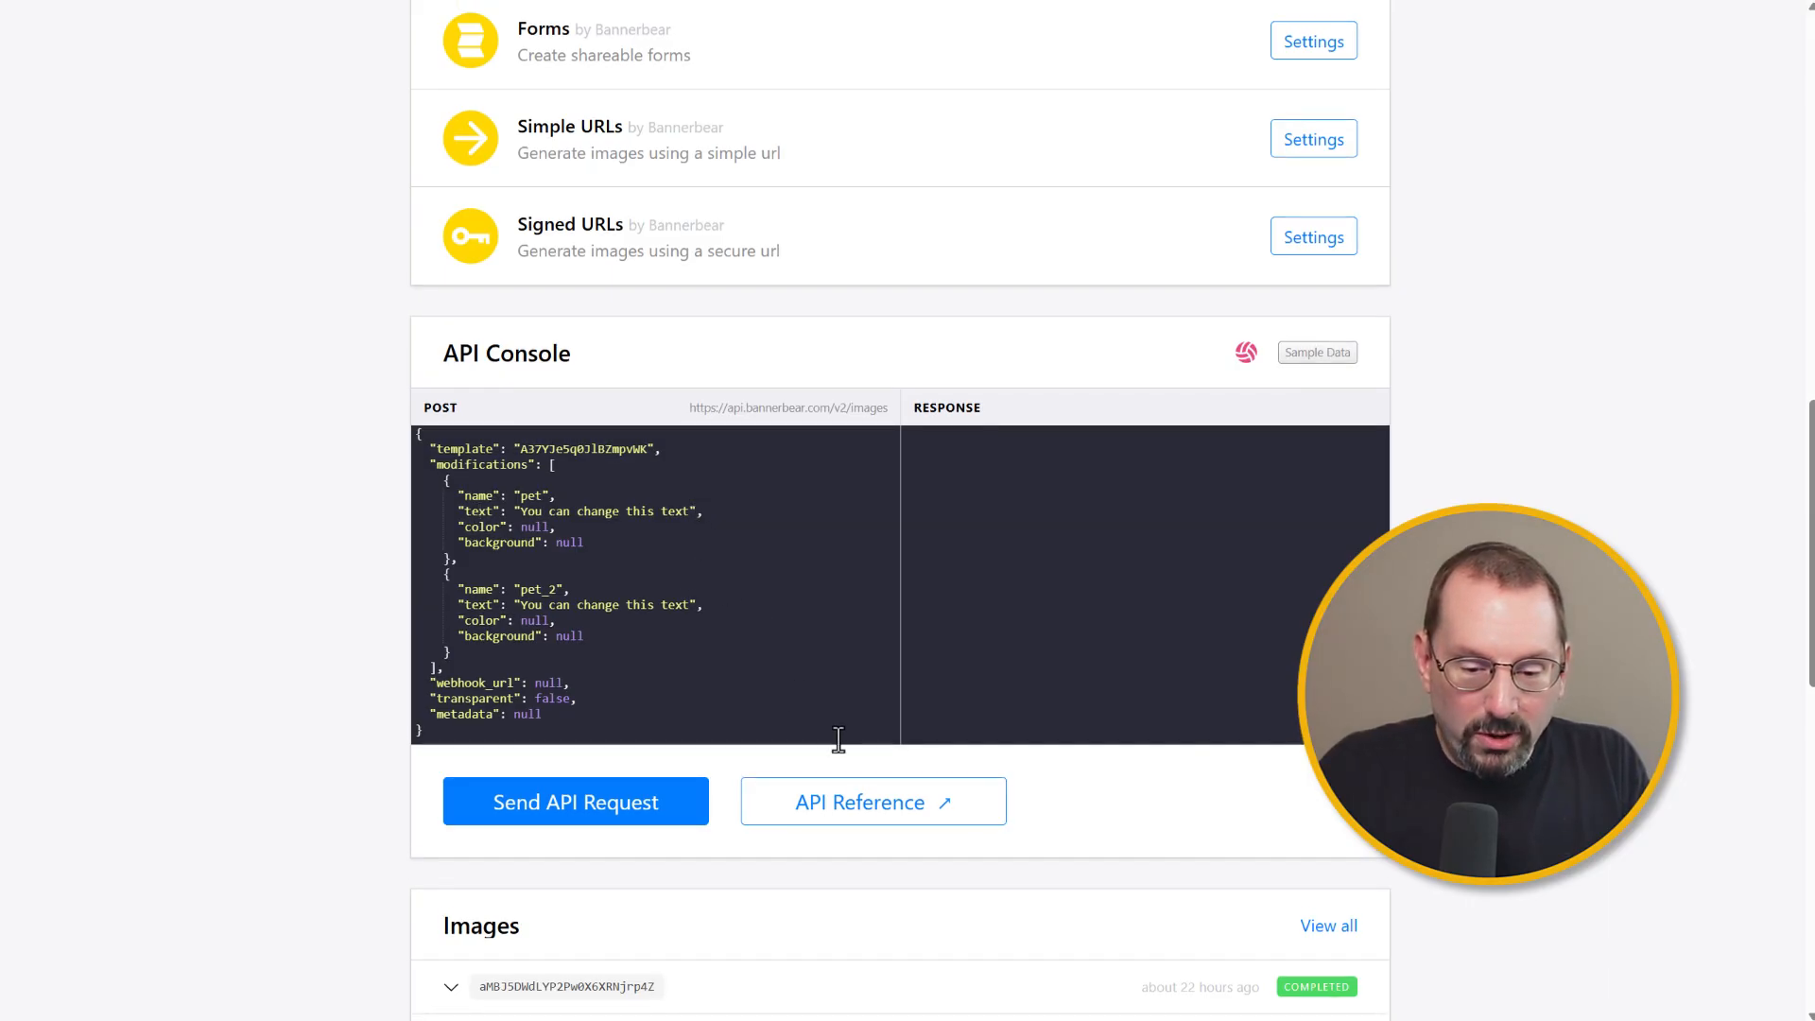
{"action": "left_click", "coordinate": [912, 821]}
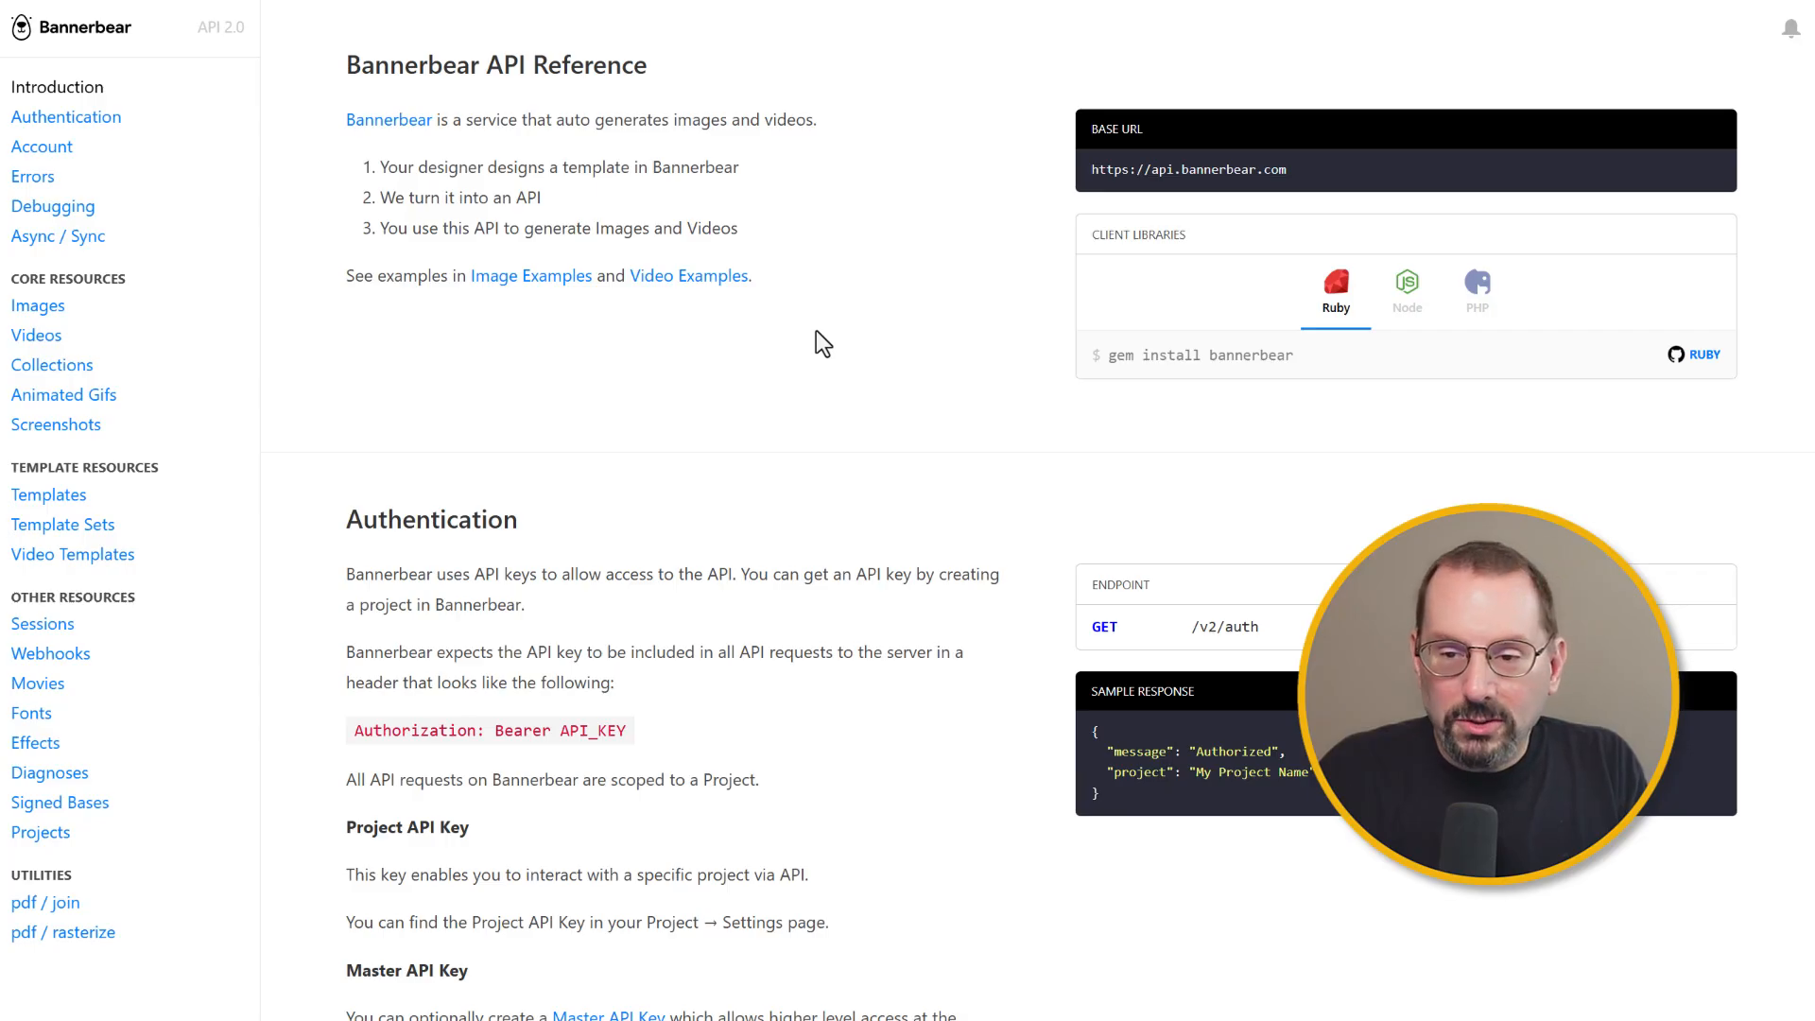
{"action": "key", "text": "ctrl+w"}
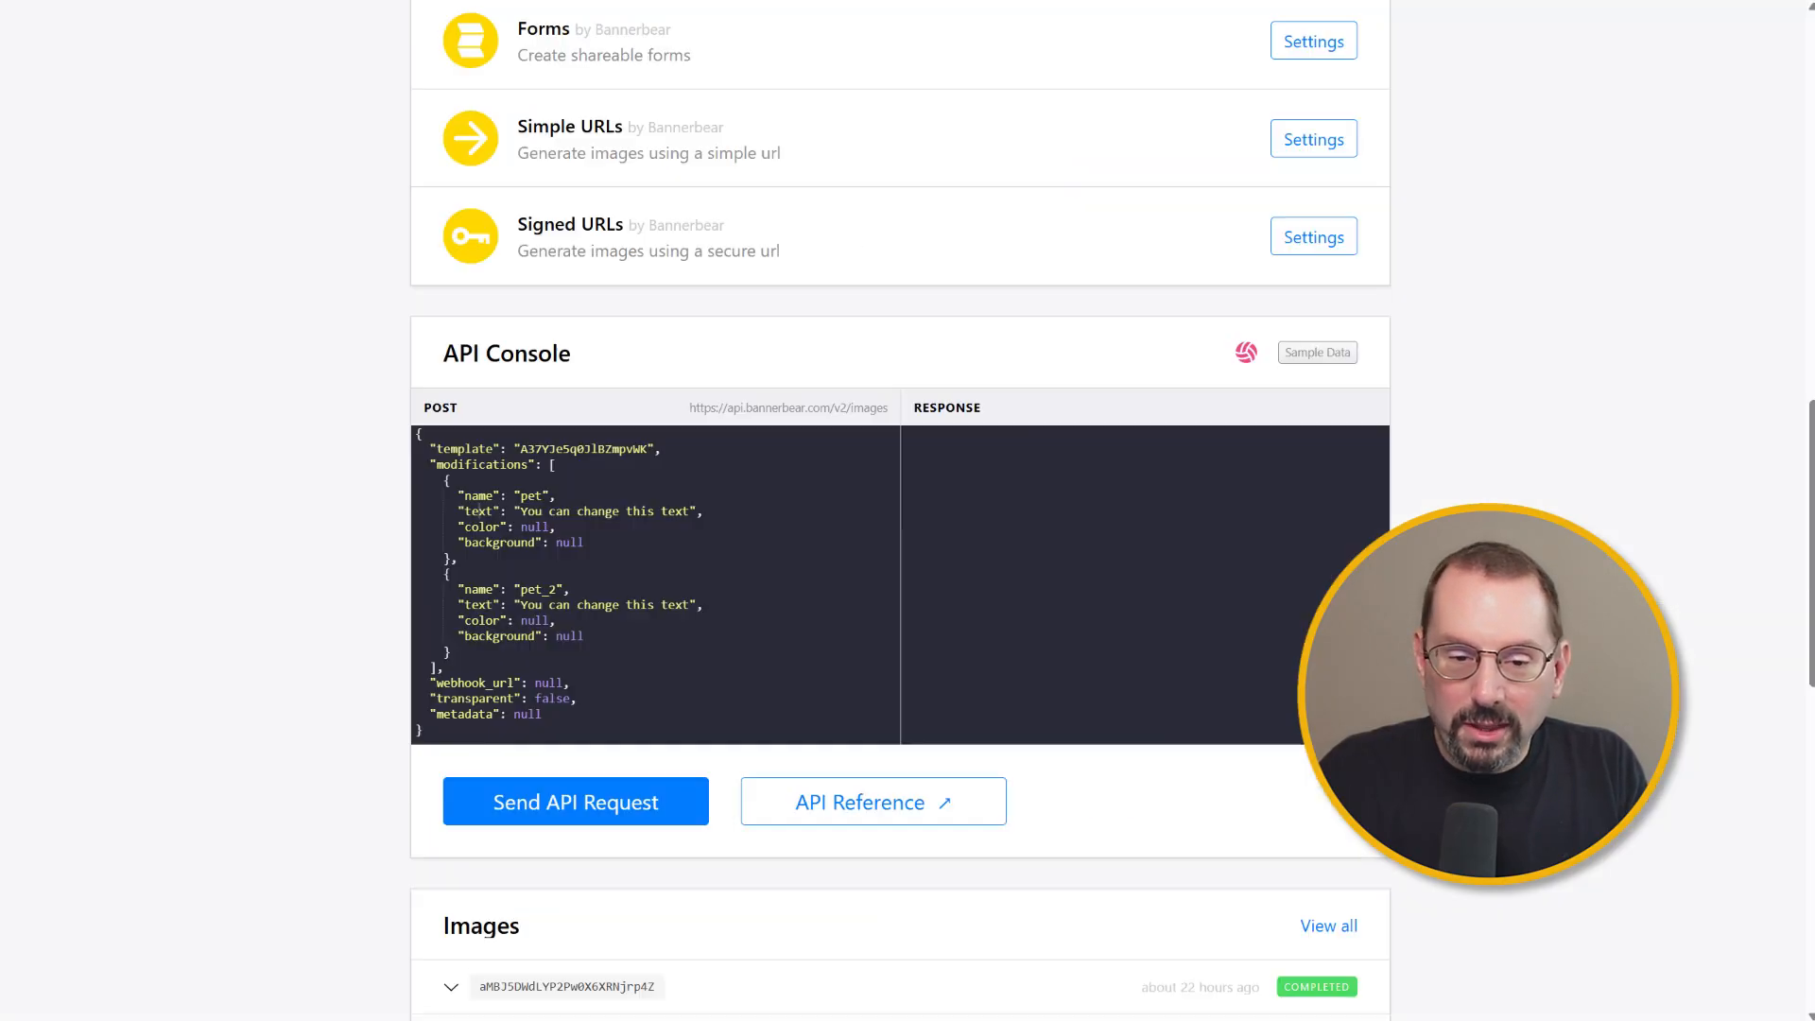
Step: Open the project's Settings / API Key page and return to the project overview
{"action": "scroll", "coordinate": [1380, 378], "scroll_direction": "up", "scroll_amount": 4}
{"action": "scroll", "coordinate": [1380, 378], "scroll_direction": "up", "scroll_amount": 10}
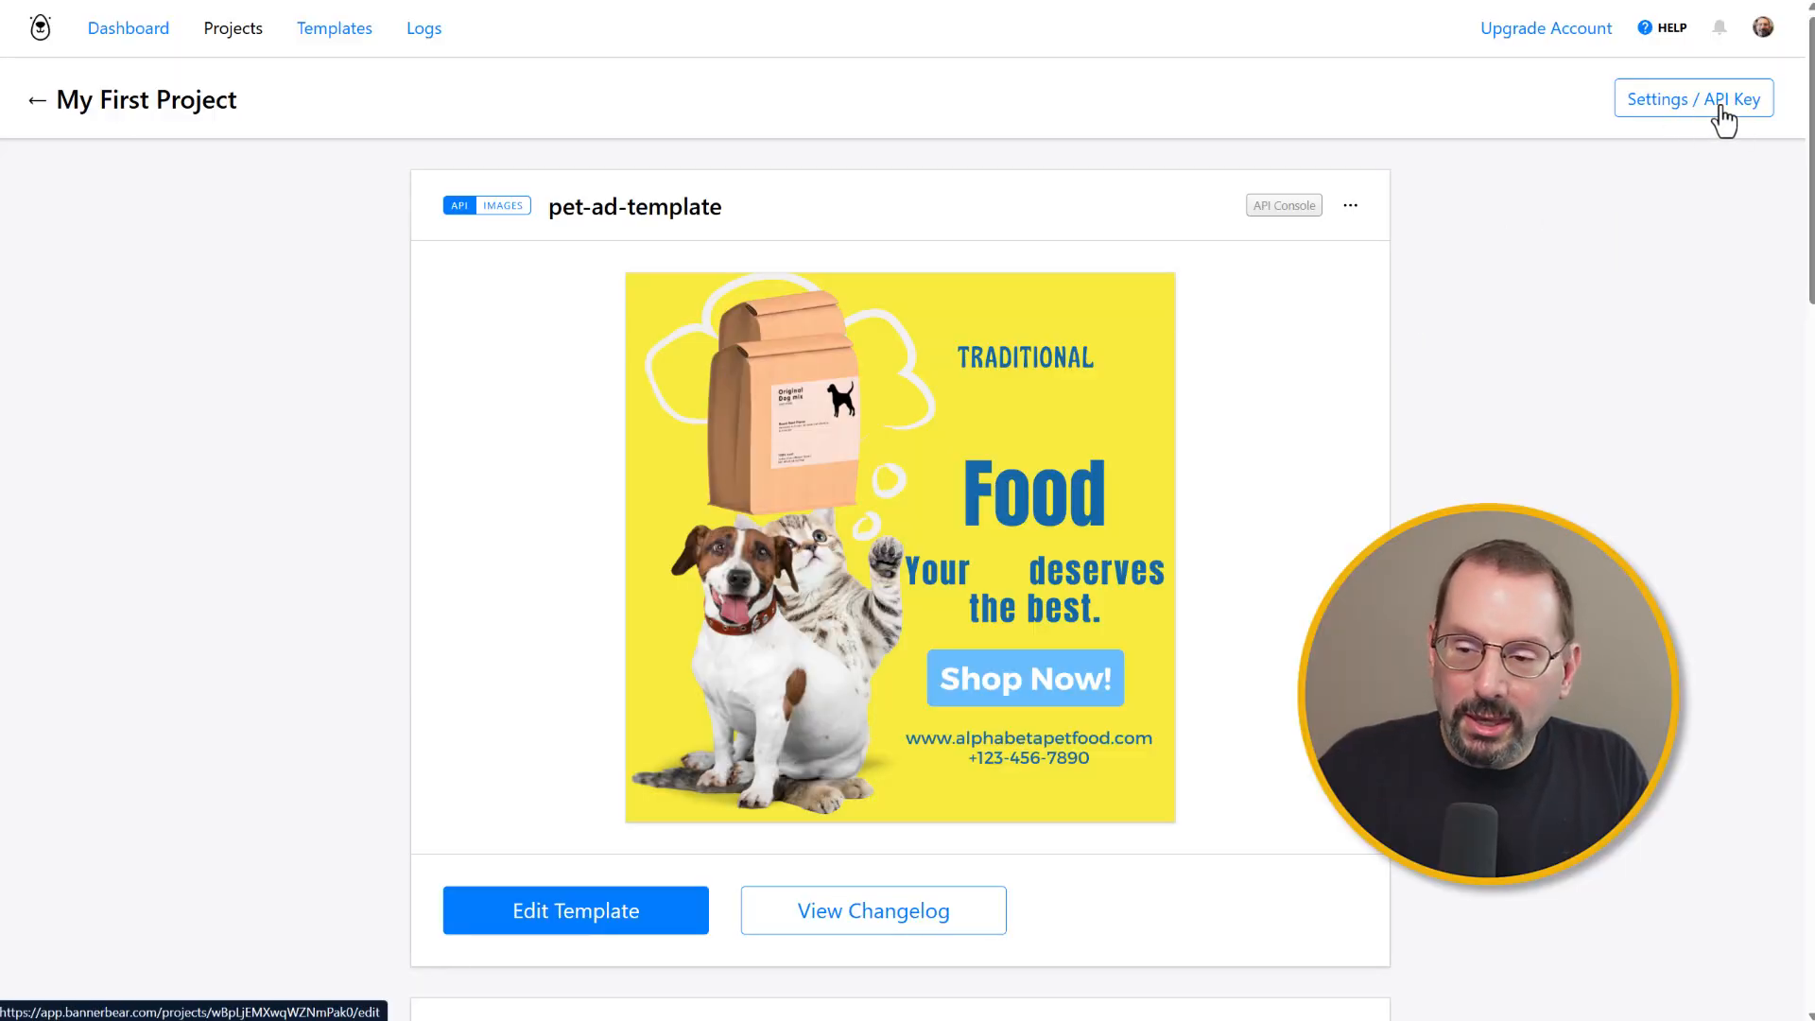
{"action": "left_click", "coordinate": [1722, 120]}
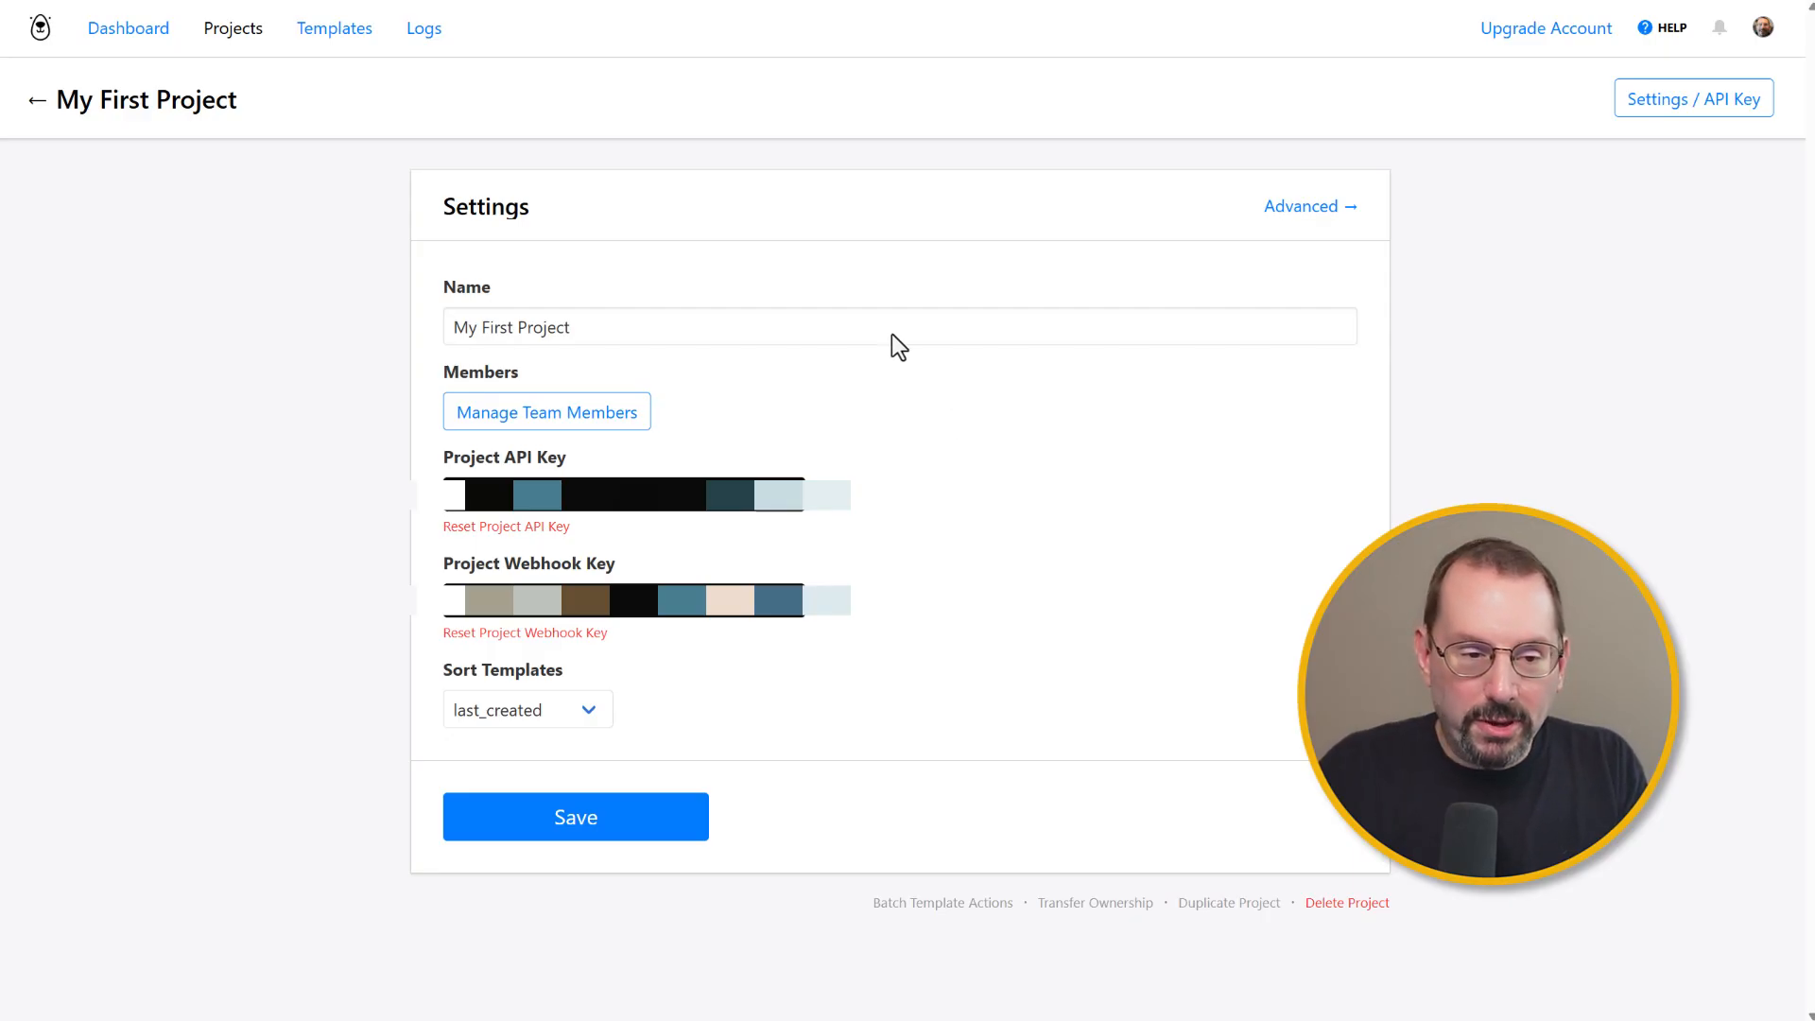
{"action": "left_click", "coordinate": [36, 100]}
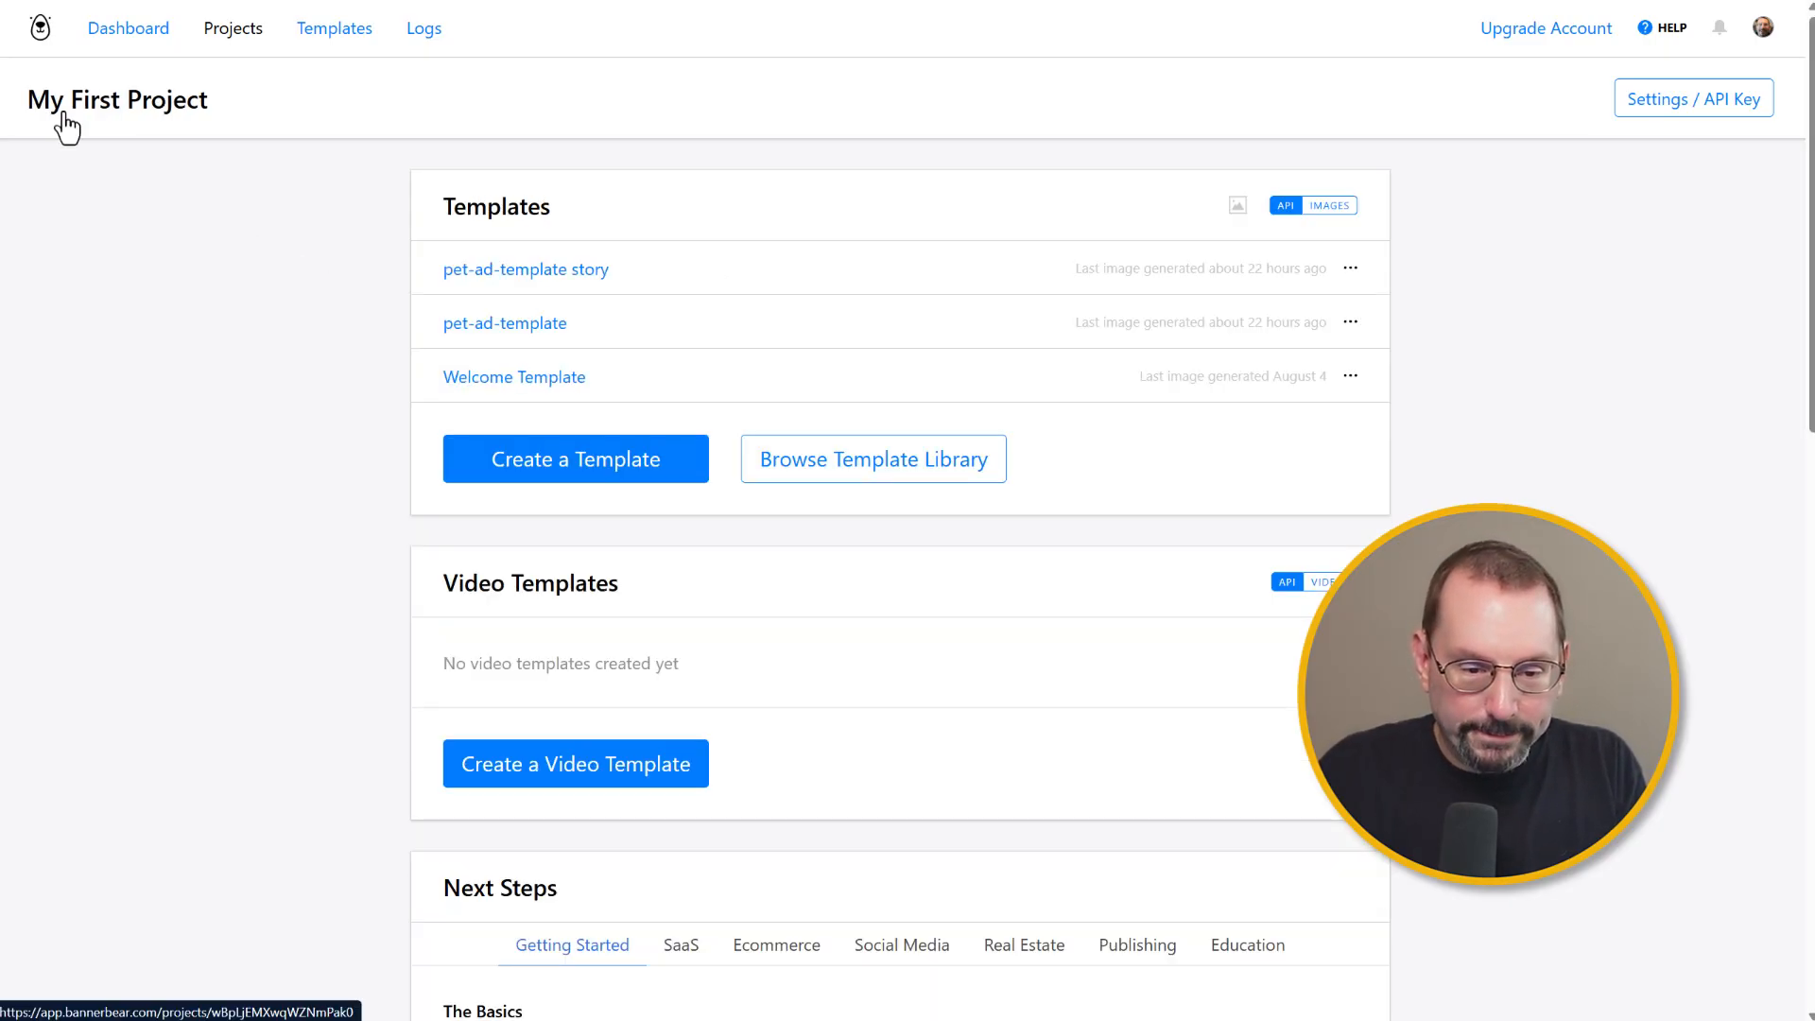
Step: Open the pet-ad-template story template and scroll through its preview
{"action": "left_click", "coordinate": [587, 274]}
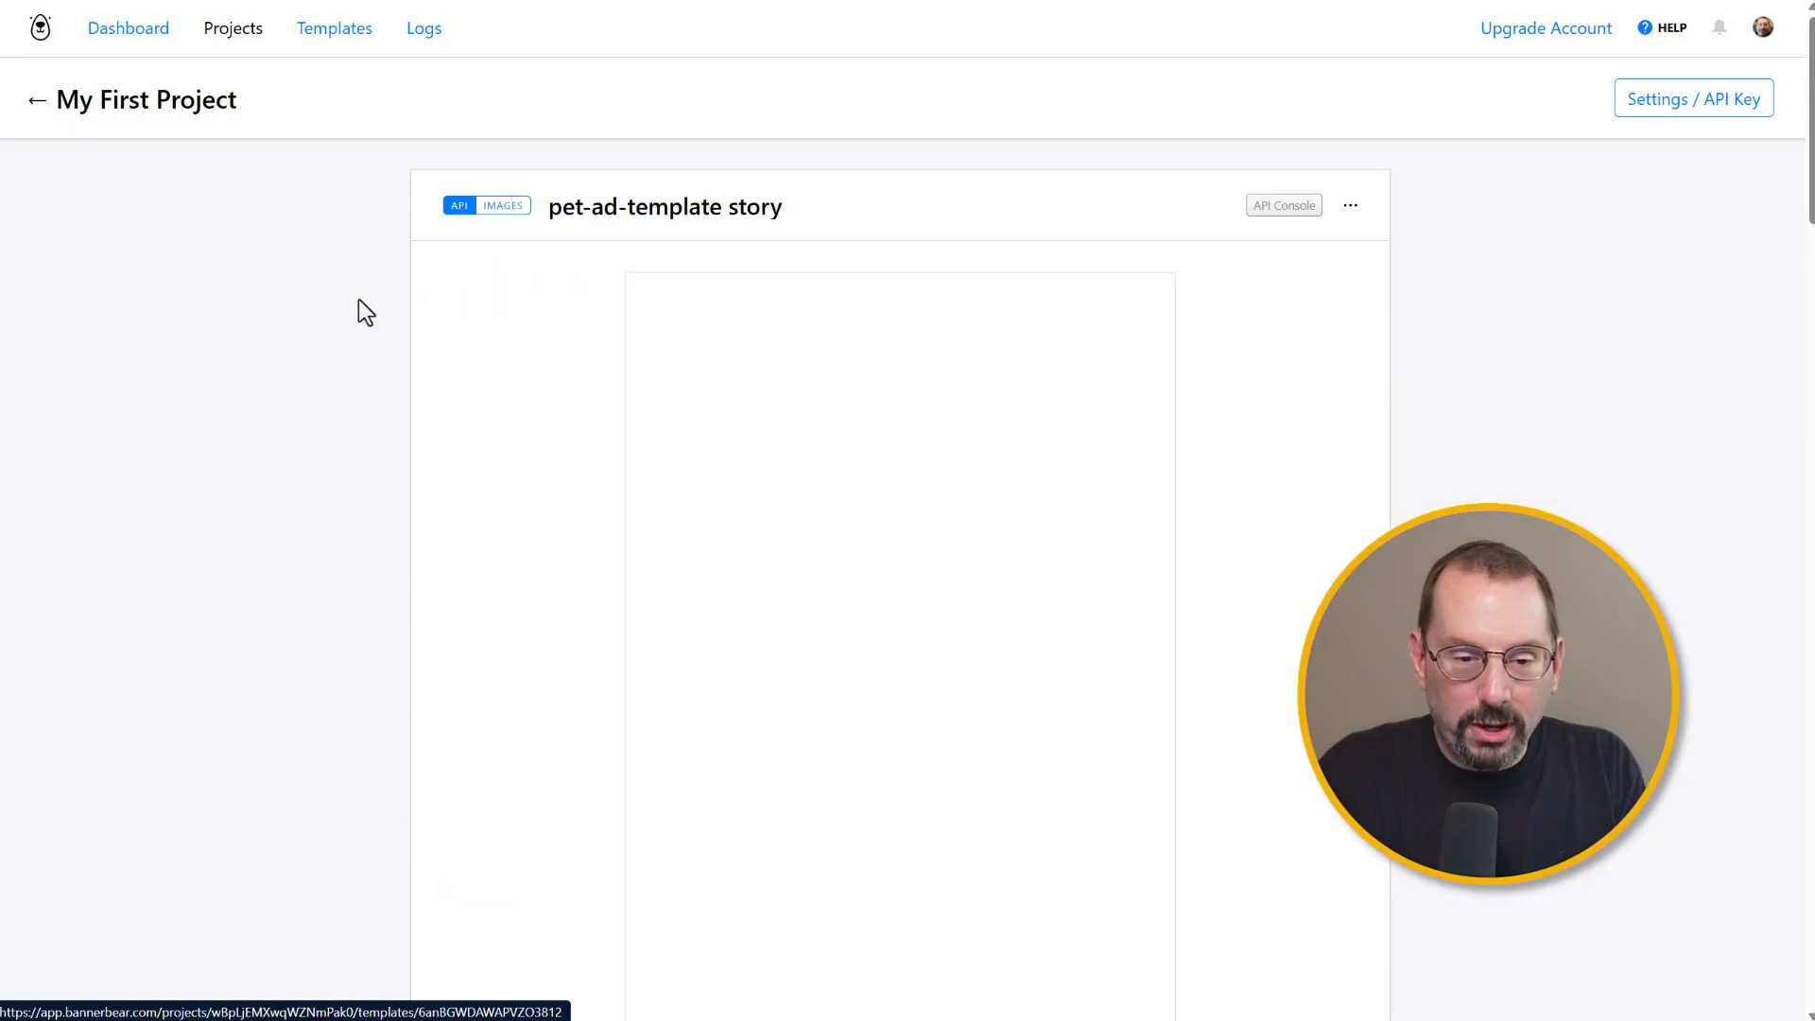
{"action": "scroll", "coordinate": [813, 410], "scroll_direction": "down", "scroll_amount": 2}
{"action": "scroll", "coordinate": [813, 410], "scroll_direction": "up", "scroll_amount": 1}
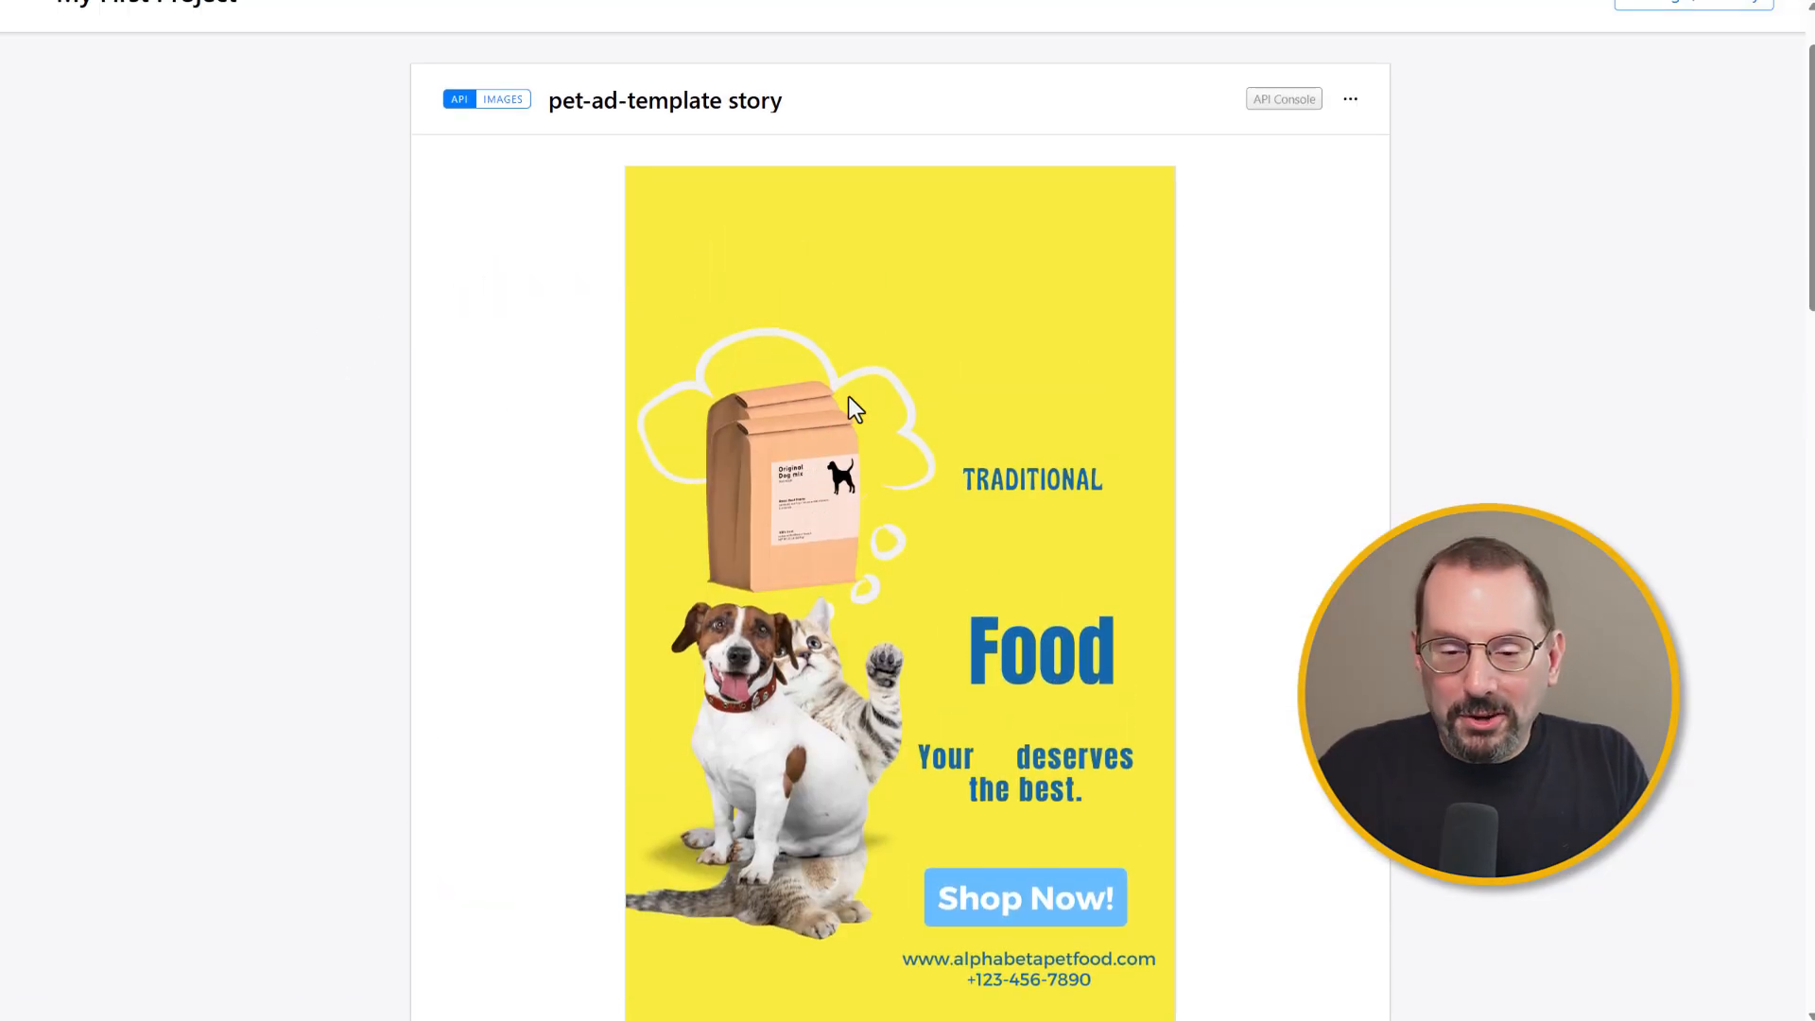
{"action": "scroll", "coordinate": [858, 392], "scroll_direction": "down", "scroll_amount": 1}
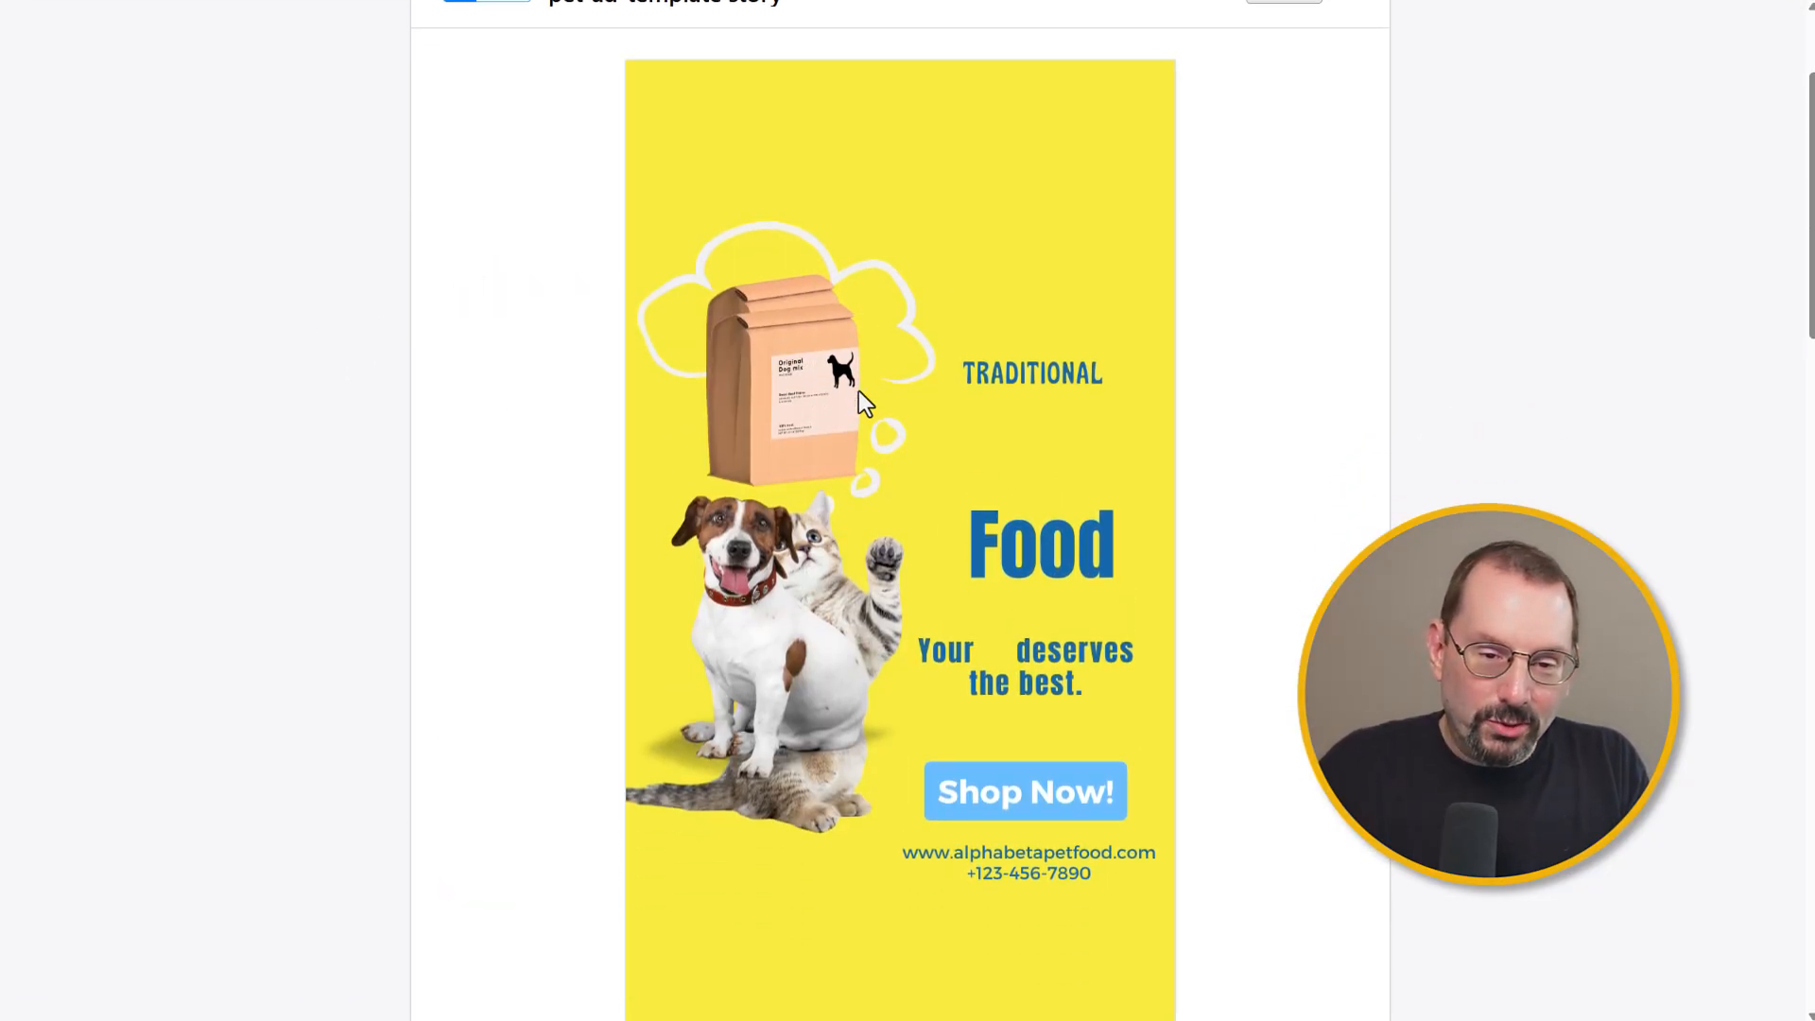
{"action": "scroll", "coordinate": [858, 389], "scroll_direction": "down", "scroll_amount": 1}
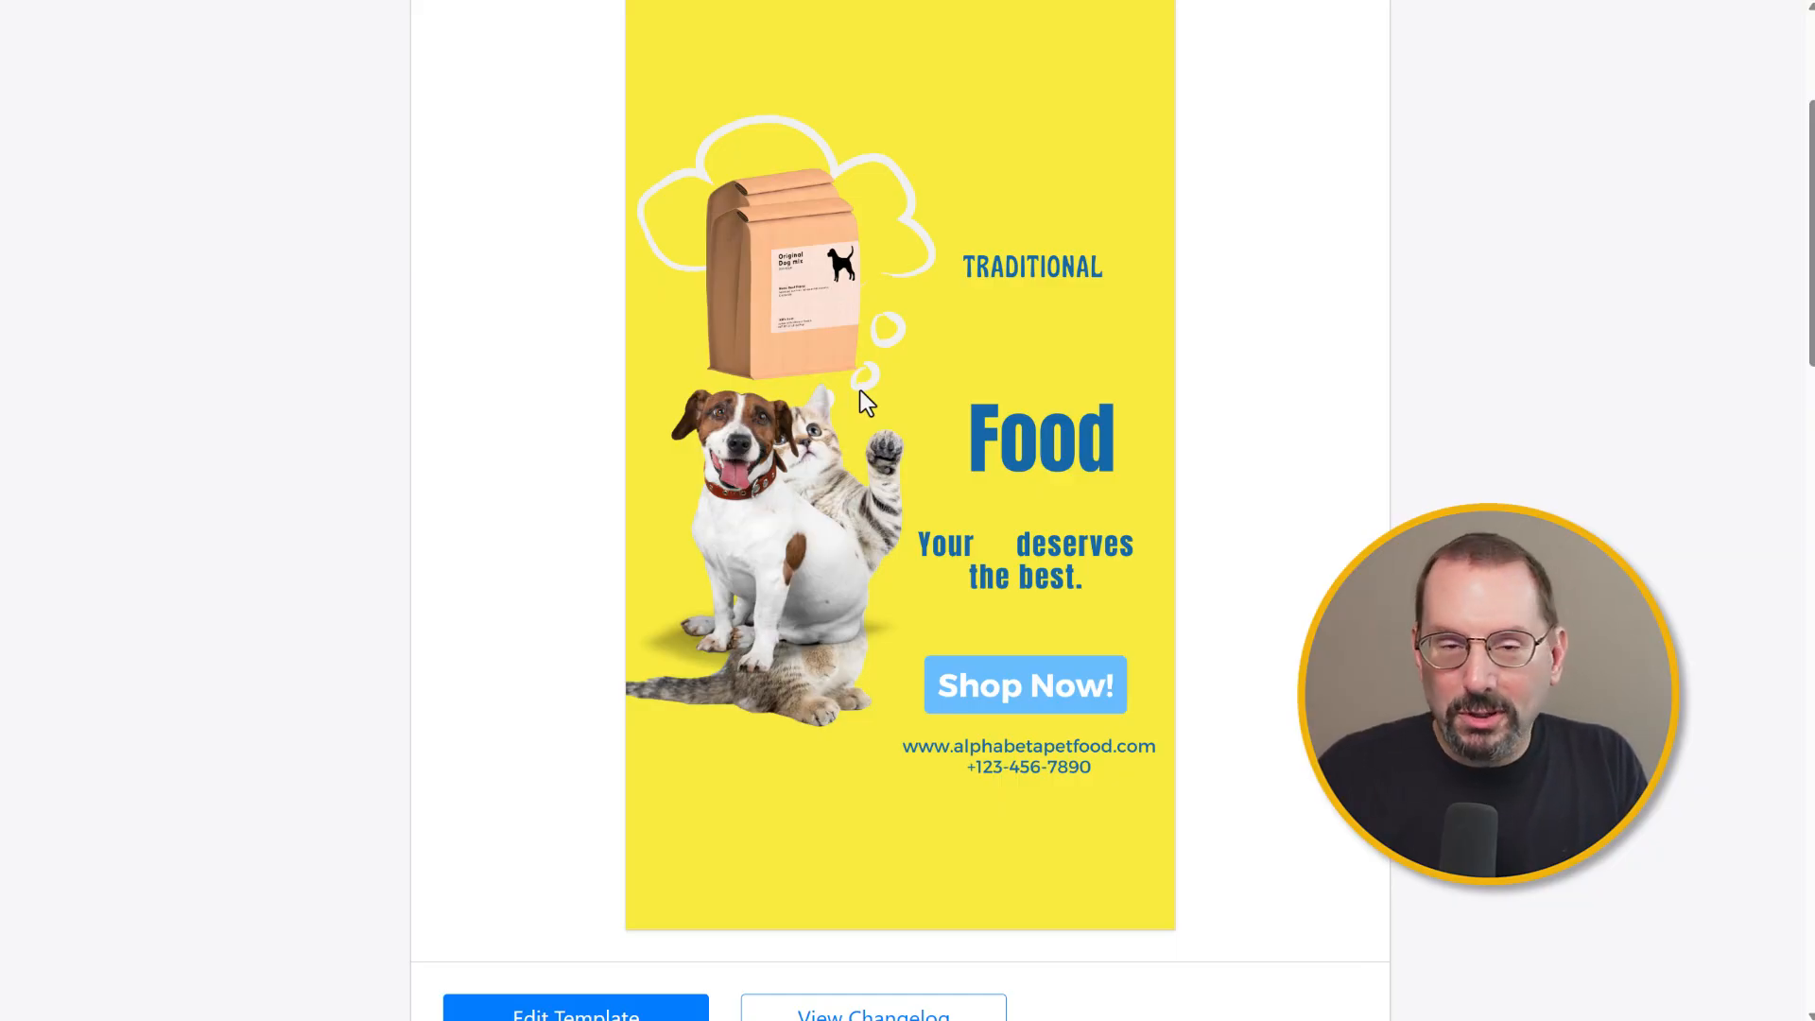
{"action": "scroll", "coordinate": [861, 390], "scroll_direction": "down", "scroll_amount": 2}
{"action": "scroll", "coordinate": [862, 397], "scroll_direction": "up", "scroll_amount": 5}
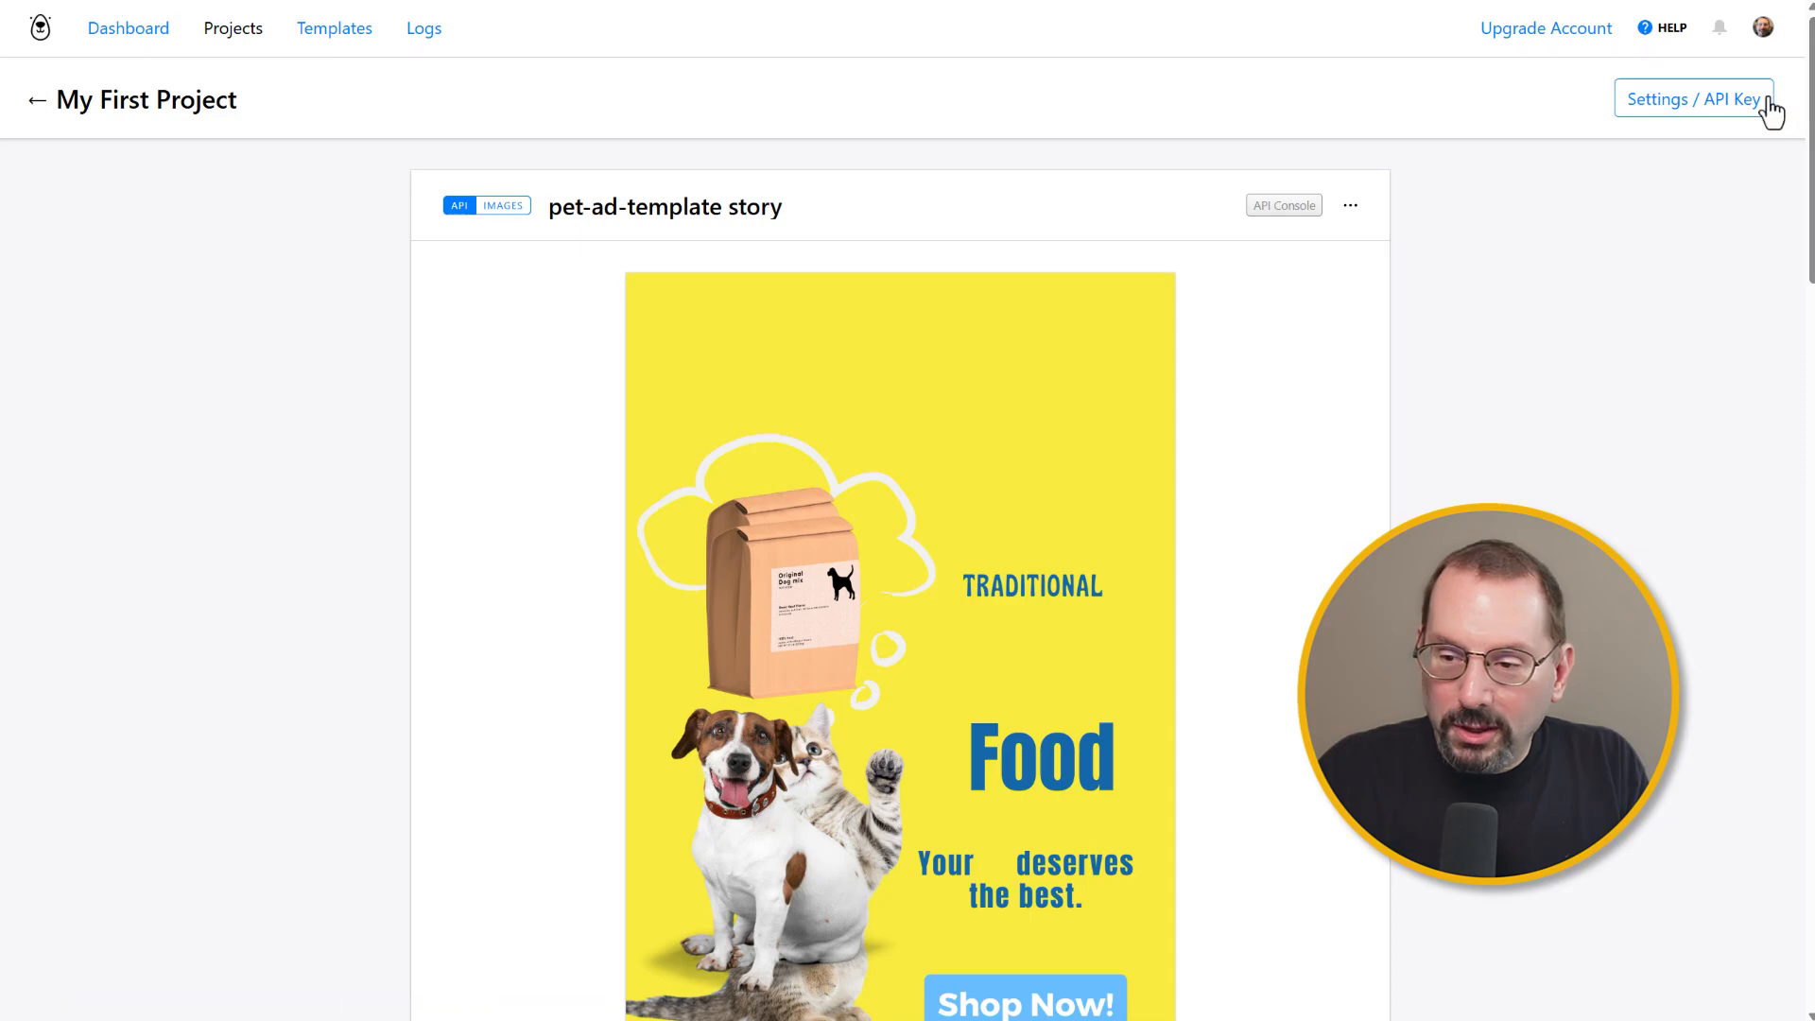
Step: Open the story template's API console, highlight its template ID, and show the sample data fields
{"action": "left_click", "coordinate": [1268, 208]}
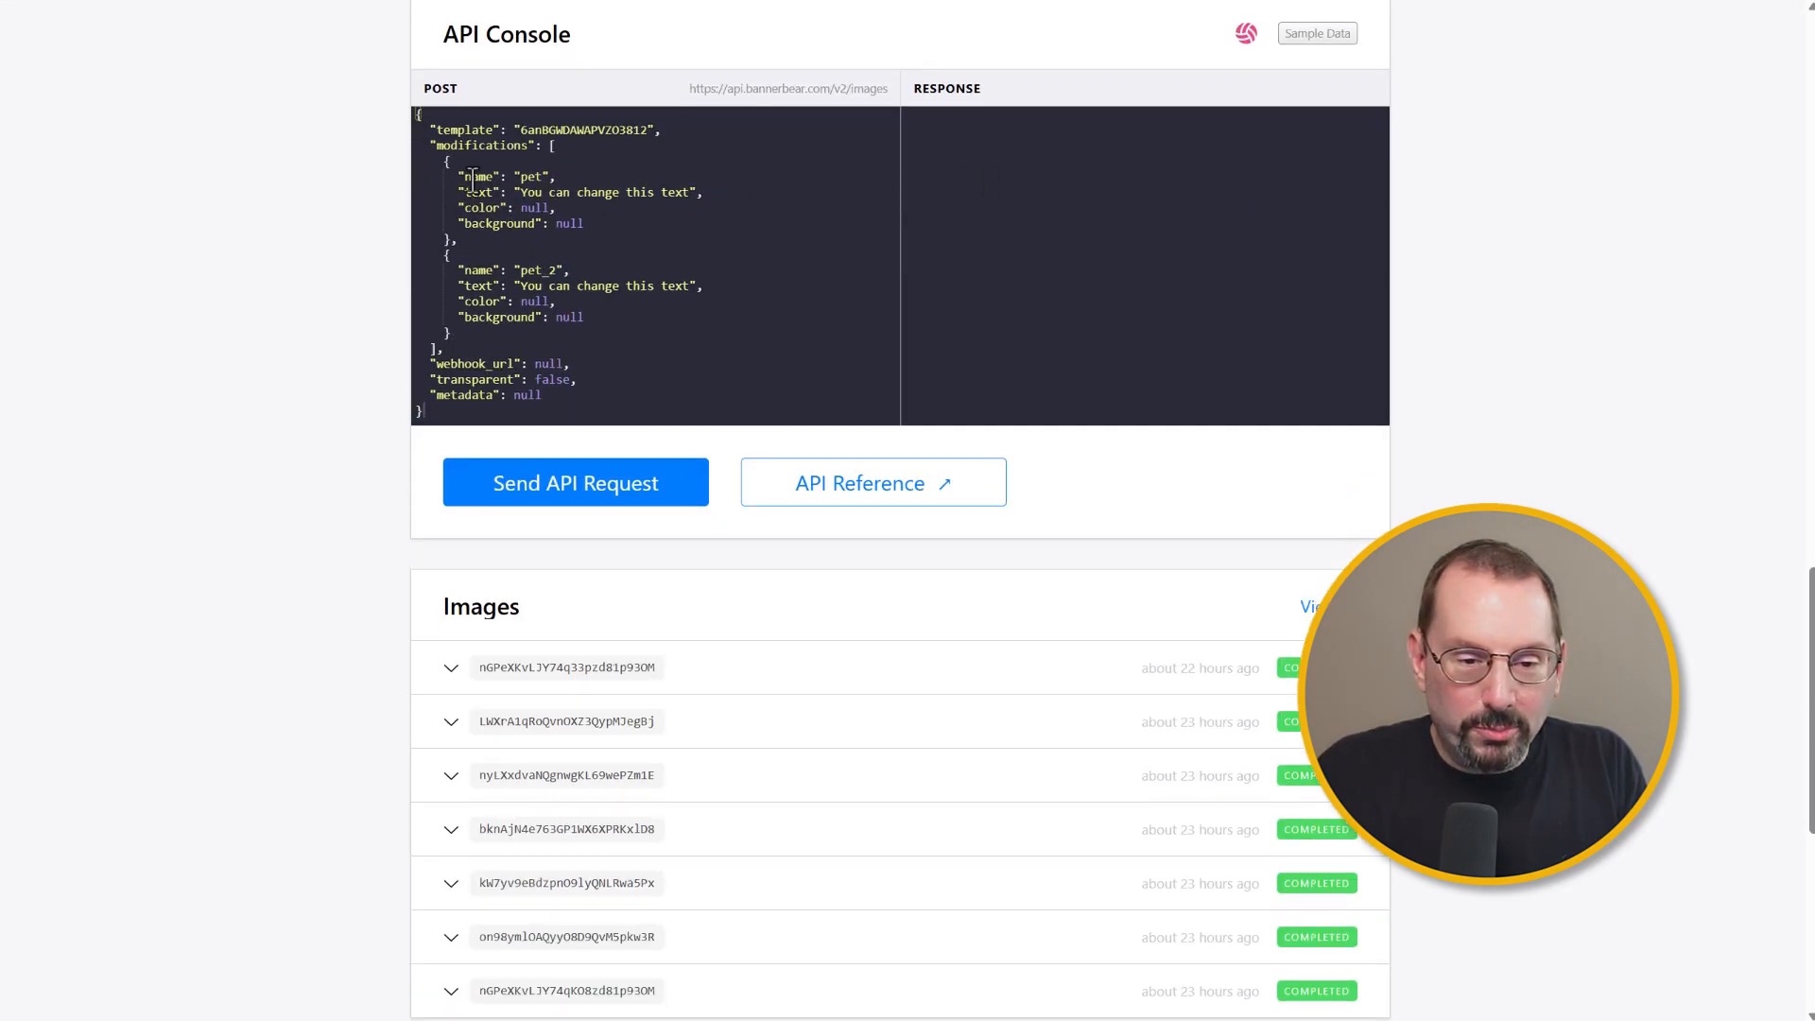
{"action": "left_click_drag", "start_coordinate": [651, 129], "coordinate": [519, 133]}
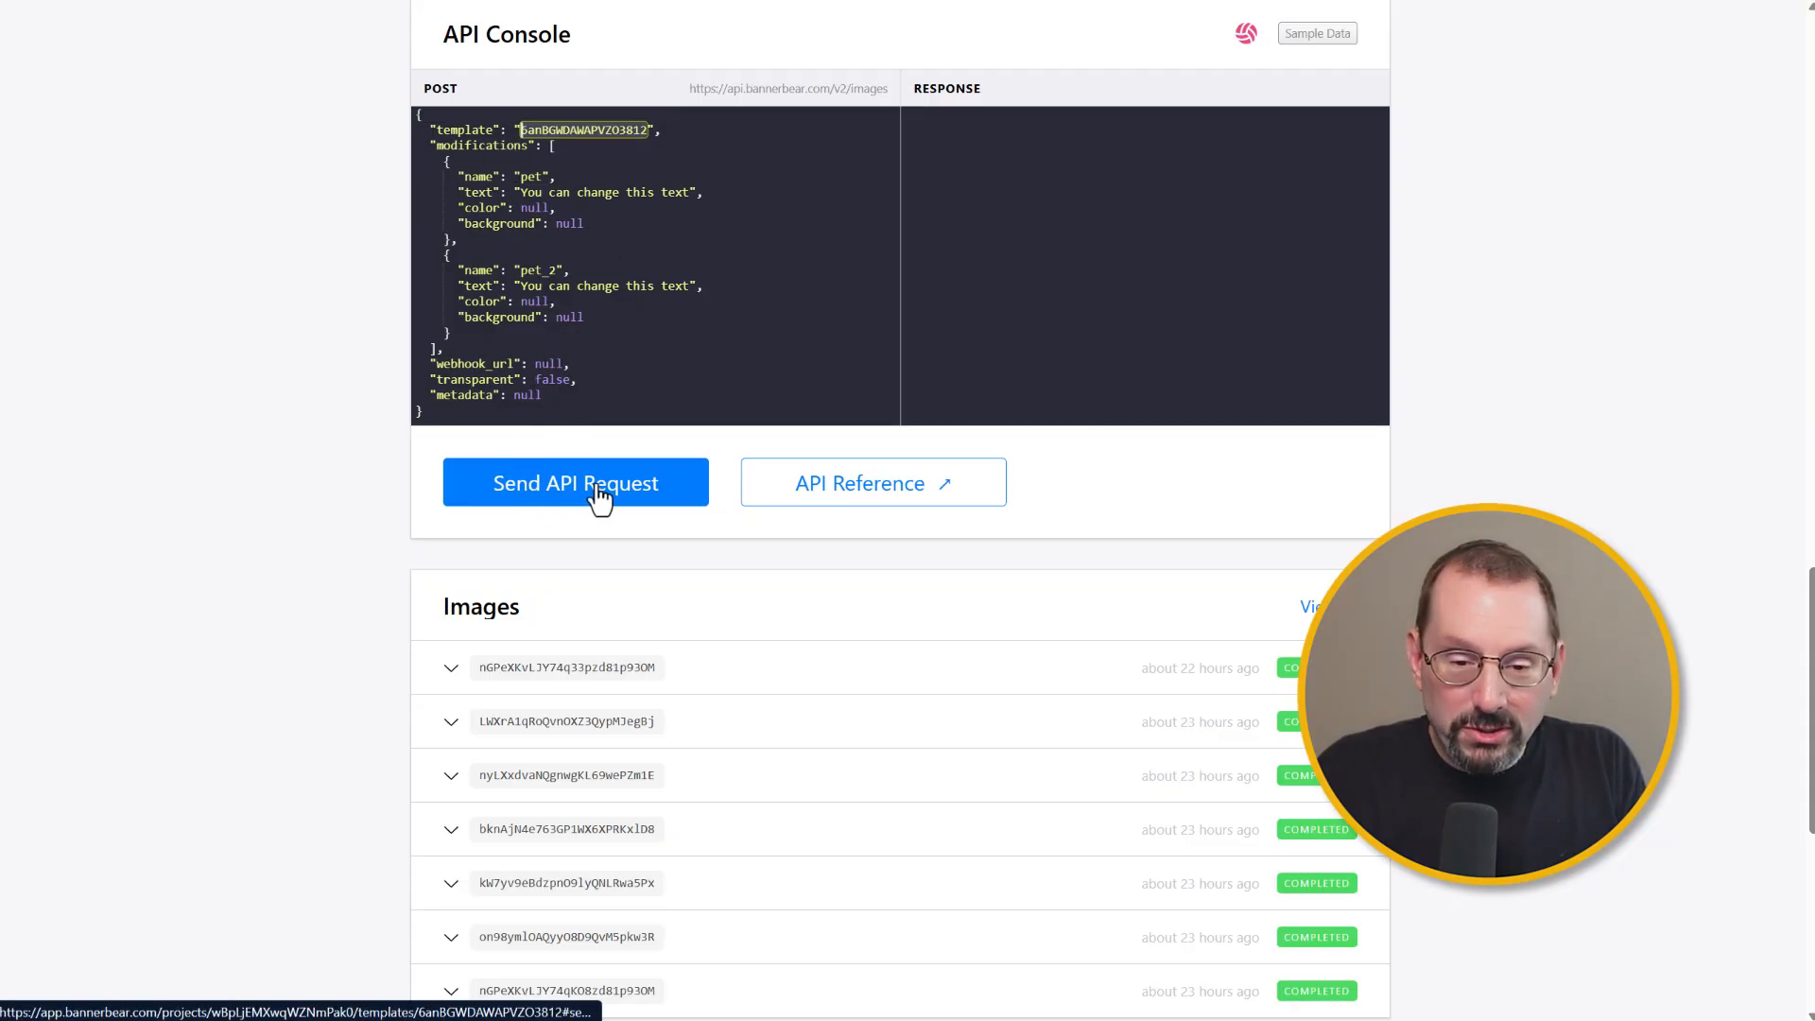
{"action": "scroll", "coordinate": [712, 489], "scroll_direction": "up", "scroll_amount": 2}
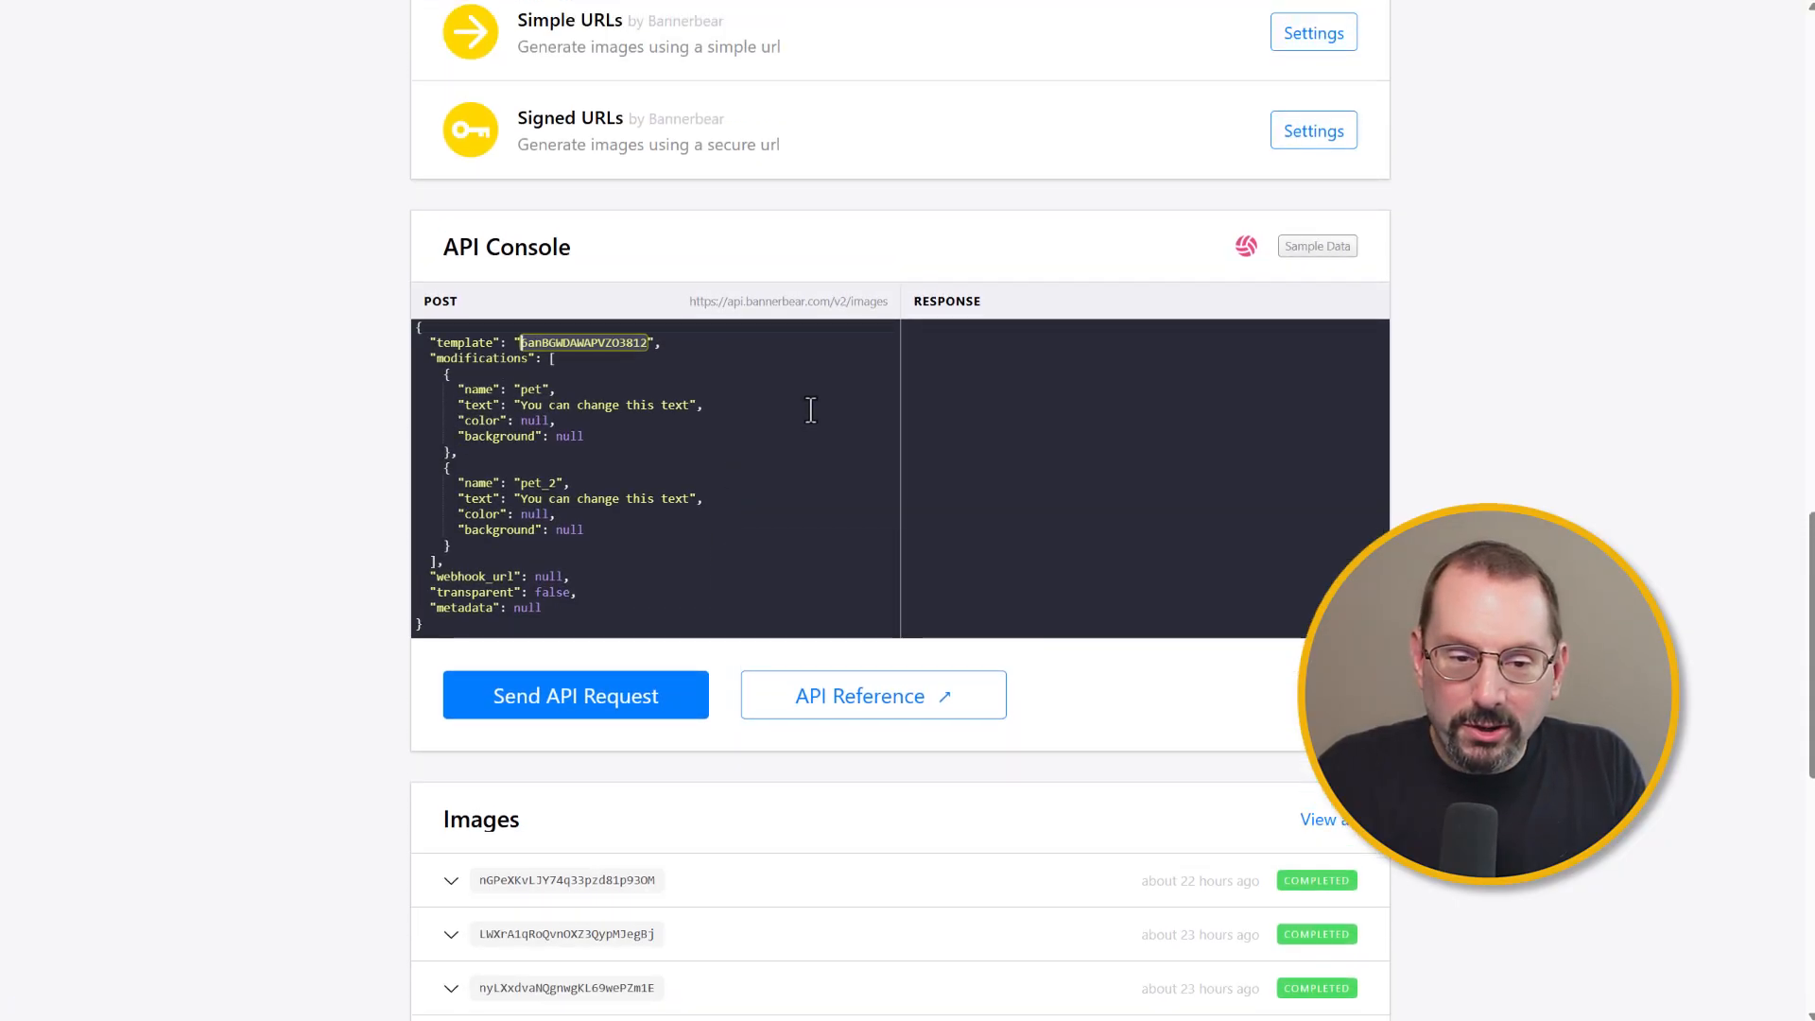
{"action": "left_click", "coordinate": [1317, 247]}
{"action": "scroll", "coordinate": [1087, 208], "scroll_direction": "down", "scroll_amount": 2}
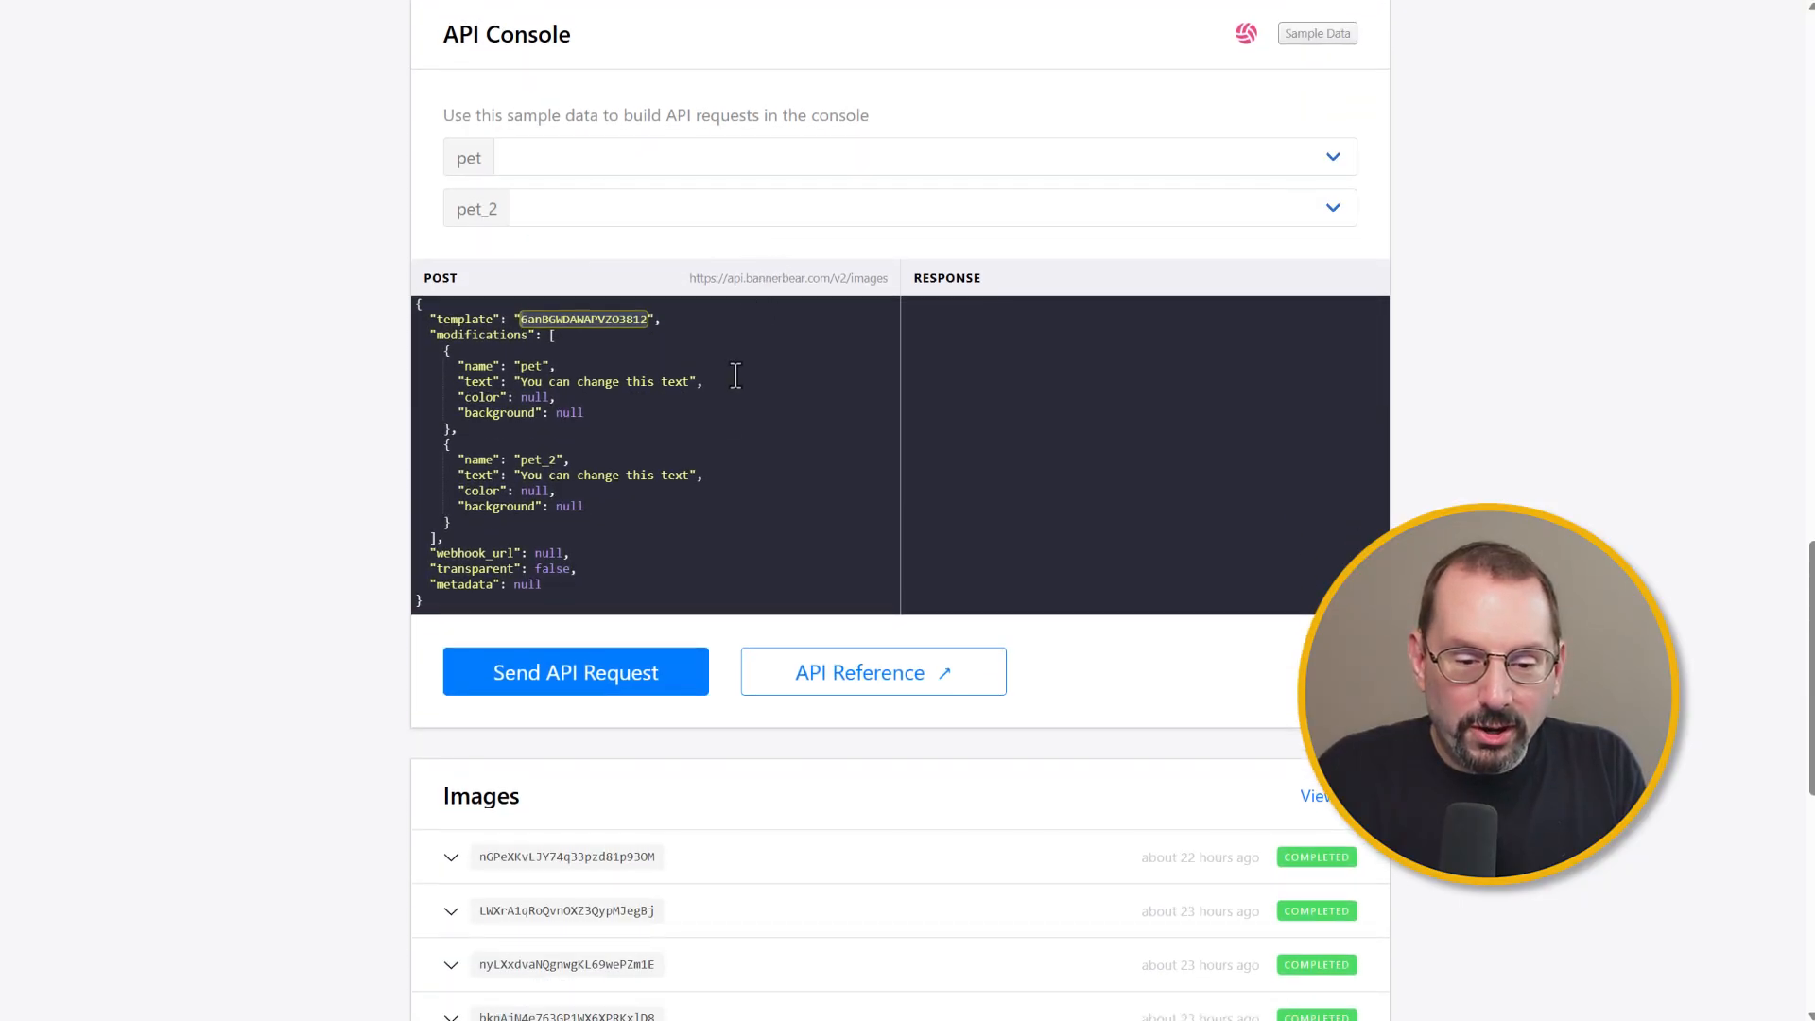
Step: Scroll back up through the story template's integrations list to its preview
{"action": "scroll", "coordinate": [632, 679], "scroll_direction": "up", "scroll_amount": 5}
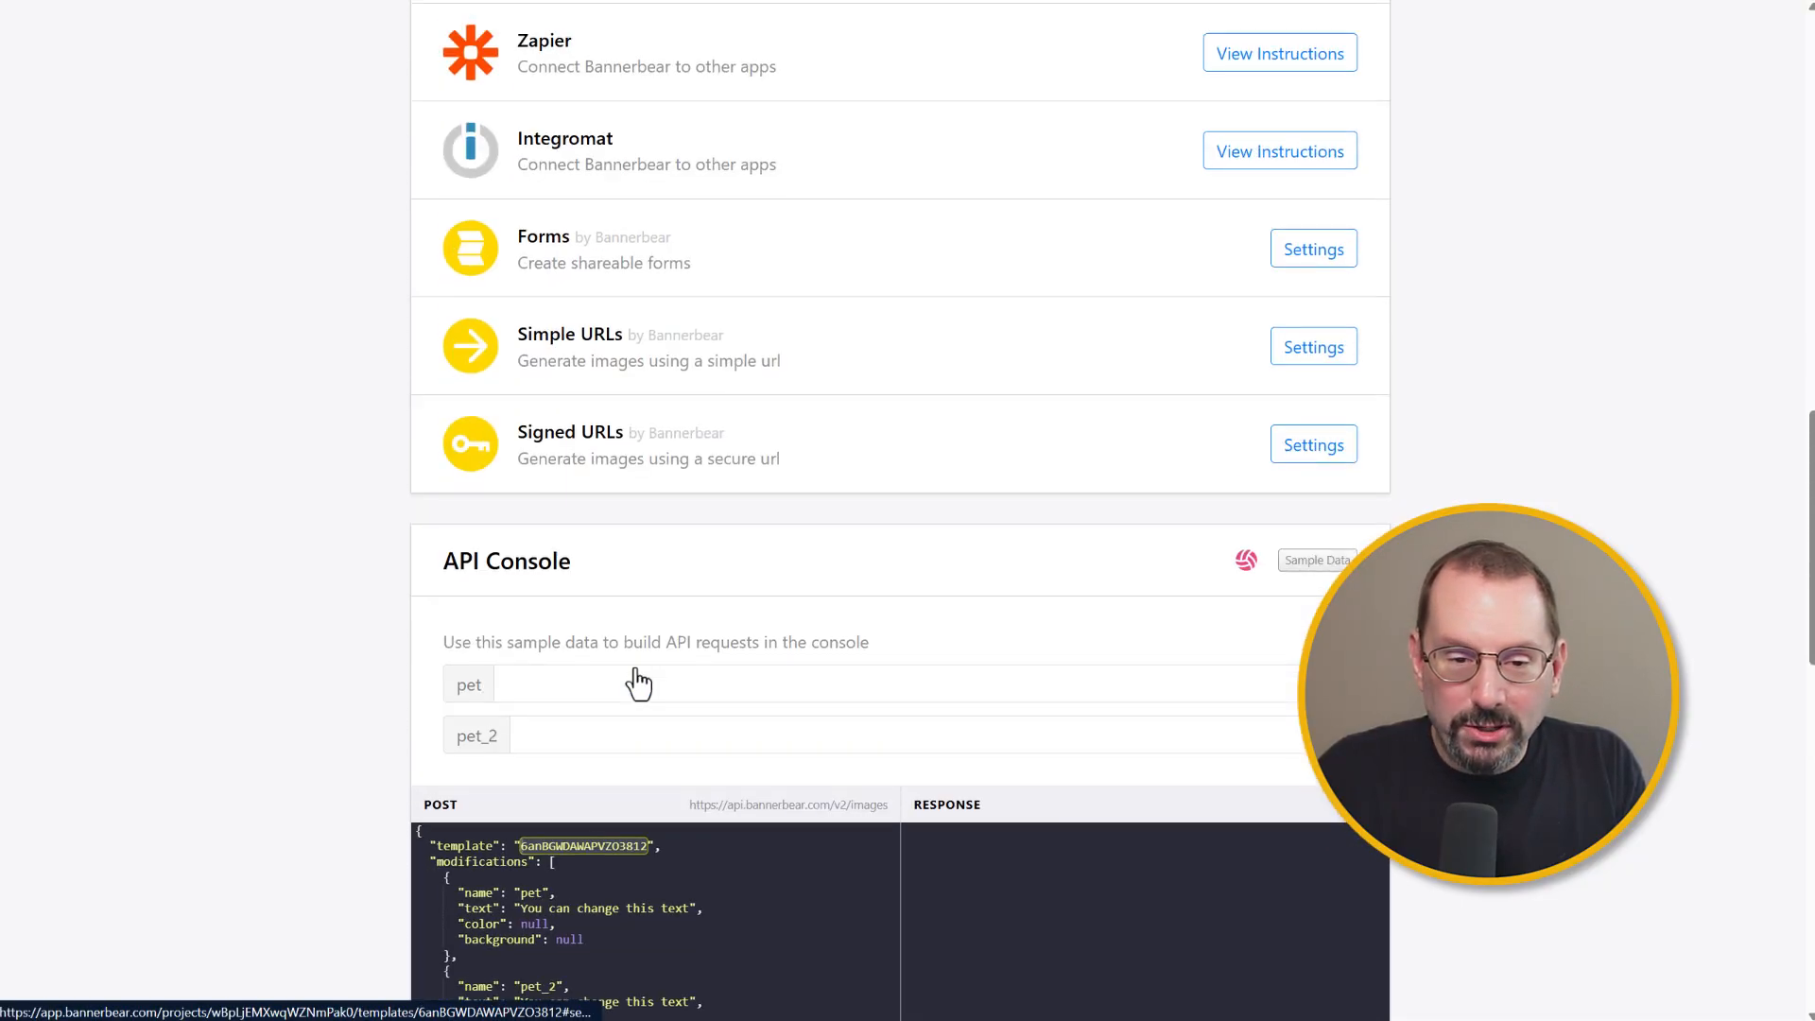
{"action": "scroll", "coordinate": [638, 681], "scroll_direction": "up", "scroll_amount": 7}
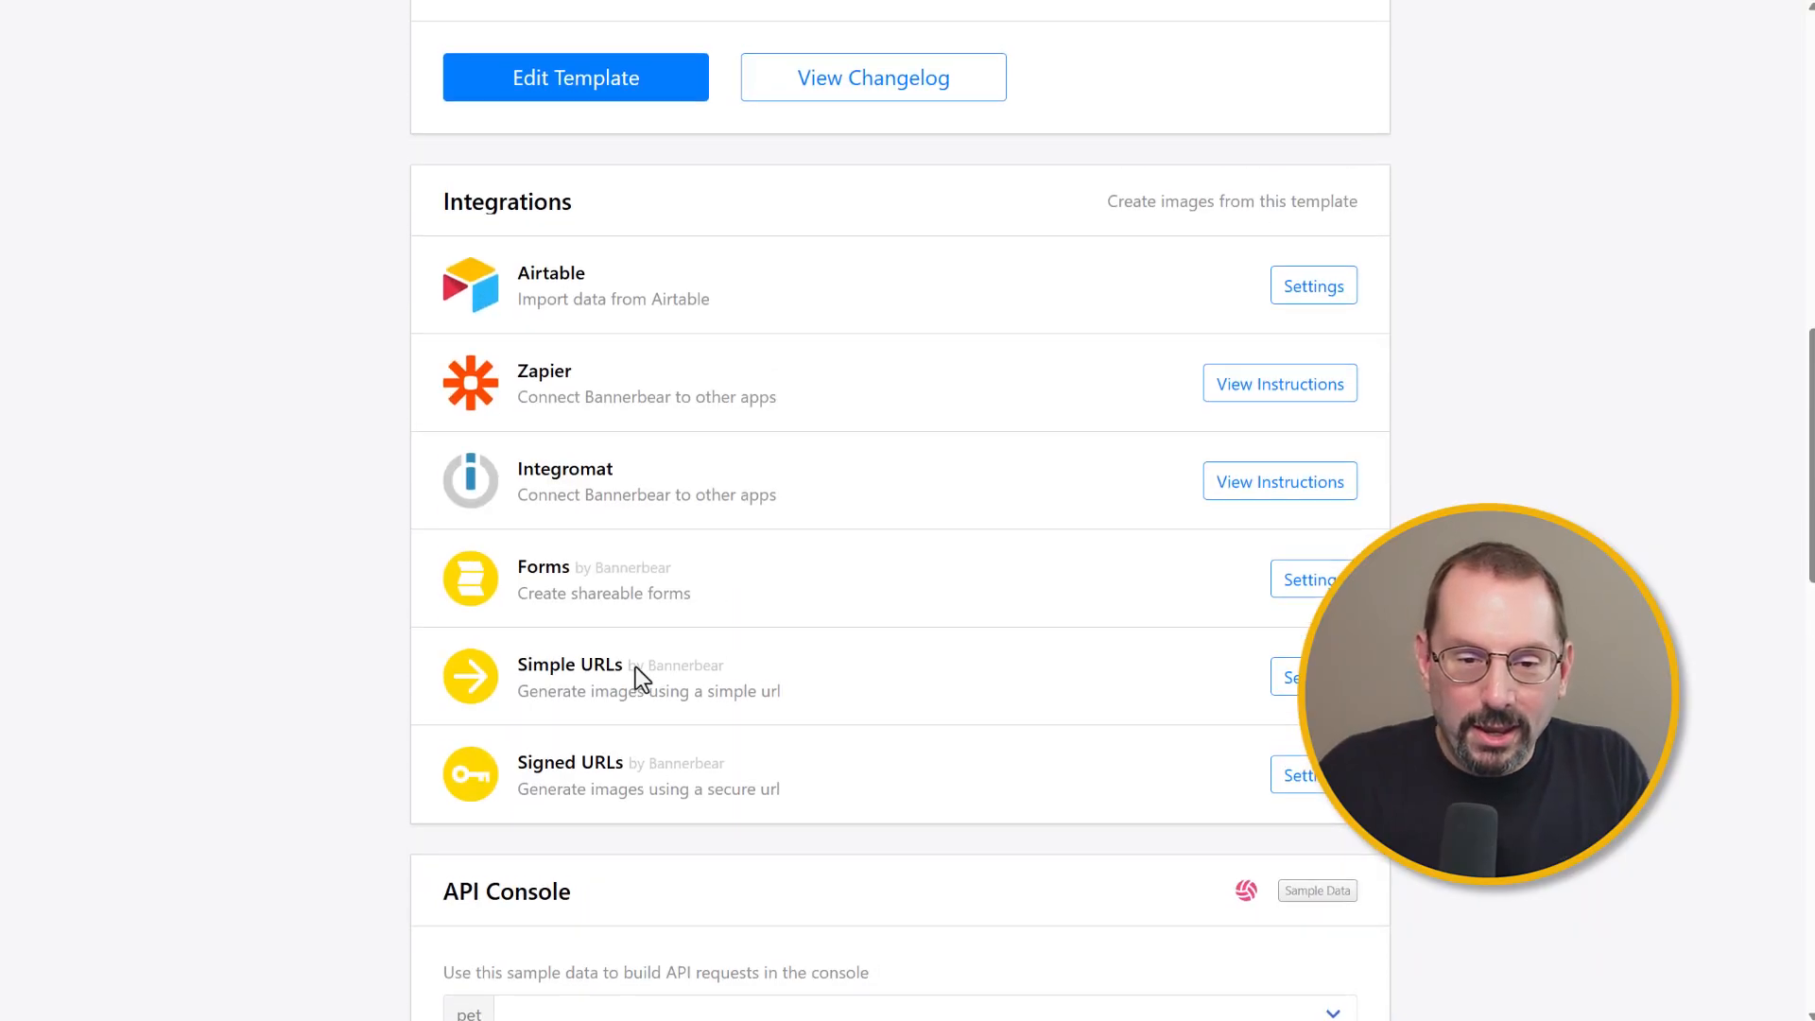
{"action": "scroll", "coordinate": [636, 679], "scroll_direction": "down", "scroll_amount": 1}
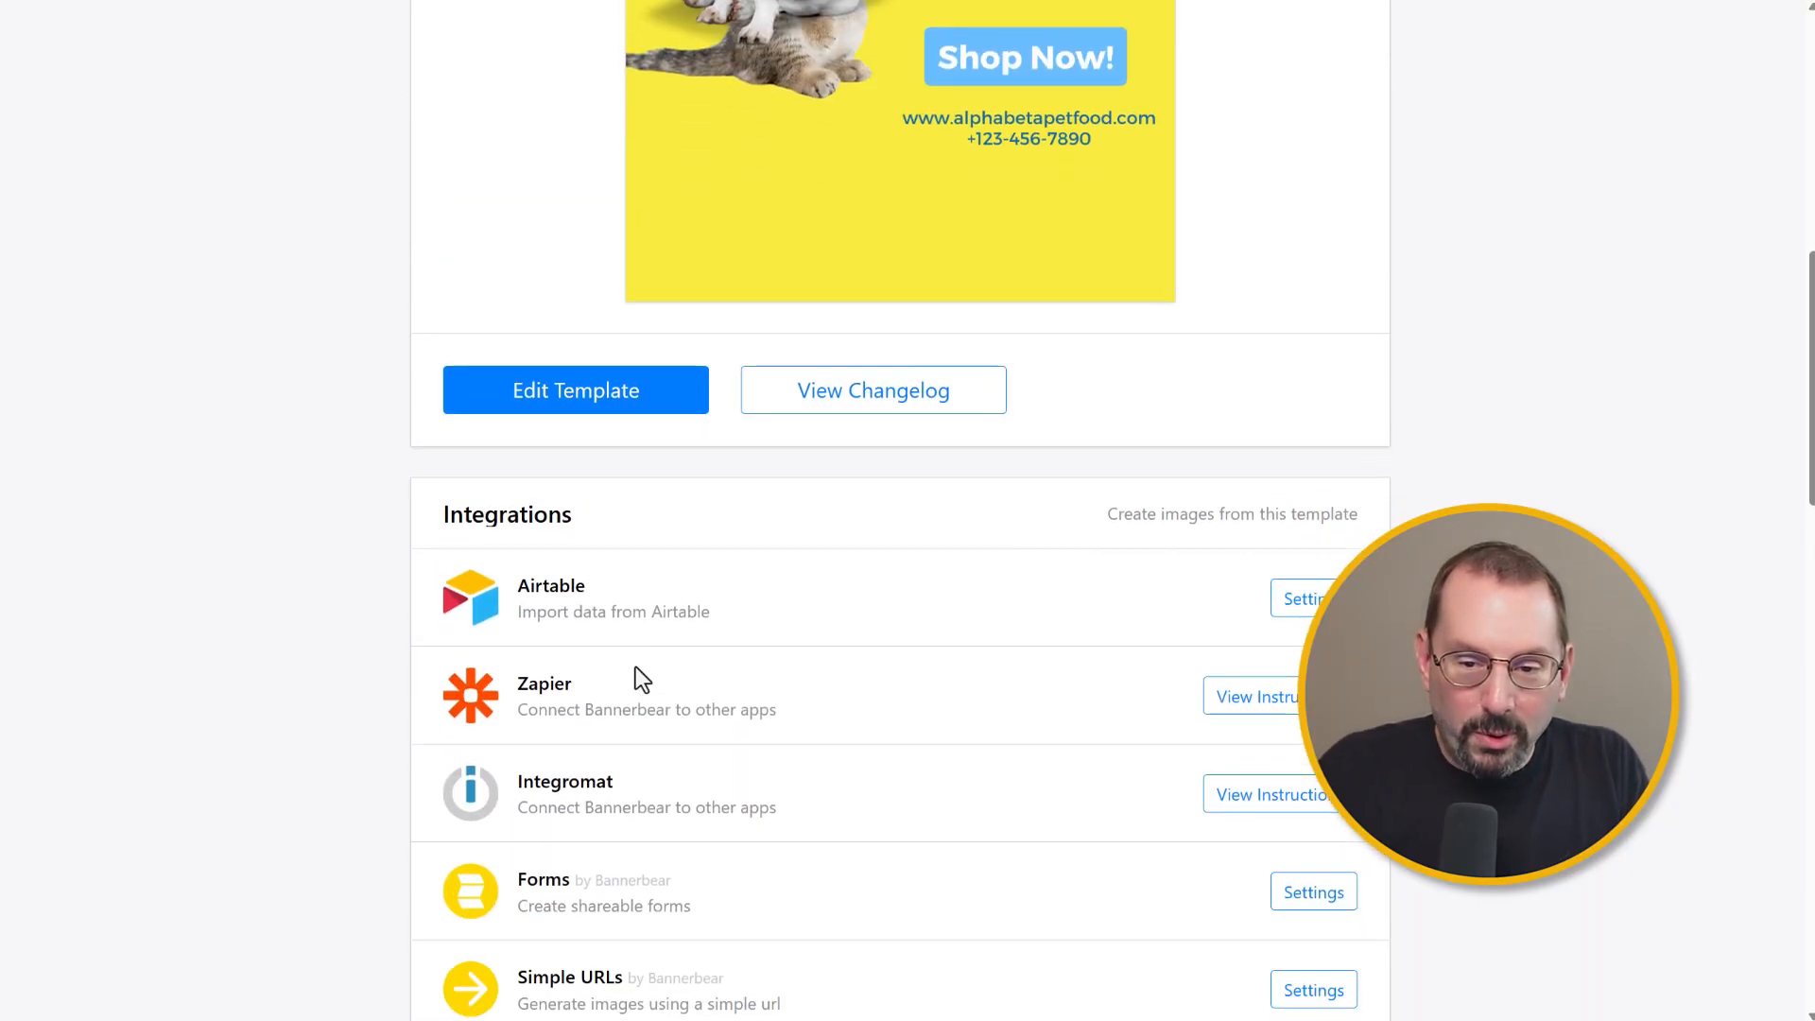
{"action": "scroll", "coordinate": [635, 679], "scroll_direction": "up", "scroll_amount": 3}
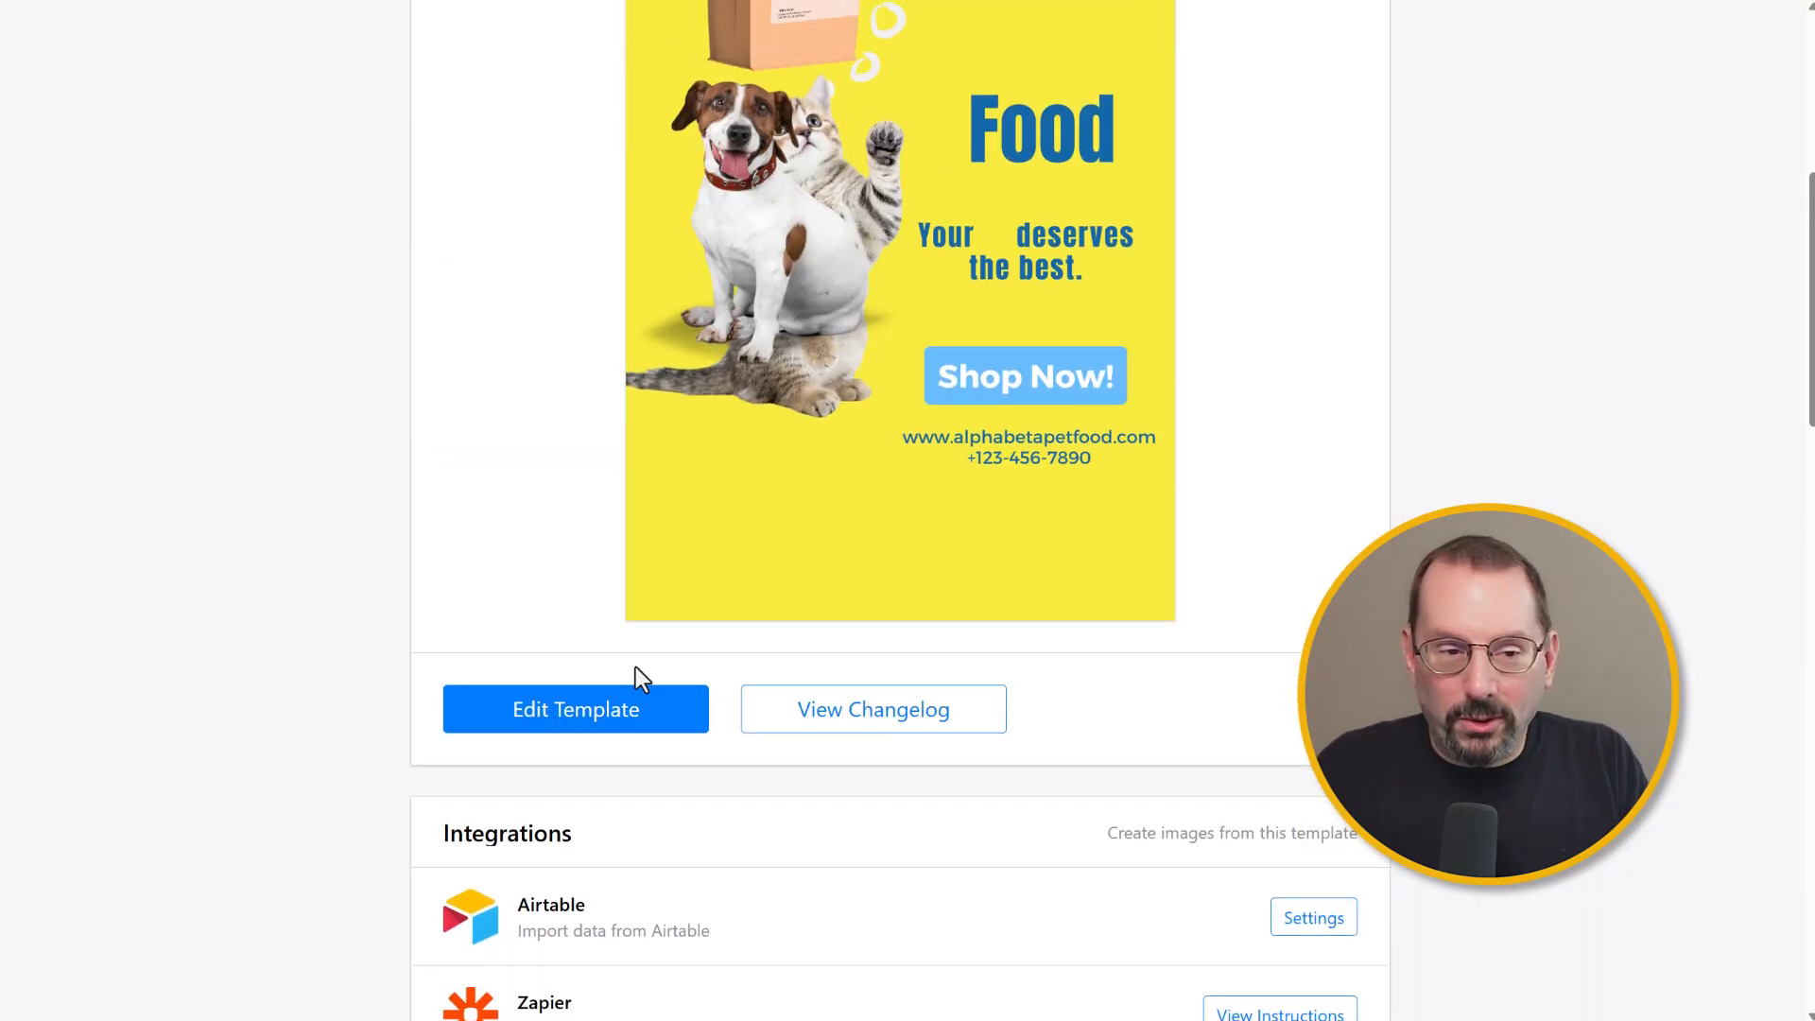
{"action": "scroll", "coordinate": [1397, 474], "scroll_direction": "up", "scroll_amount": 6}
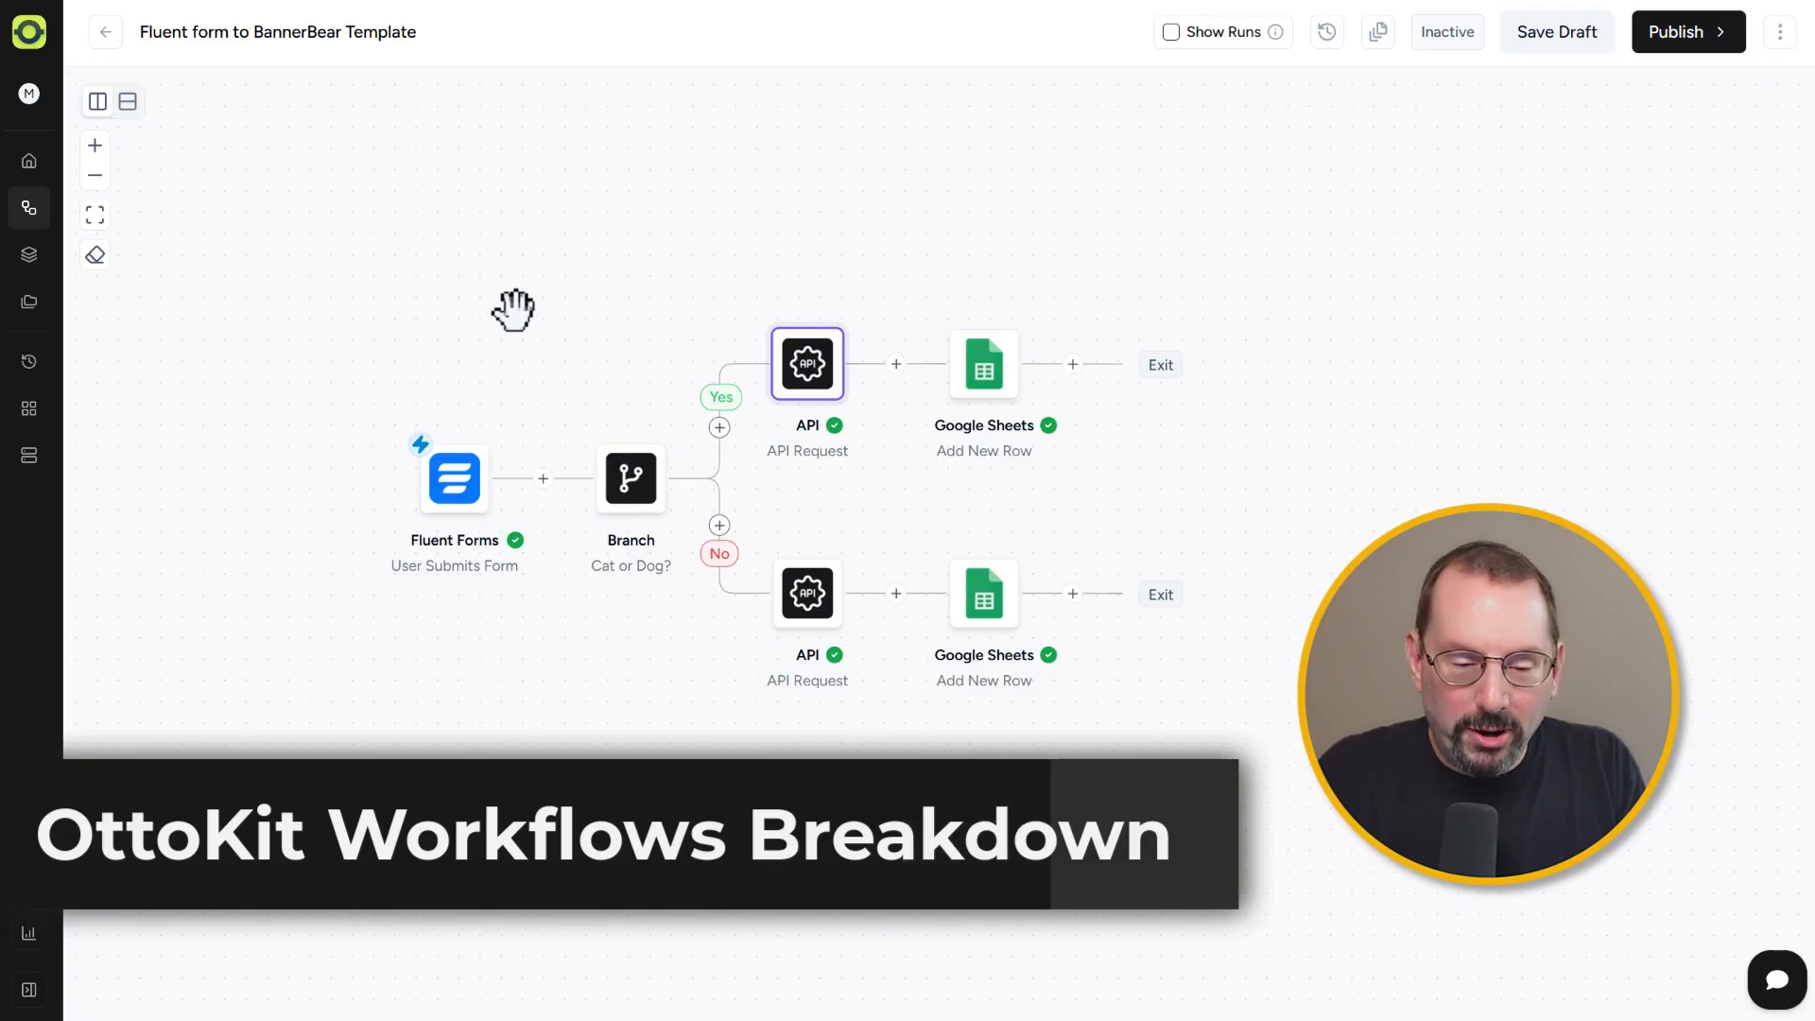
Step: Inspect the option values of the pet type and Instagram type dropdowns in the Fluent Forms form editor
{"action": "scroll", "coordinate": [513, 379], "scroll_direction": "down", "scroll_amount": 1}
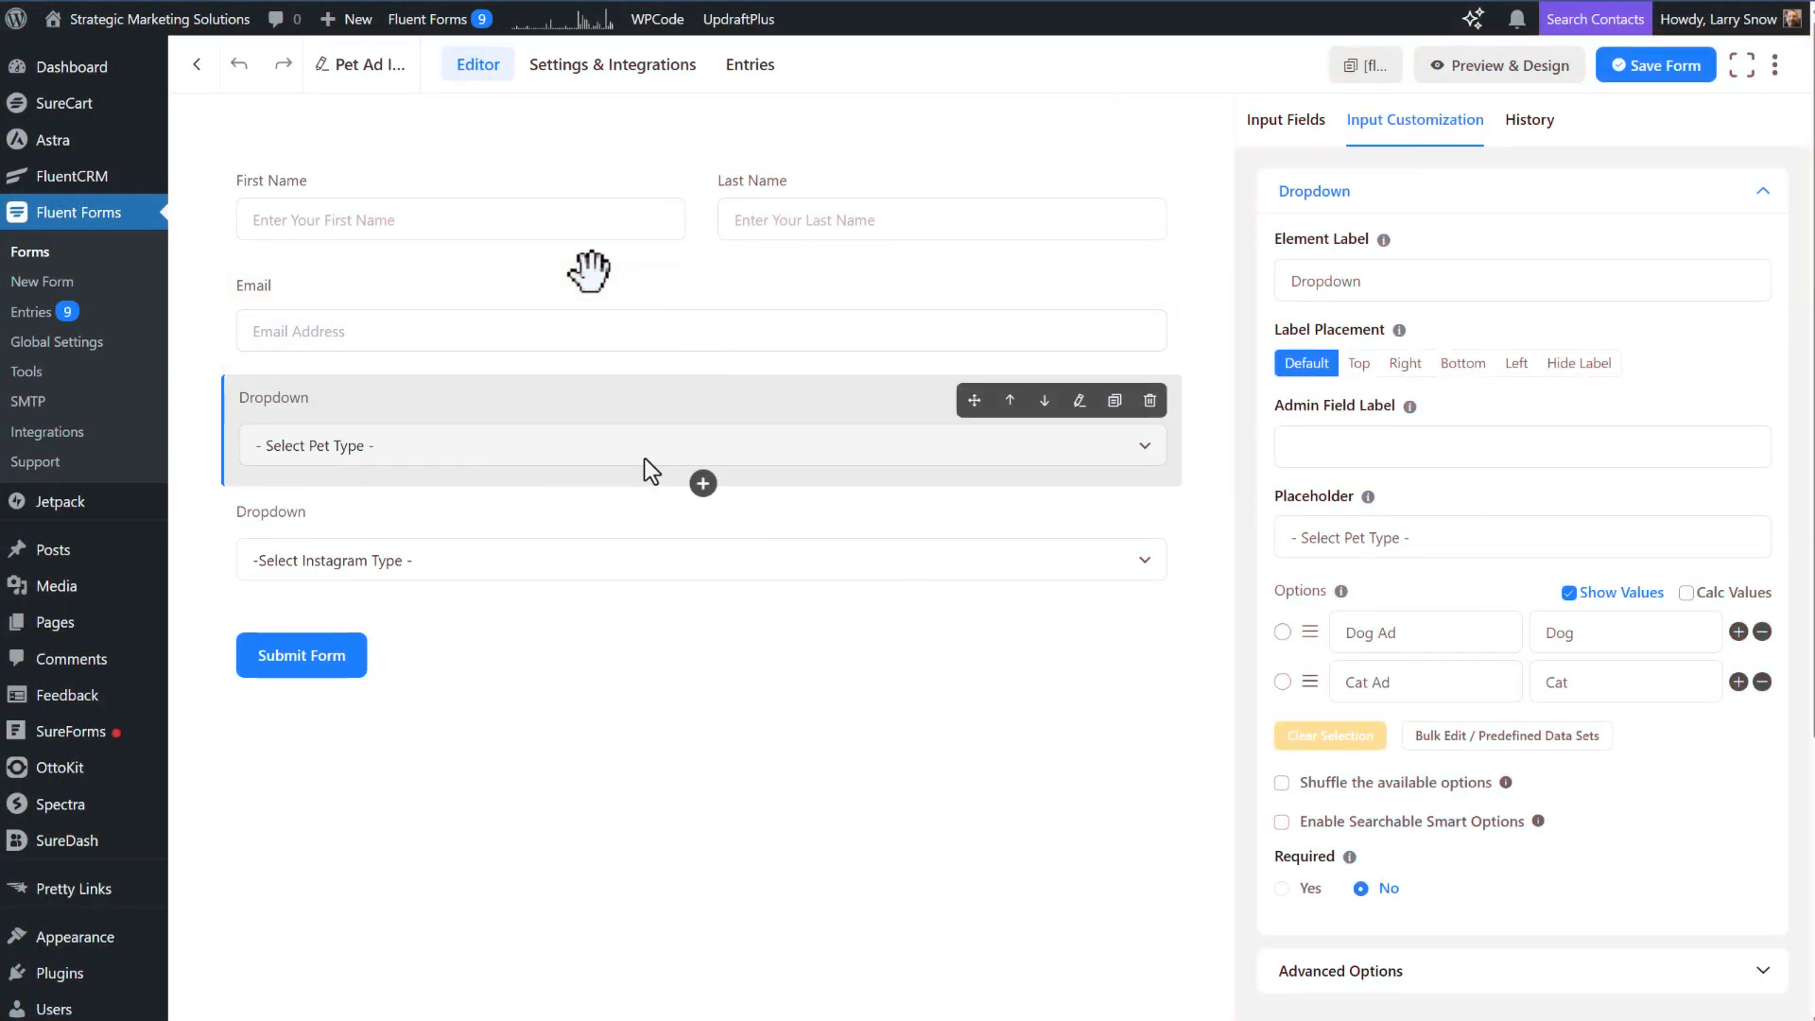
{"action": "left_click", "coordinate": [1580, 639]}
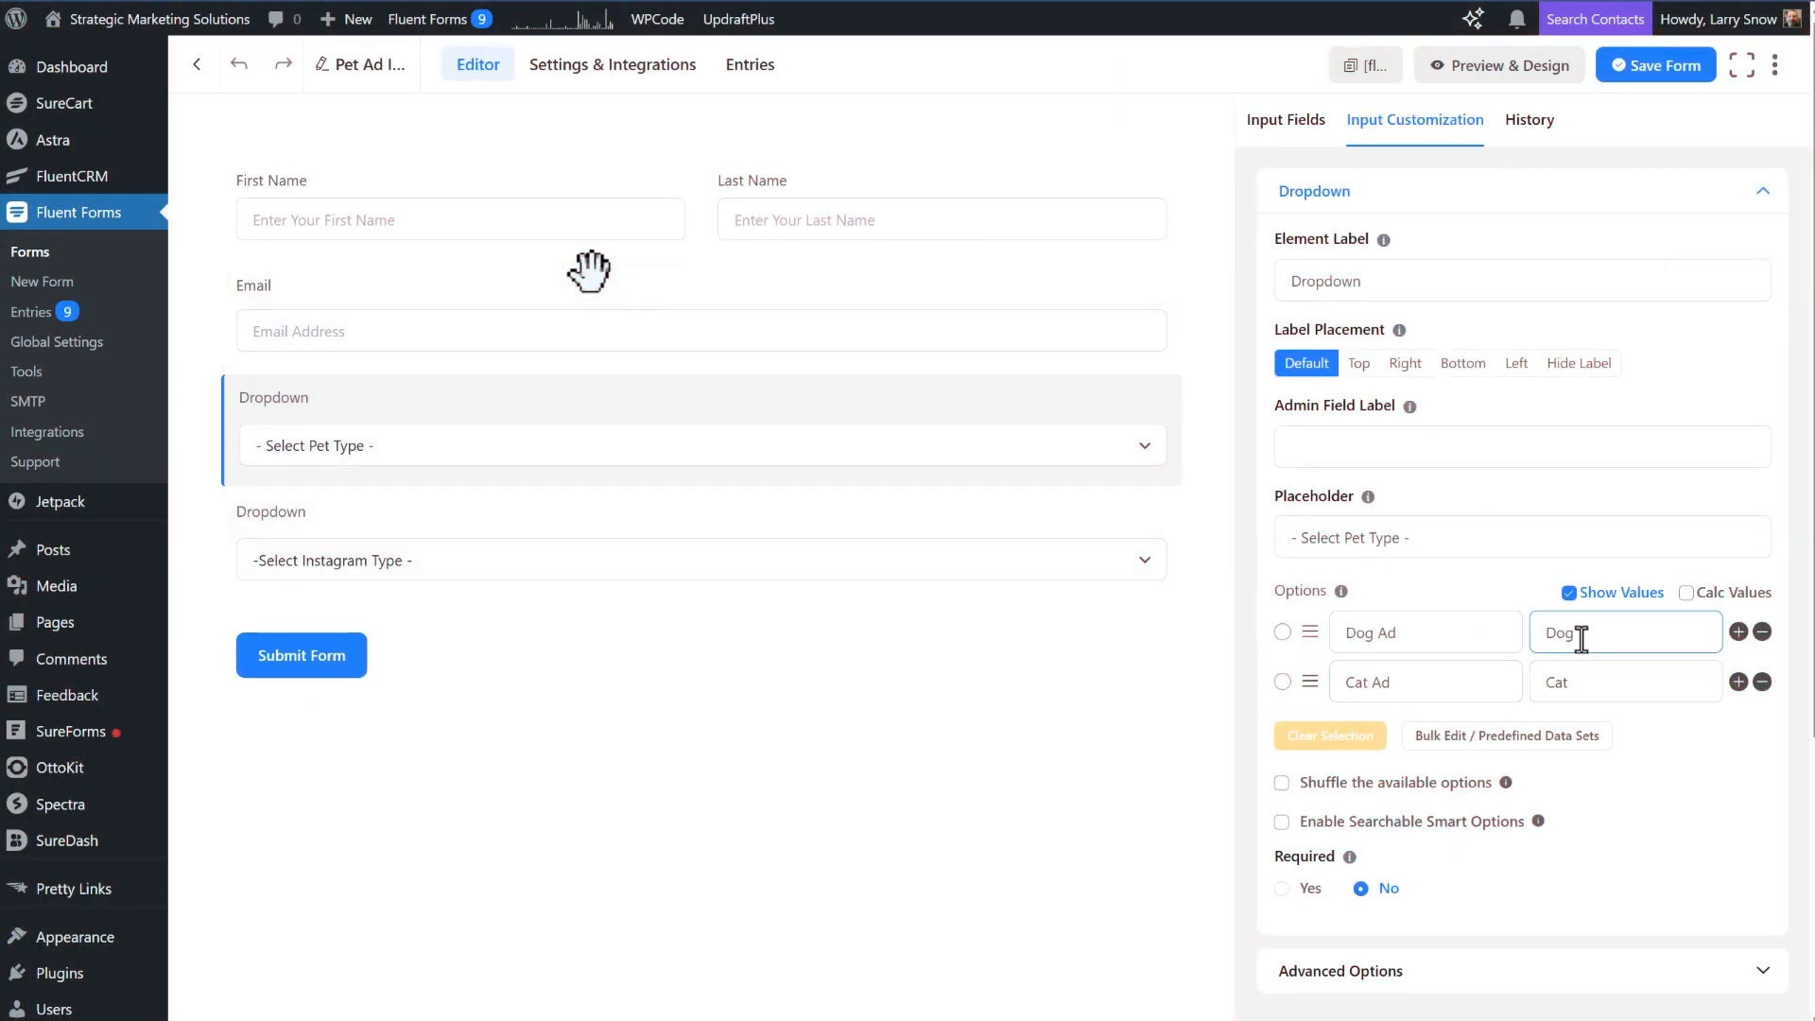
{"action": "double_click", "coordinate": [1556, 682]}
{"action": "left_click", "coordinate": [584, 561]}
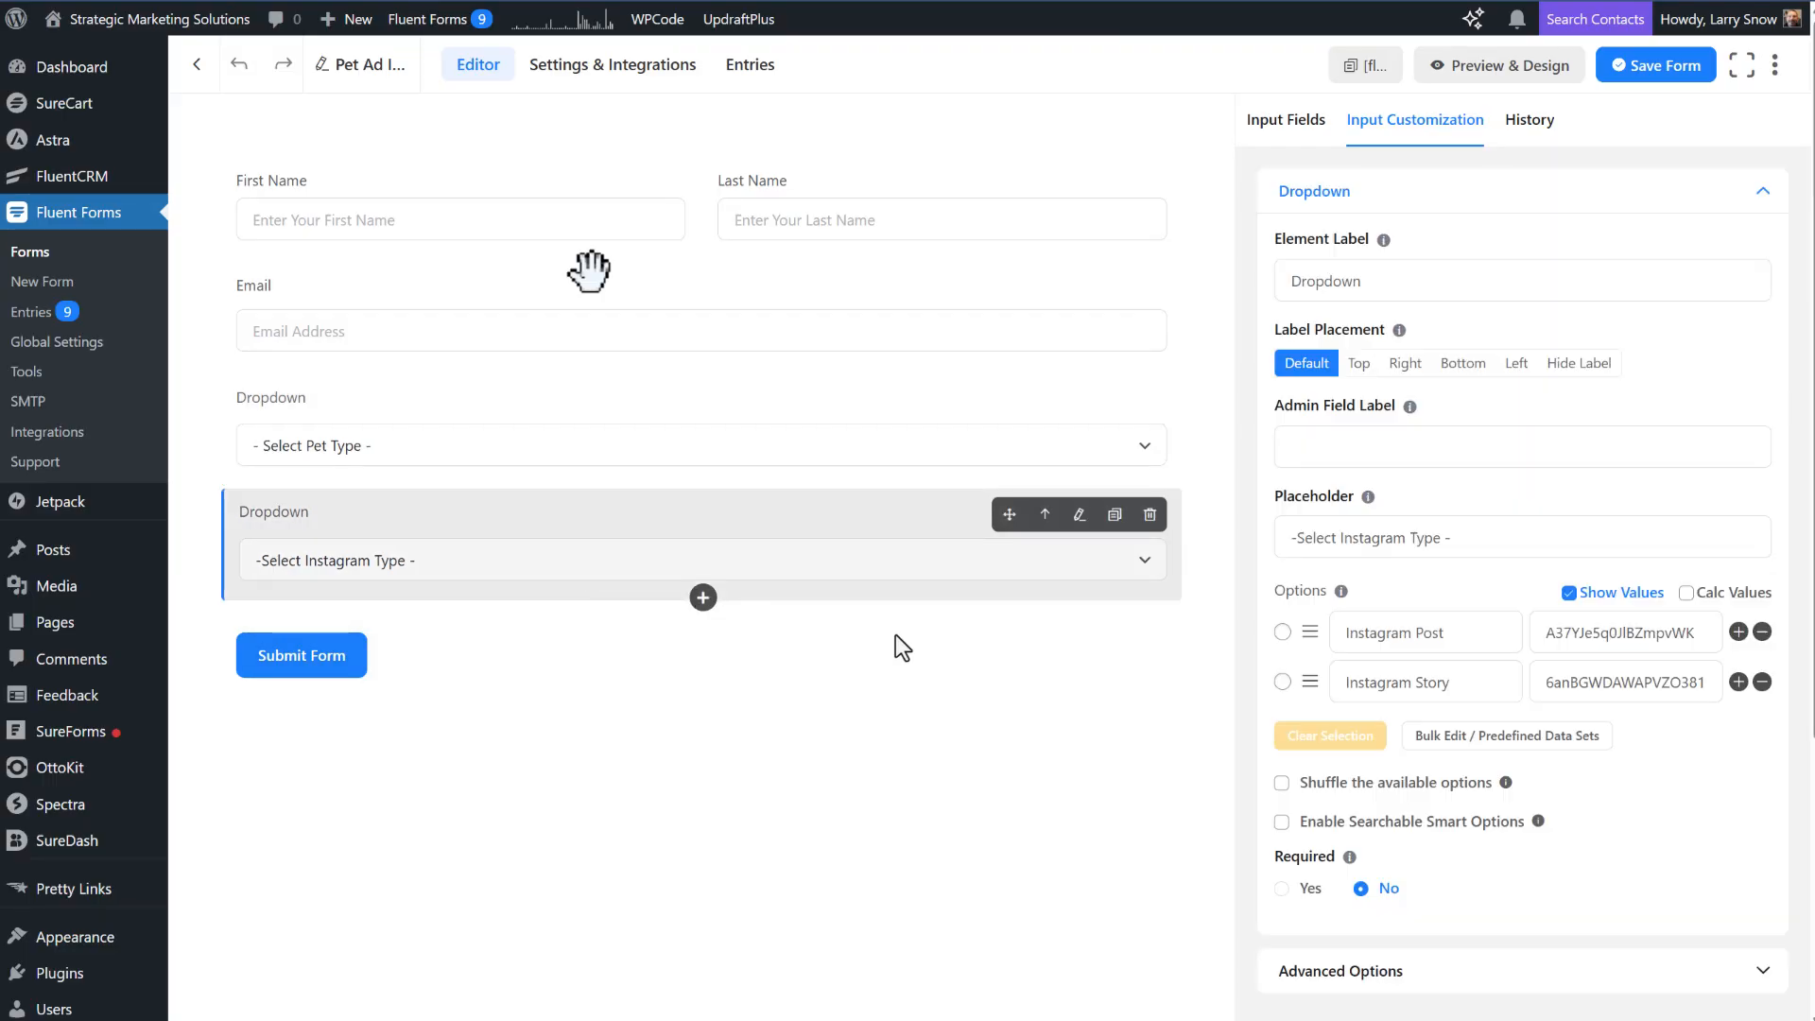
{"action": "left_click_drag", "start_coordinate": [1542, 633], "coordinate": [1717, 621]}
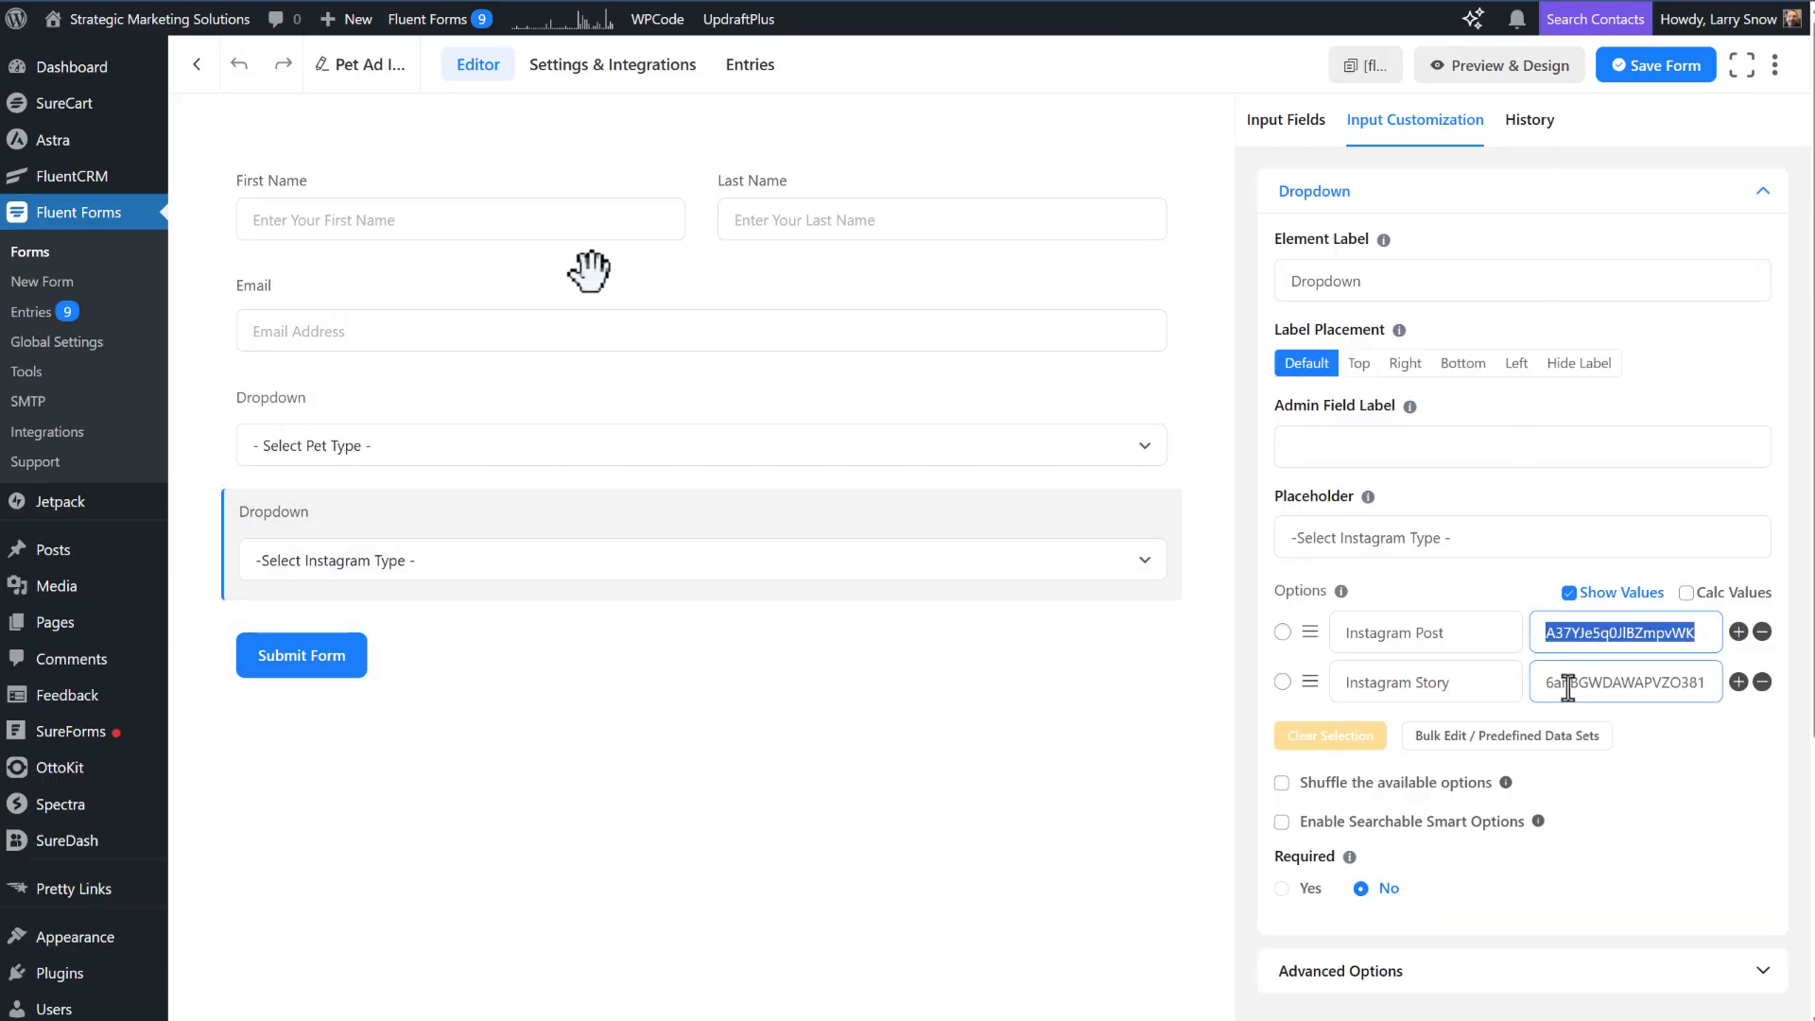
{"action": "left_click_drag", "start_coordinate": [1547, 681], "coordinate": [1730, 682]}
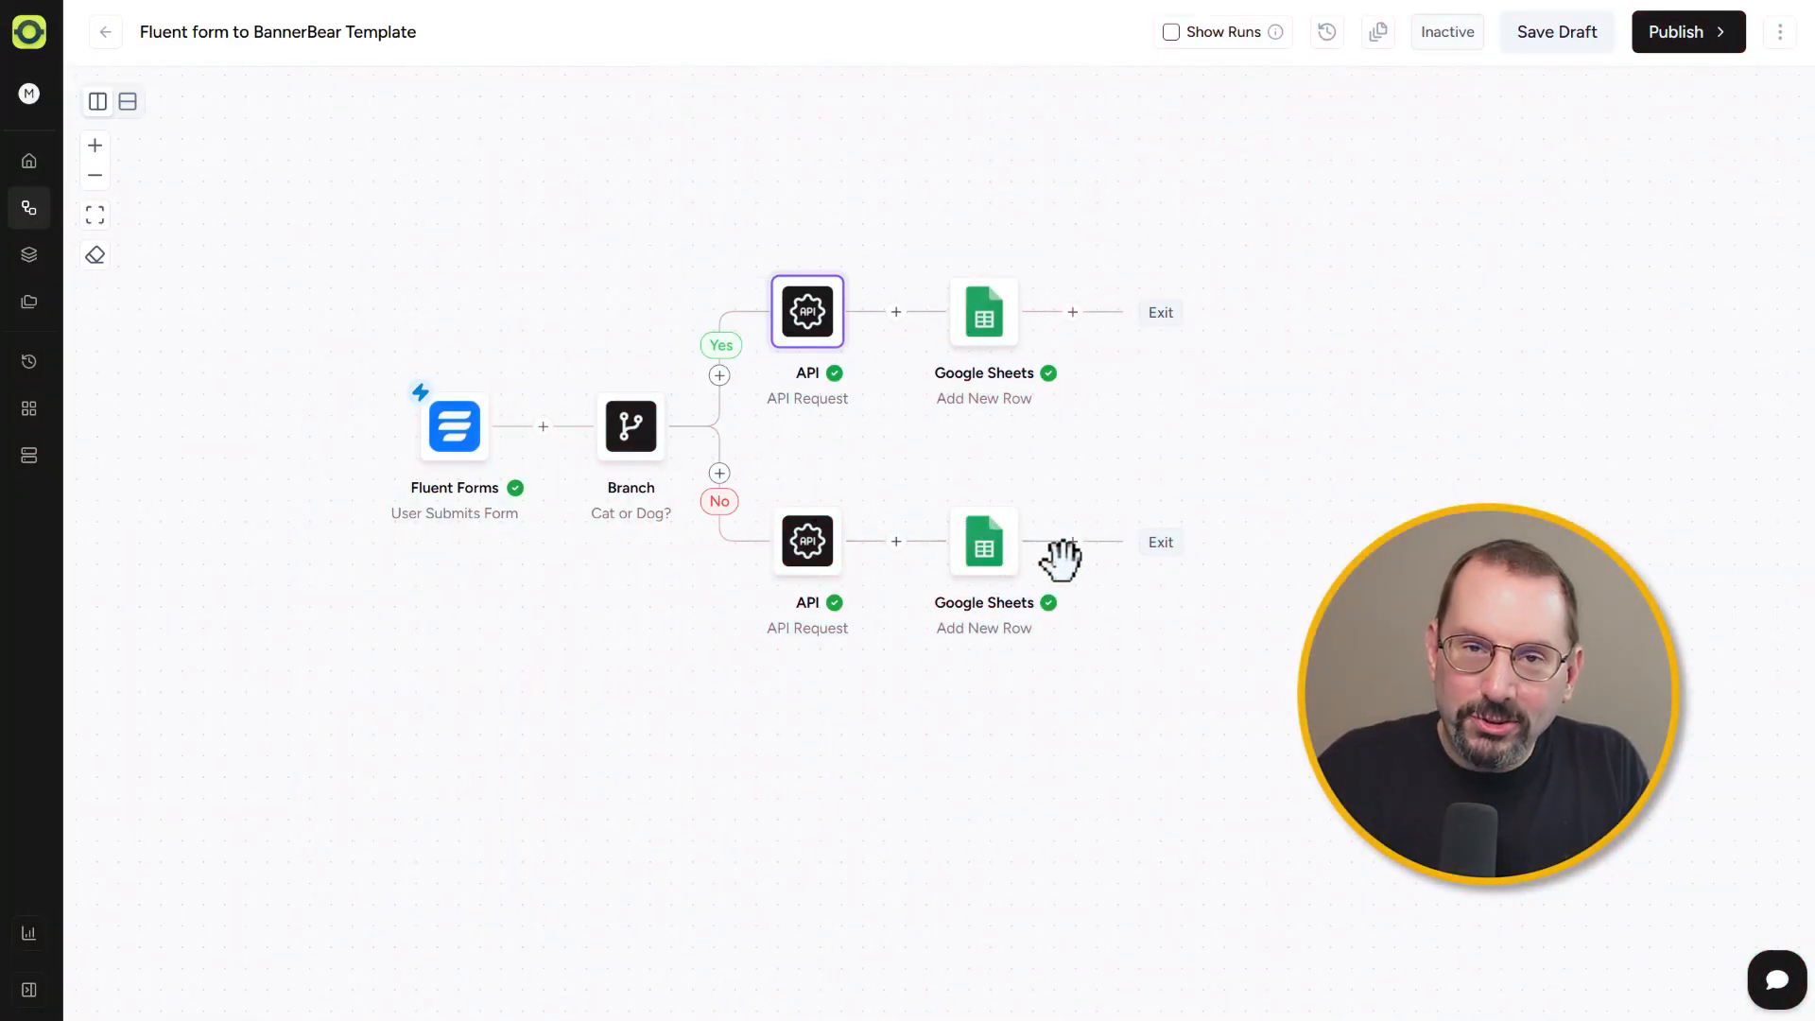
Step: Open the workflow's Branch step to view its condition and close it
{"action": "left_click", "coordinate": [629, 426]}
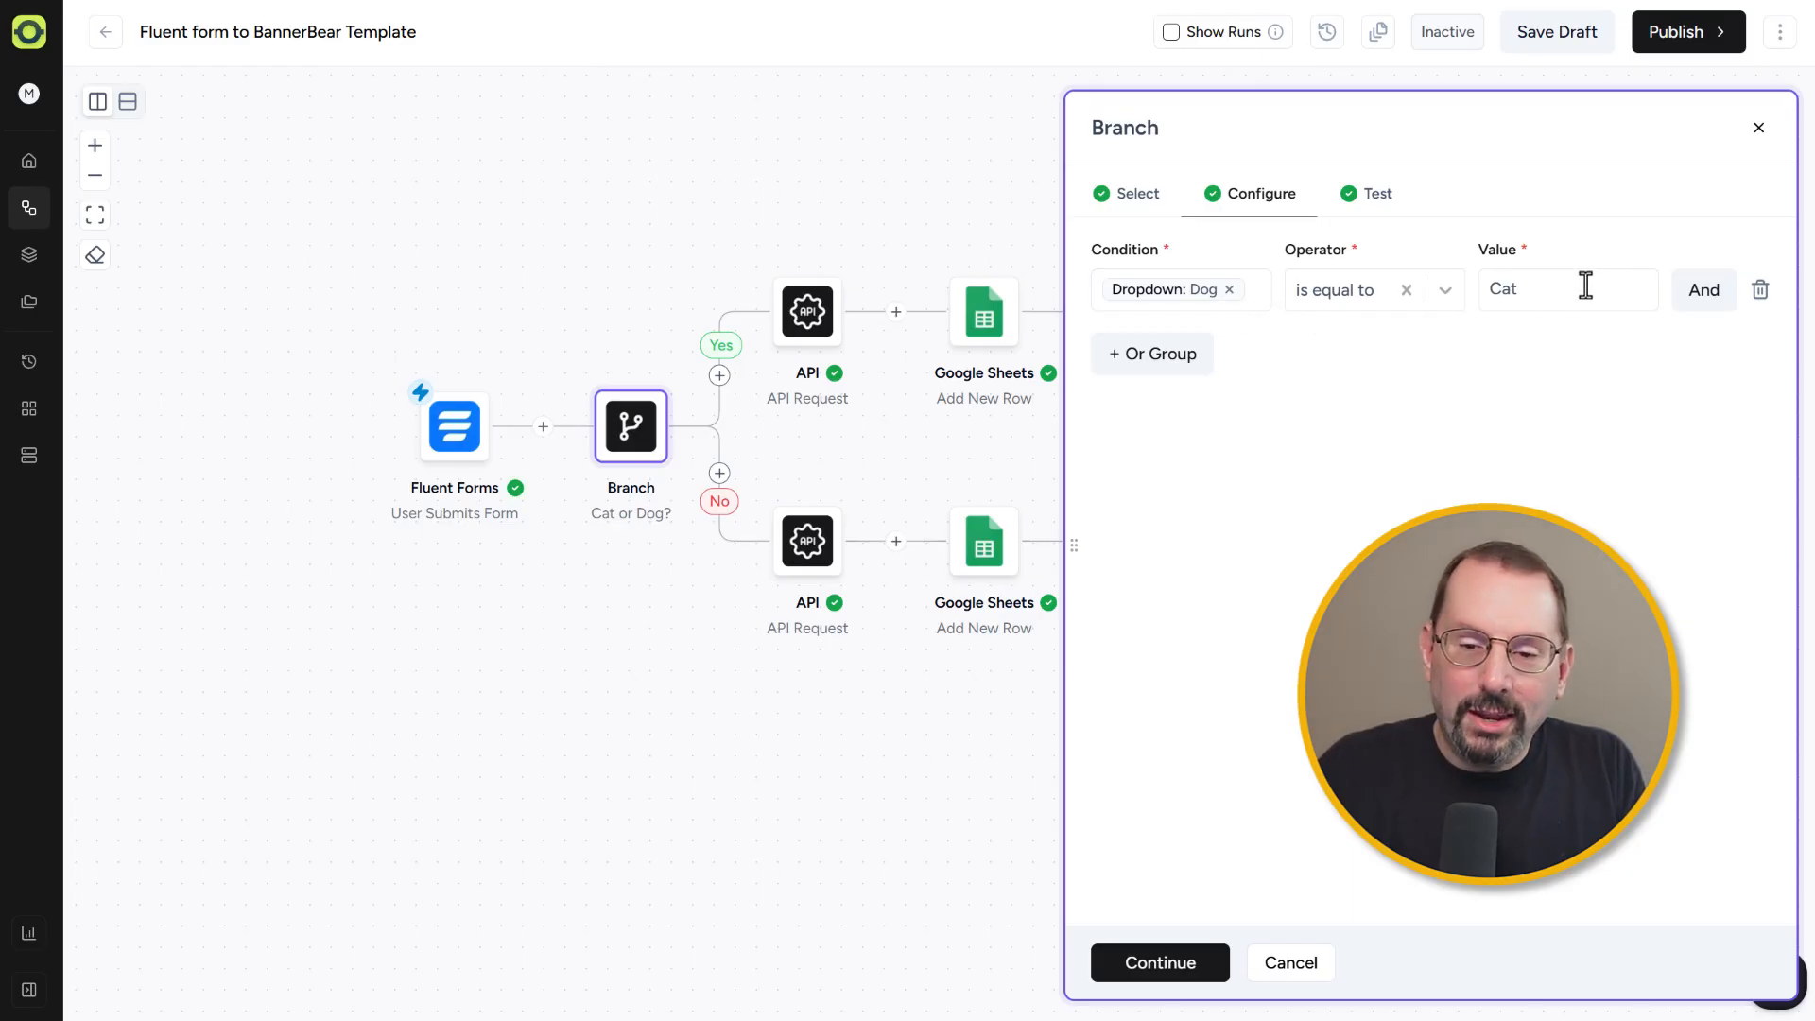
{"action": "left_click", "coordinate": [1759, 129]}
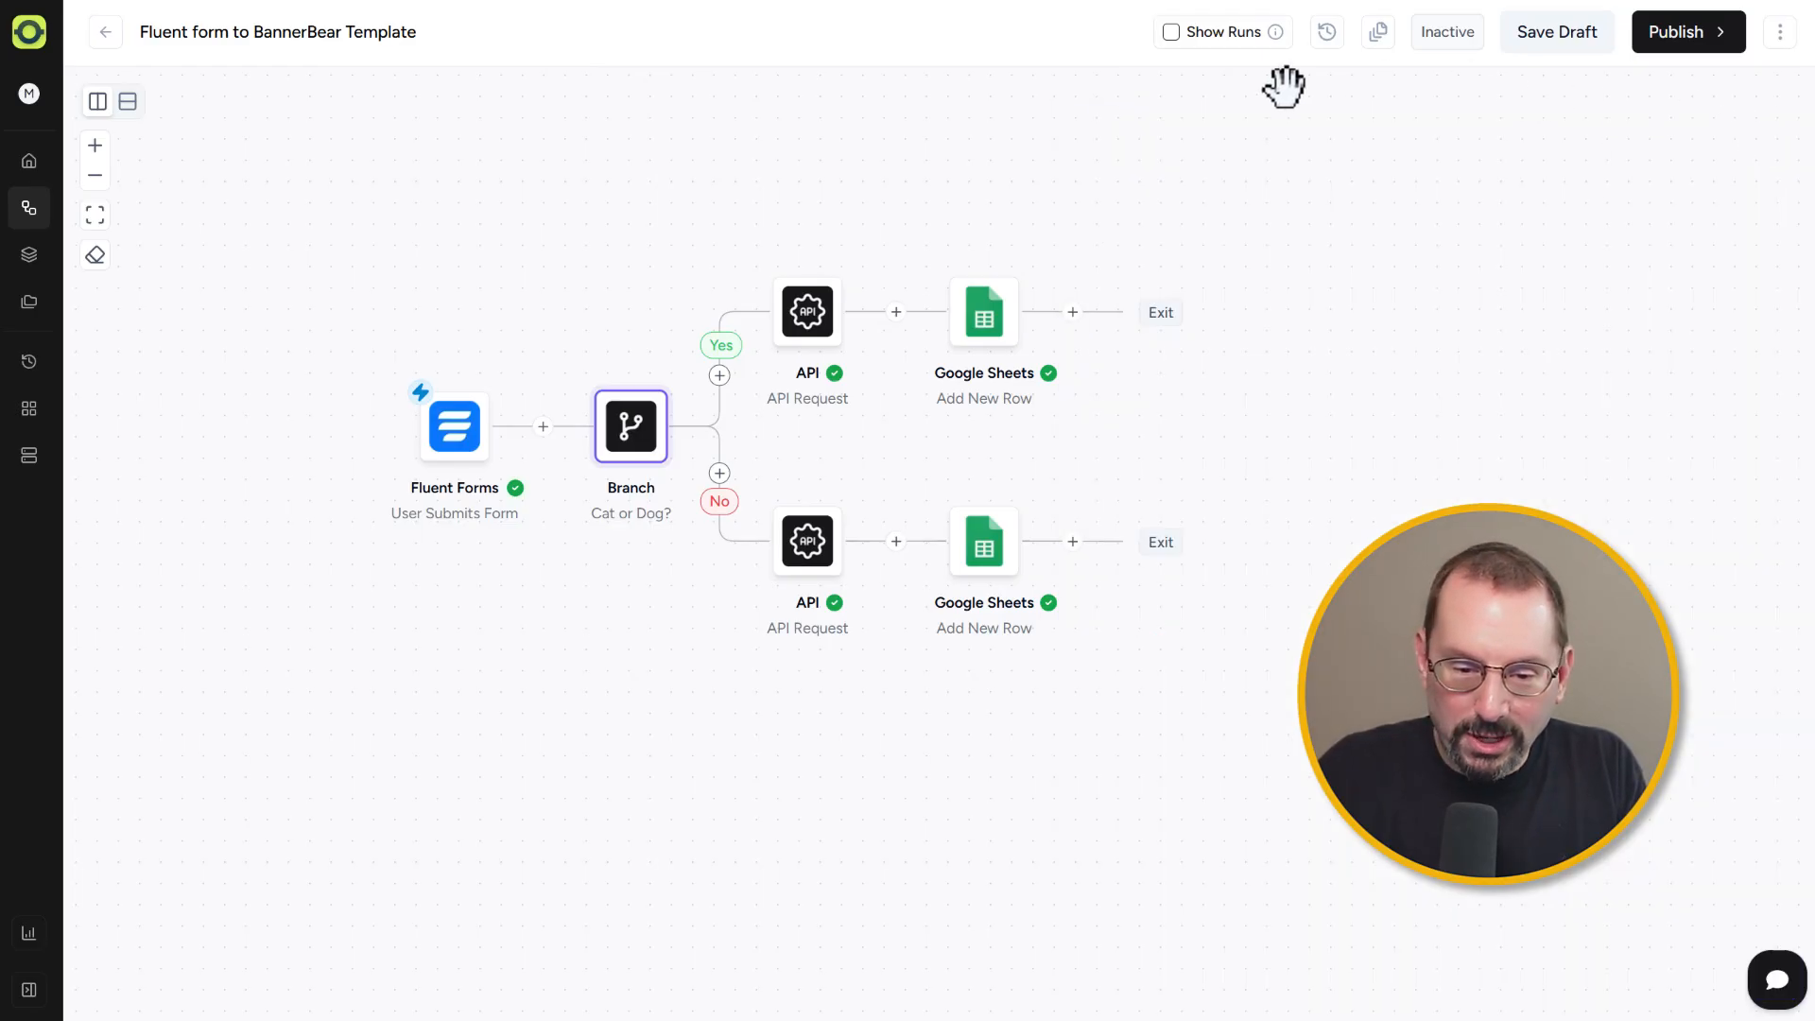
Step: Open the Yes branch API Request step and scroll through its endpoint, authentication, headers and JSON data settings
{"action": "mouse_move", "coordinate": [810, 309]}
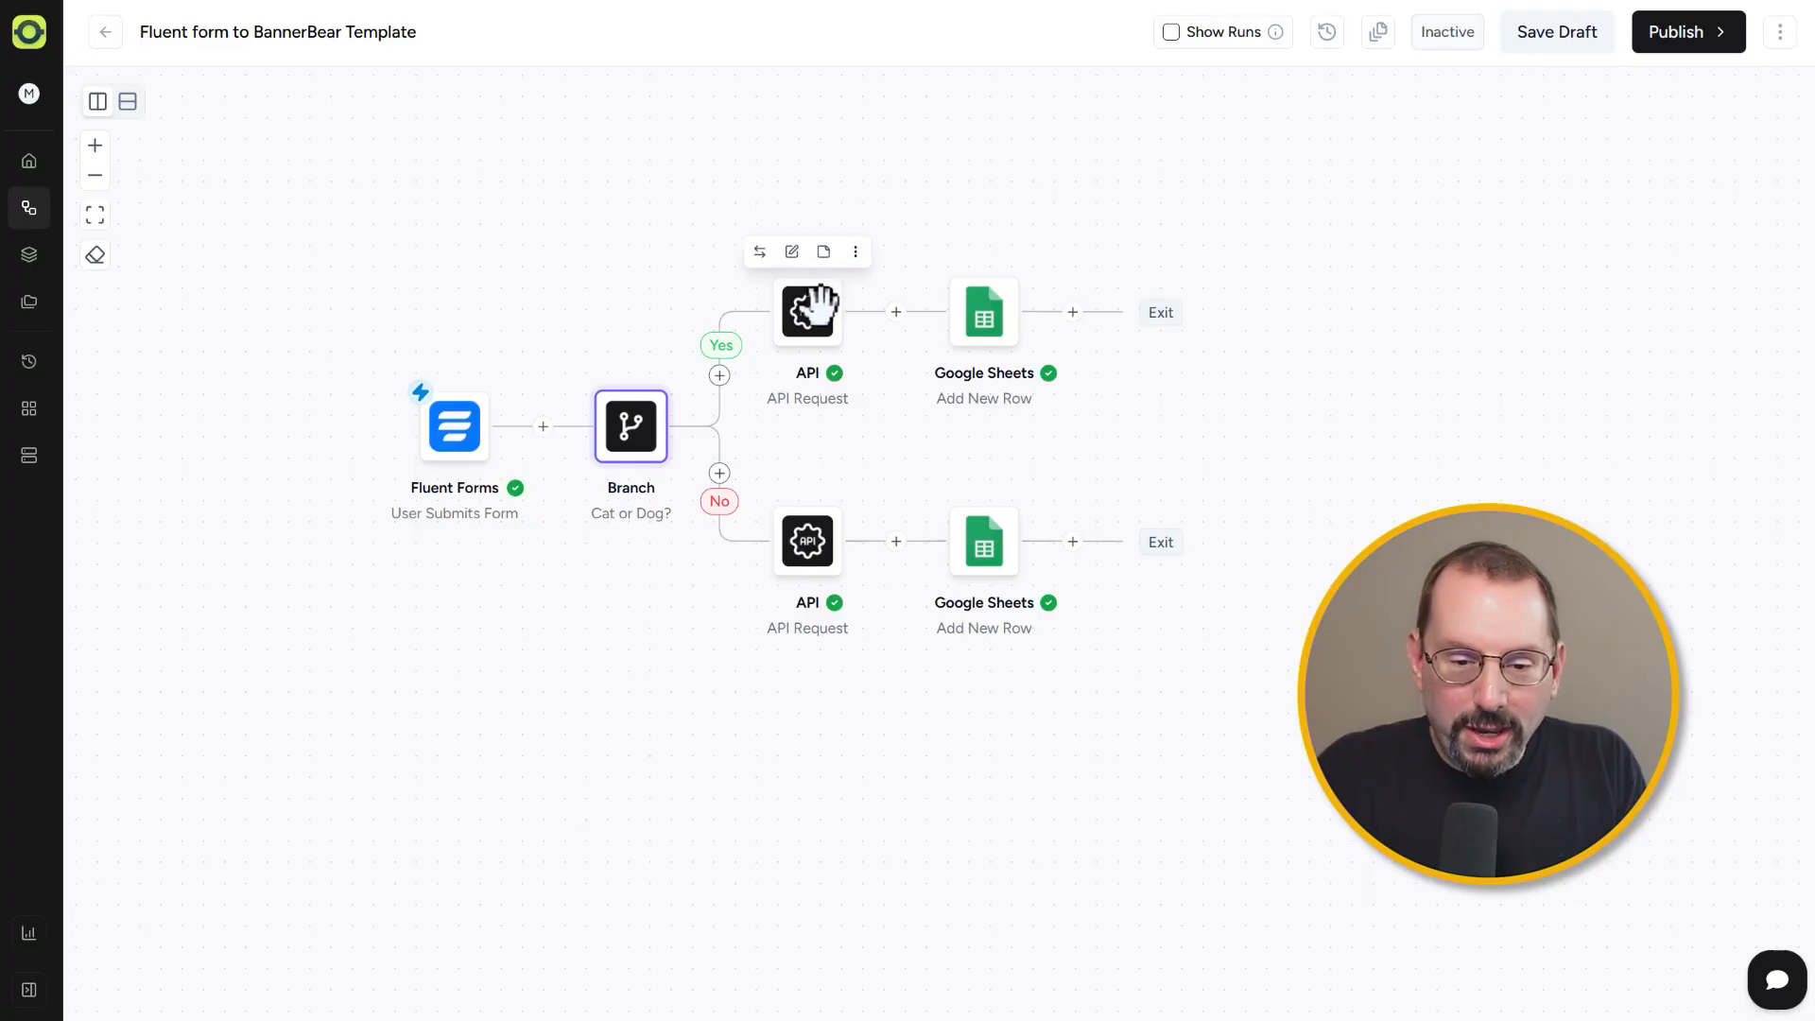
{"action": "left_click", "coordinate": [808, 312]}
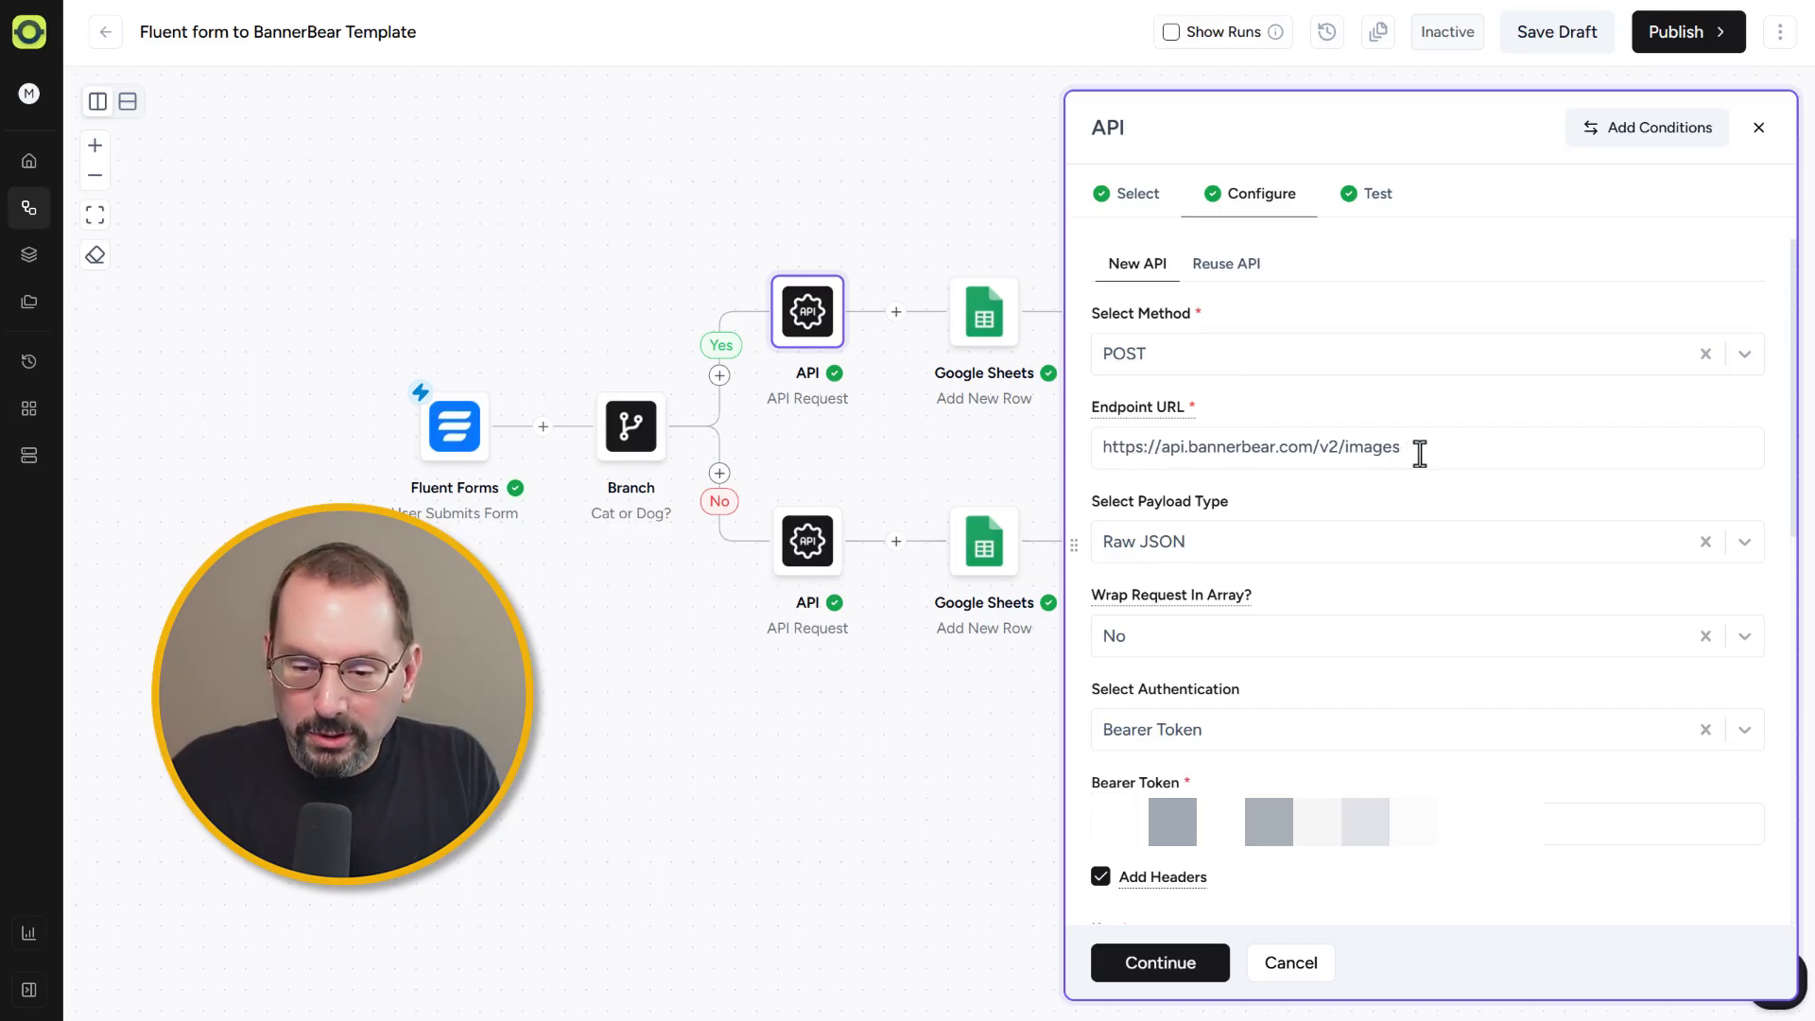
{"action": "scroll", "coordinate": [1420, 454], "scroll_direction": "down", "scroll_amount": 1}
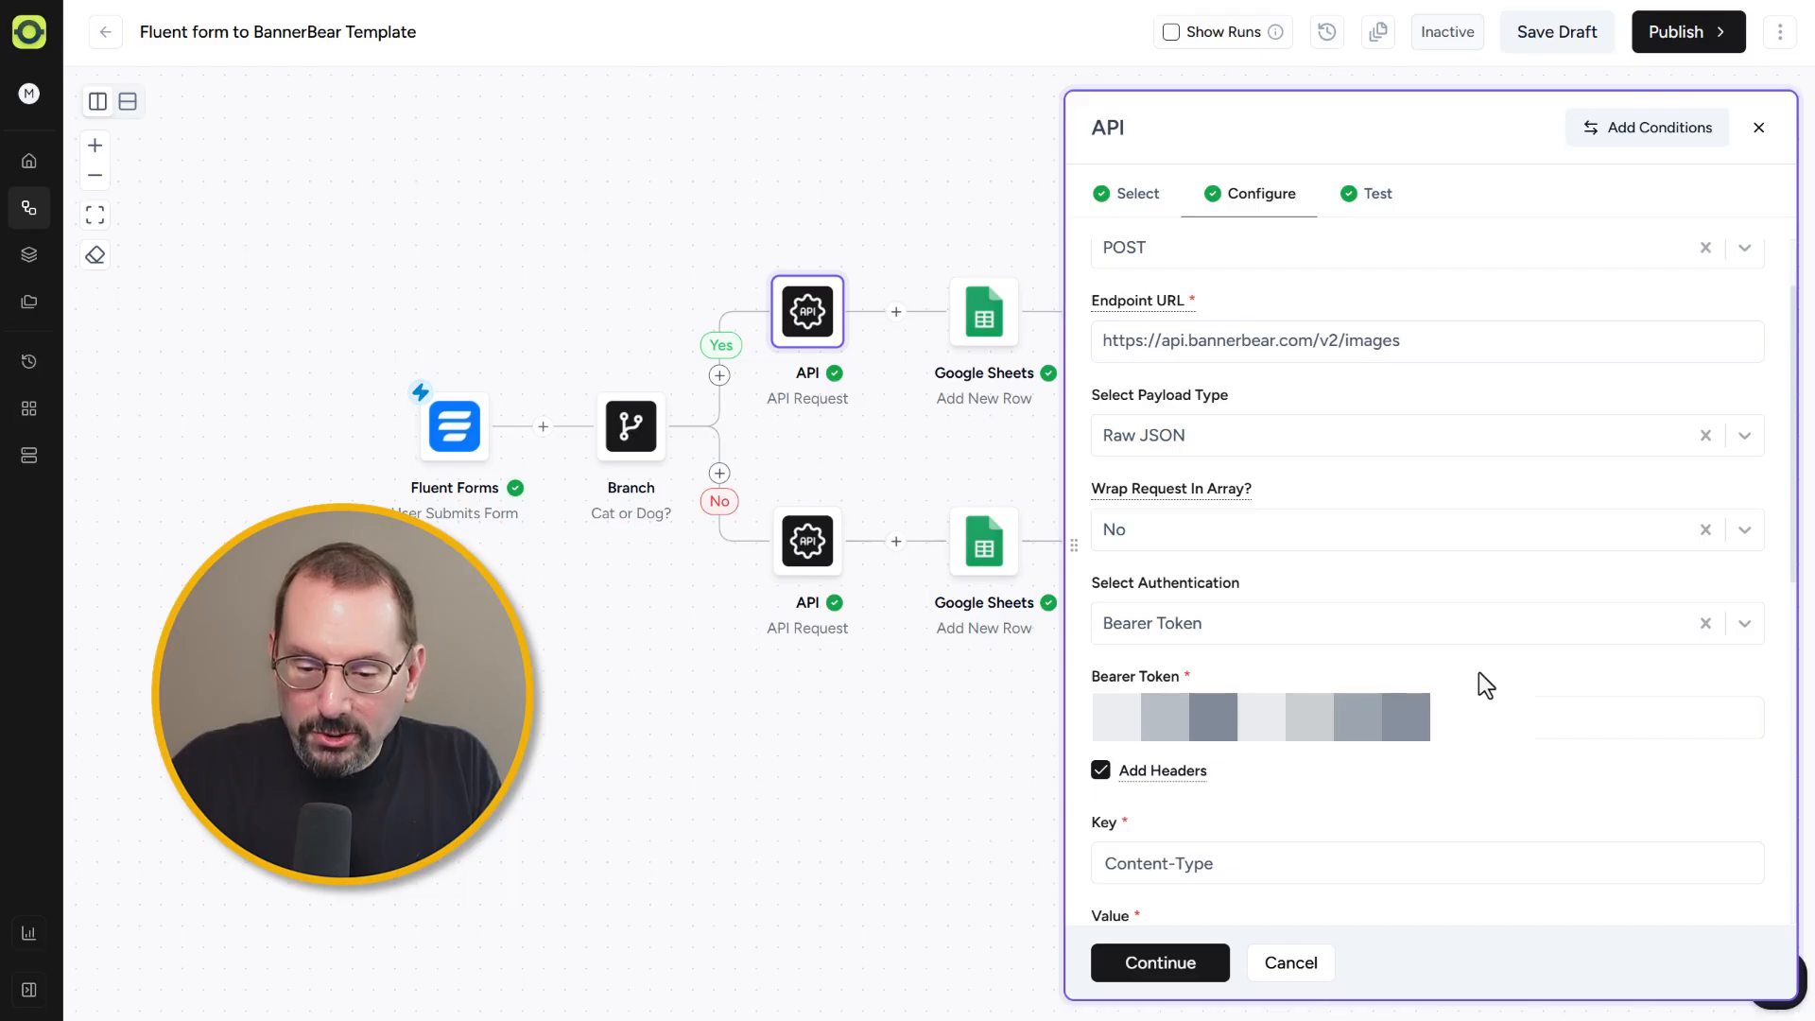
{"action": "scroll", "coordinate": [1479, 672], "scroll_direction": "down", "scroll_amount": 5}
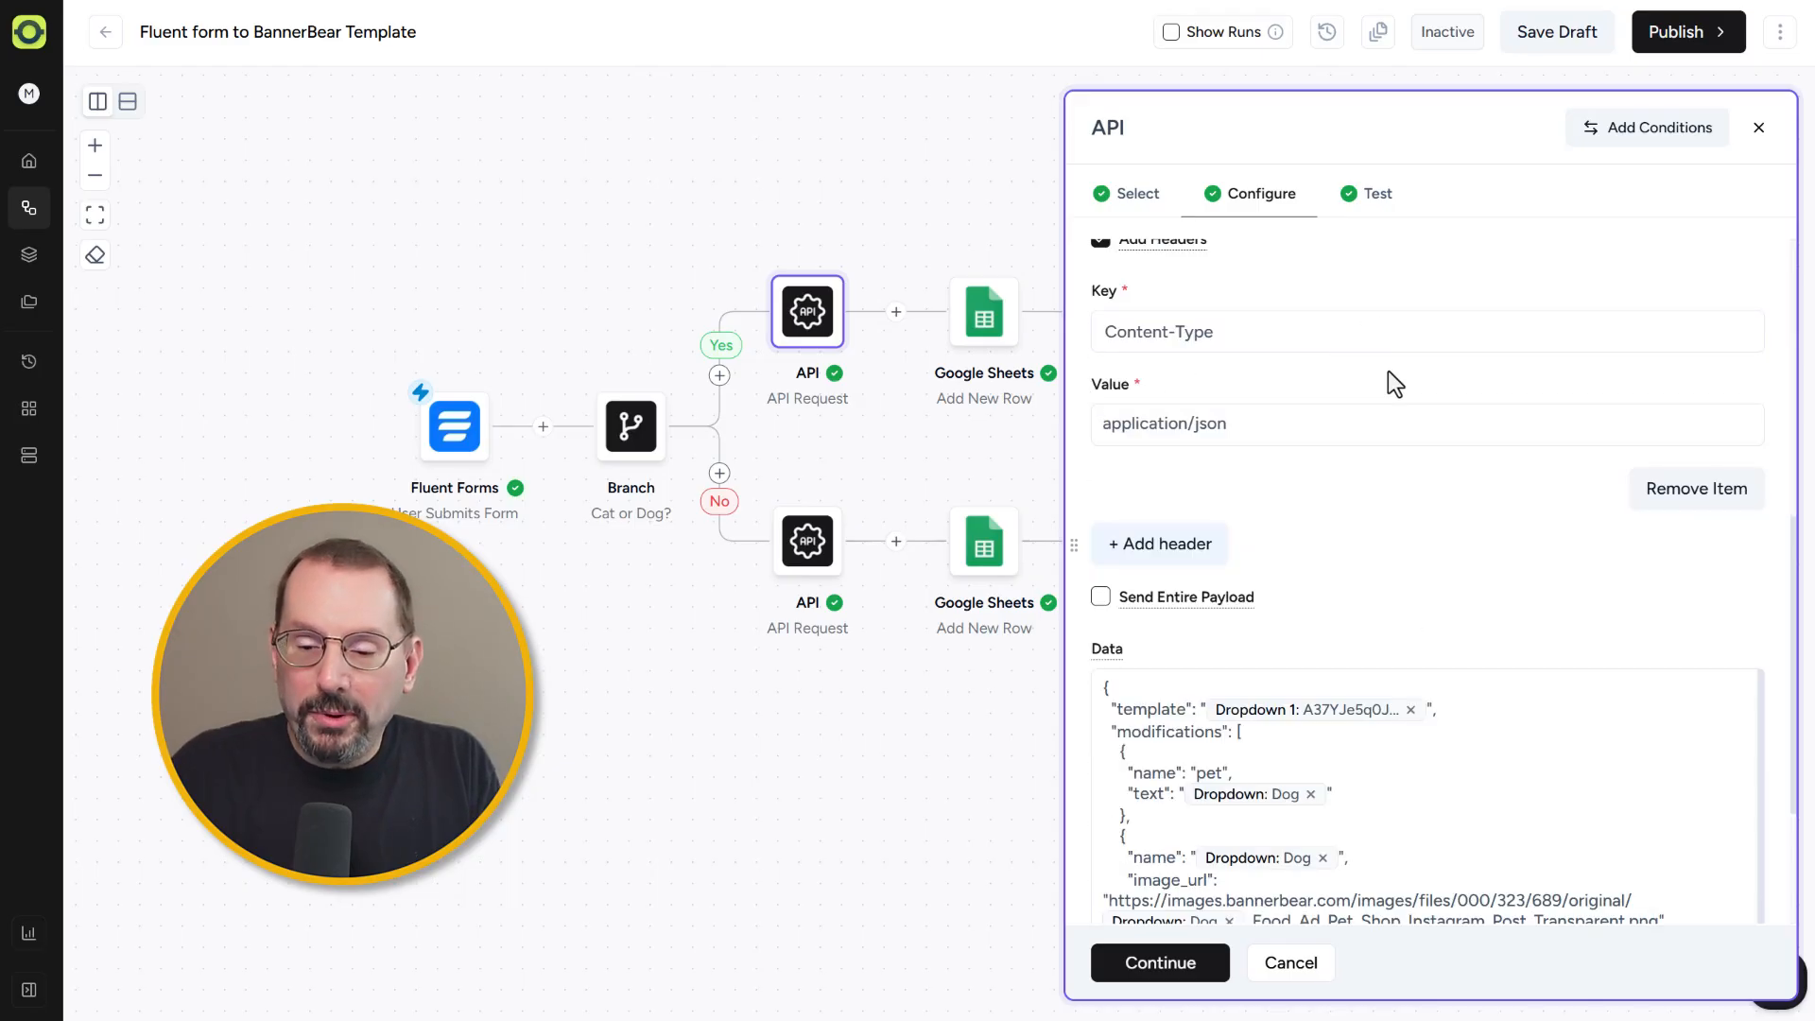
{"action": "scroll", "coordinate": [1399, 511], "scroll_direction": "down", "scroll_amount": 1}
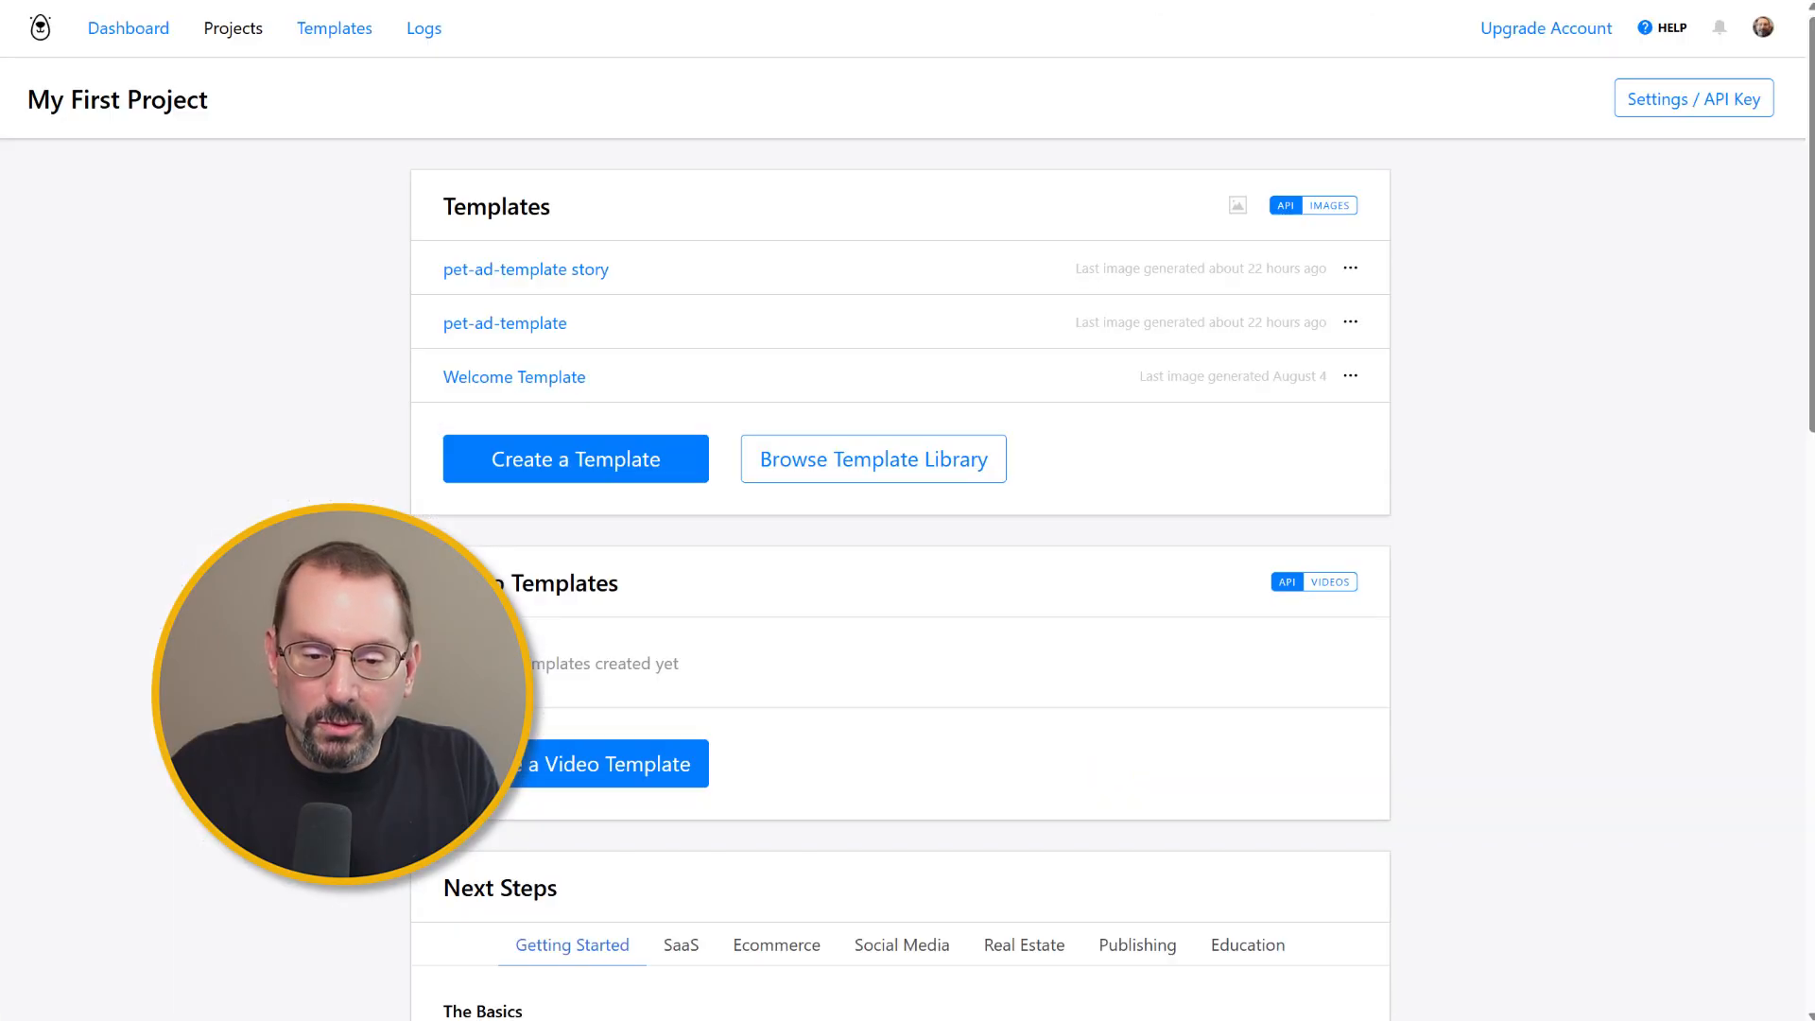
Step: Open the pet-ad-template story template's API console in Bannerbear and highlight its sample request body
{"action": "scroll", "coordinate": [862, 617], "scroll_direction": "down", "scroll_amount": 2}
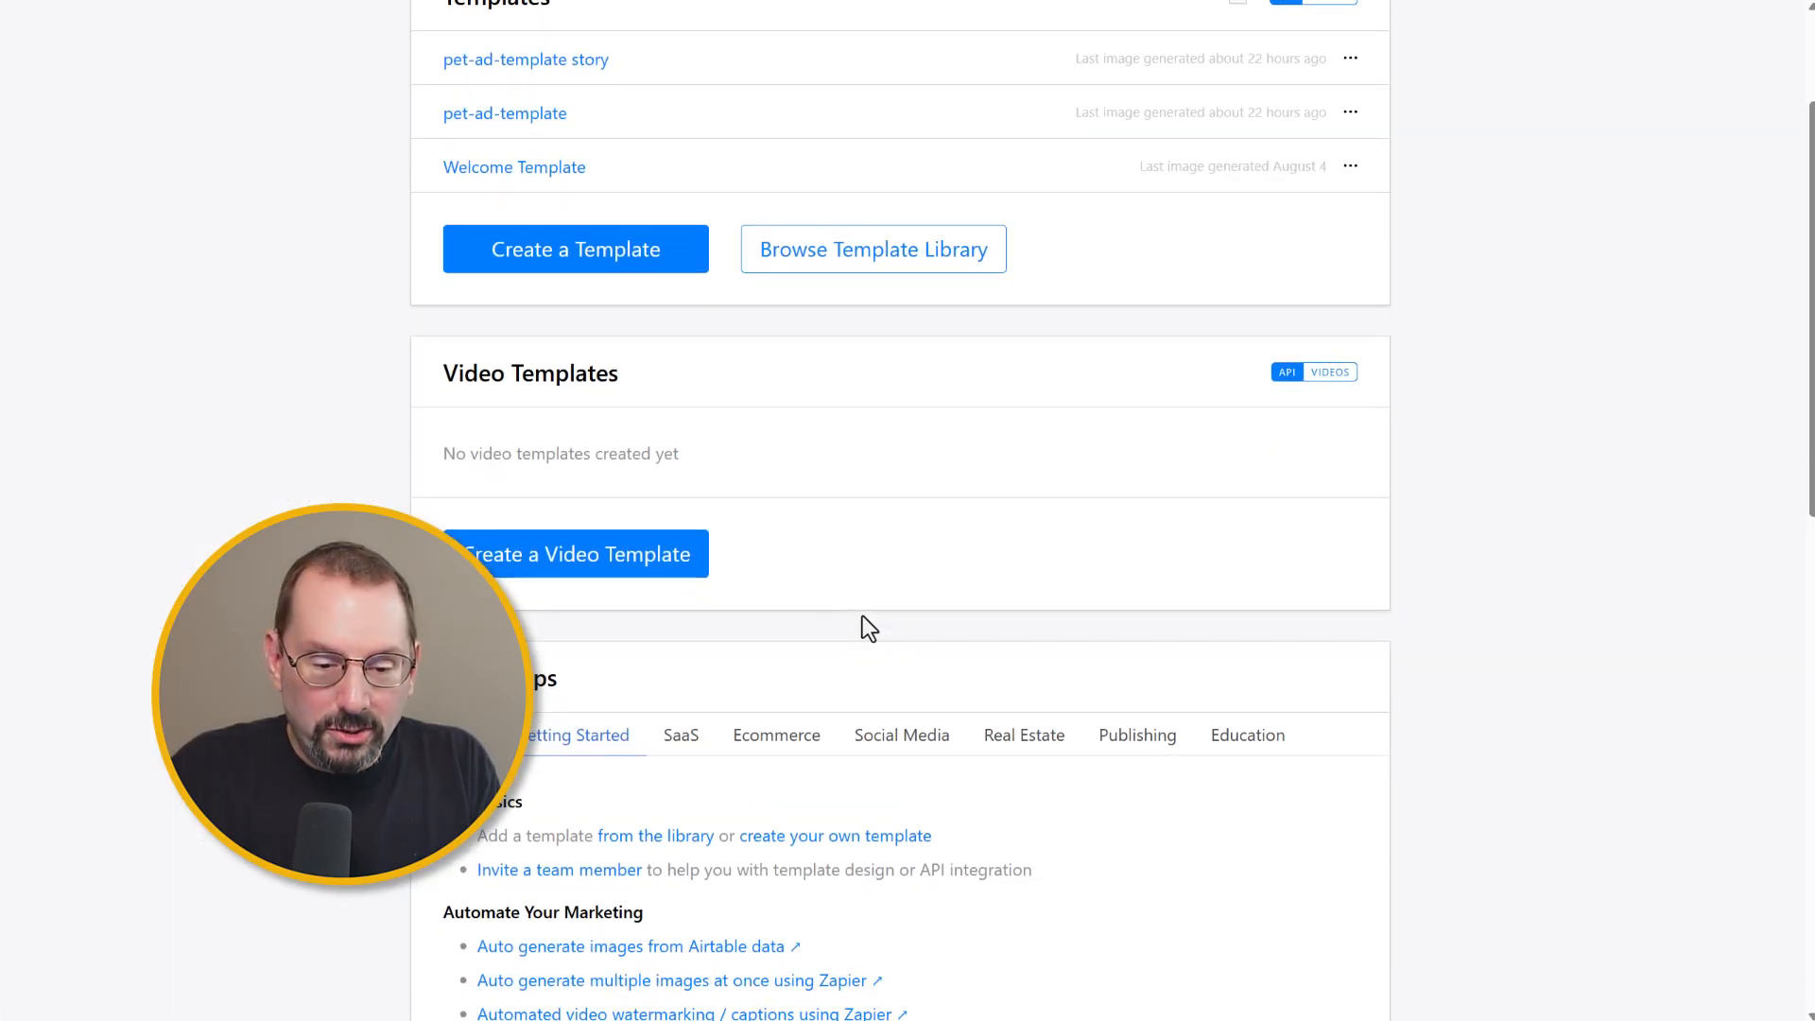
{"action": "scroll", "coordinate": [862, 616], "scroll_direction": "up", "scroll_amount": 2}
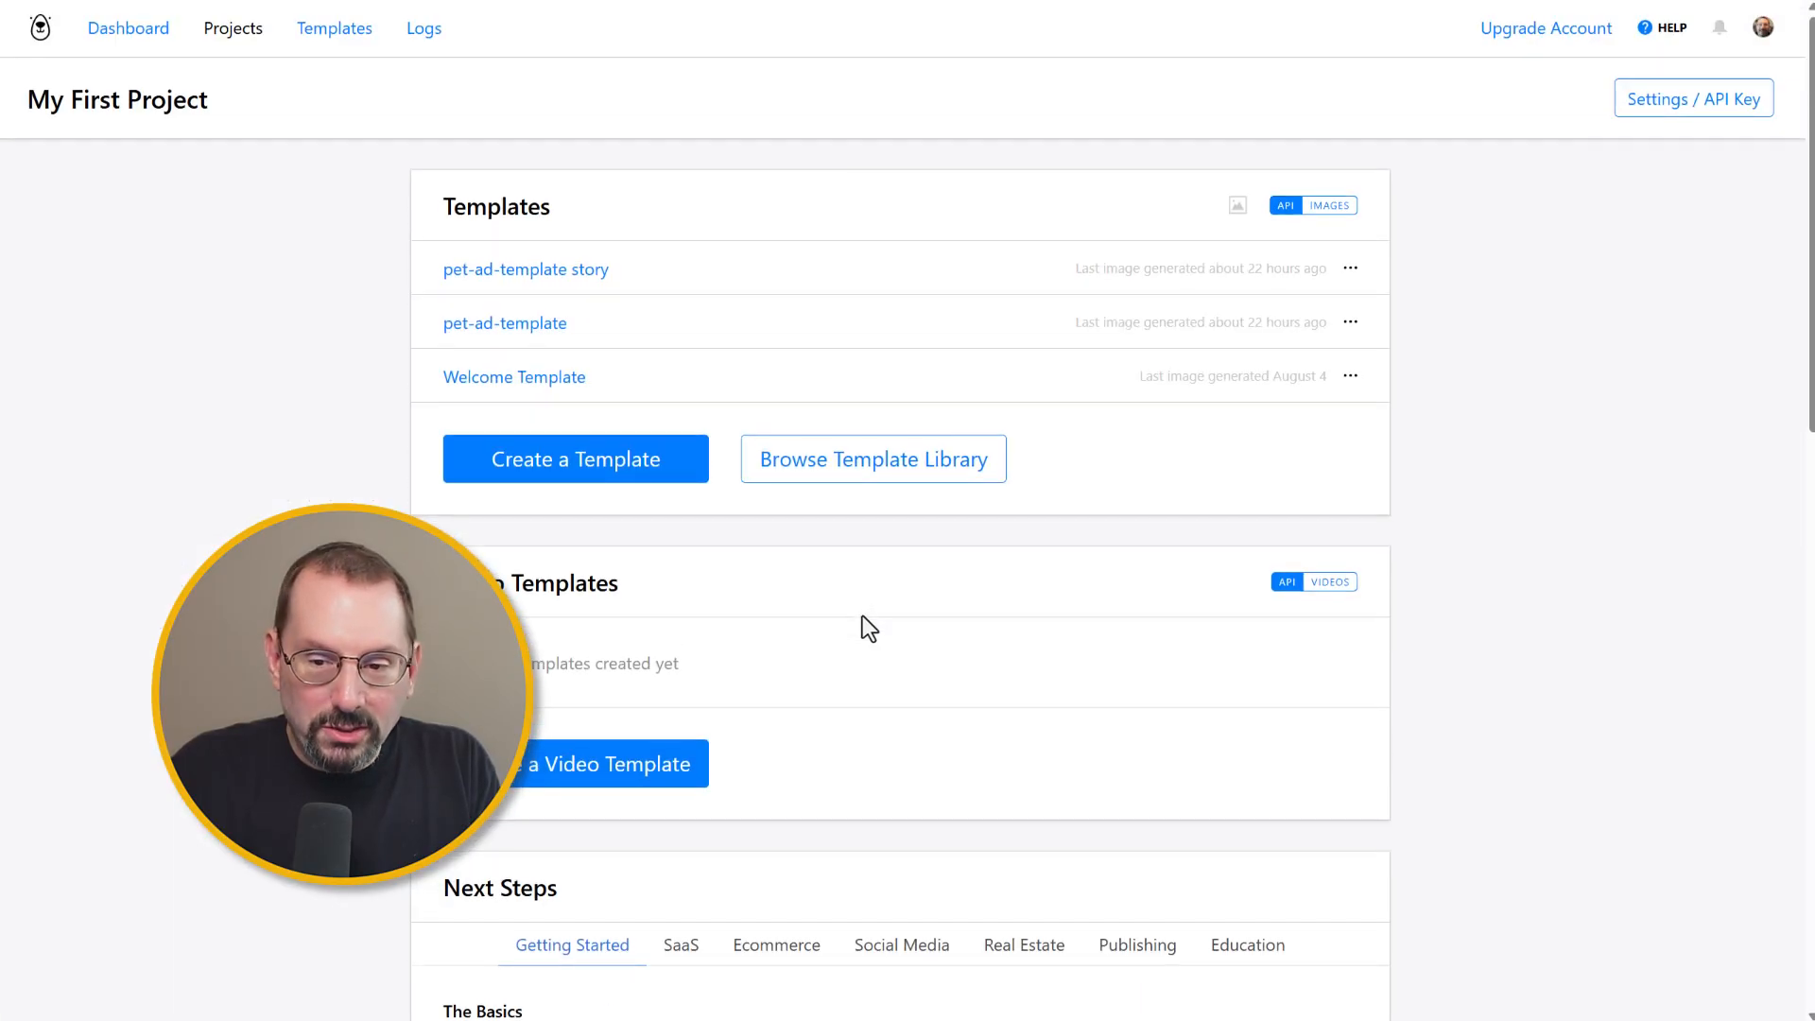
{"action": "left_click", "coordinate": [559, 273]}
{"action": "left_click", "coordinate": [1282, 208]}
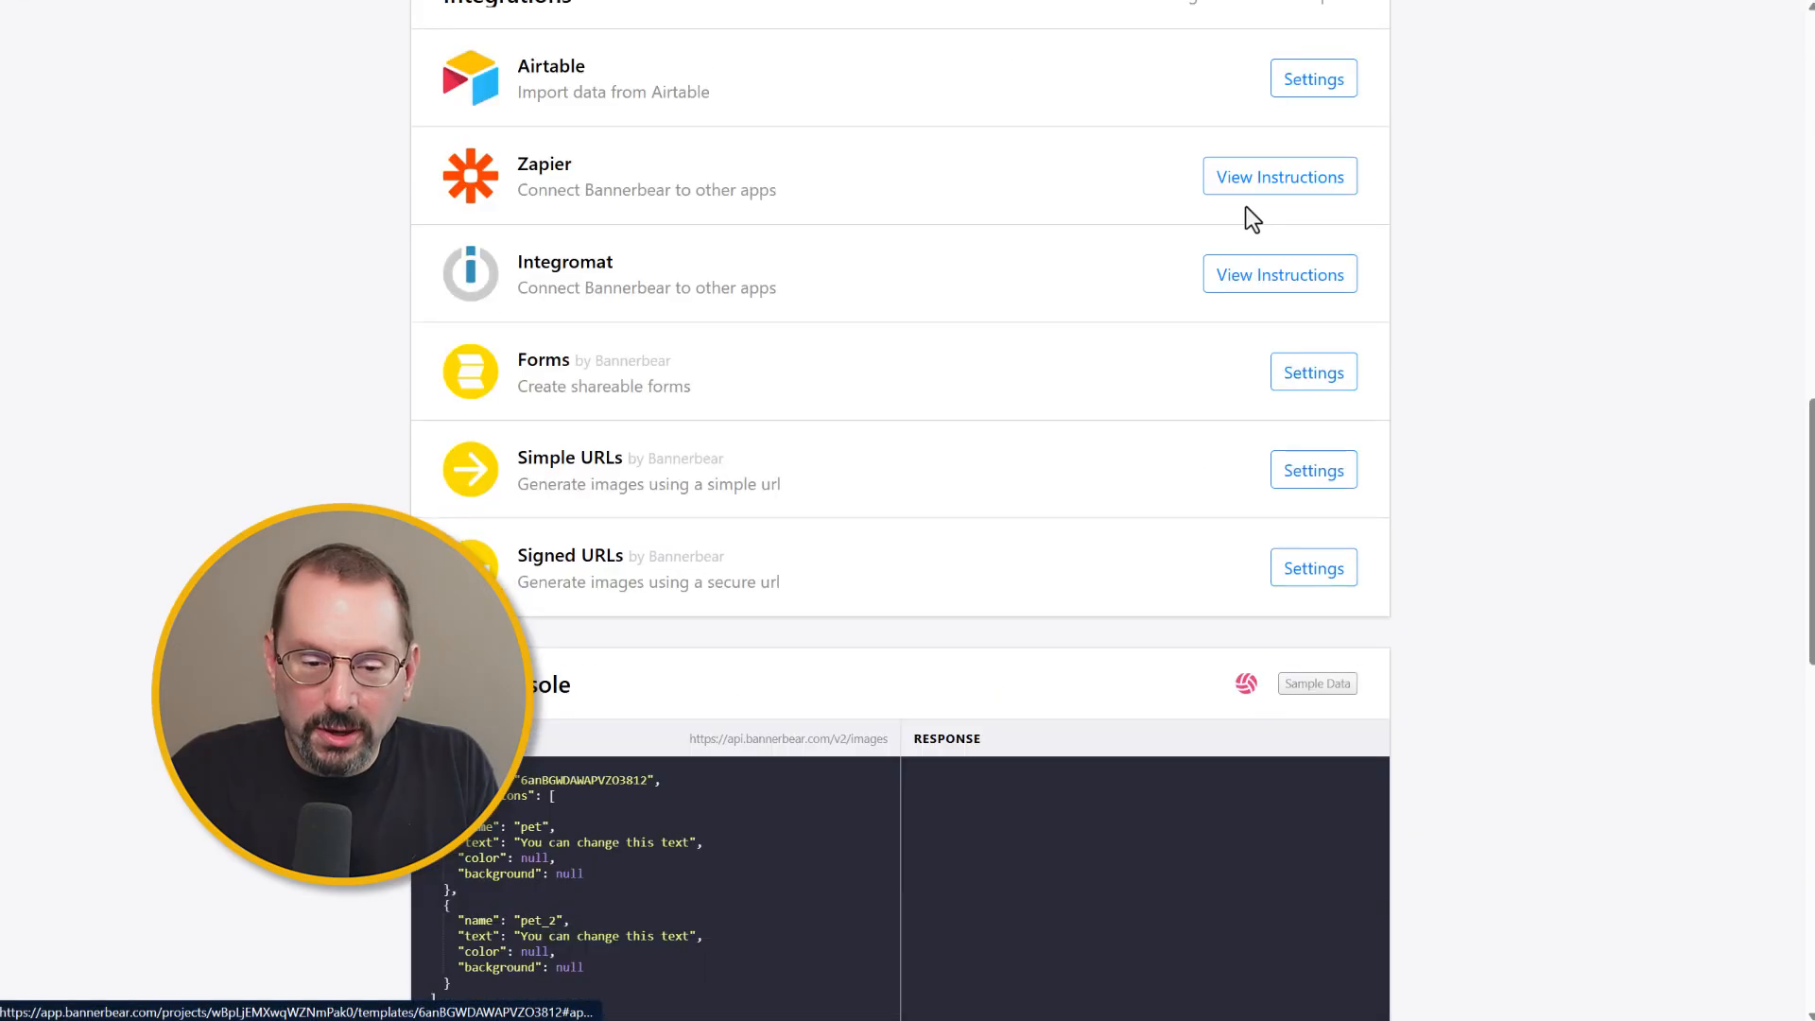
{"action": "left_click_drag", "start_coordinate": [415, 112], "coordinate": [582, 407]}
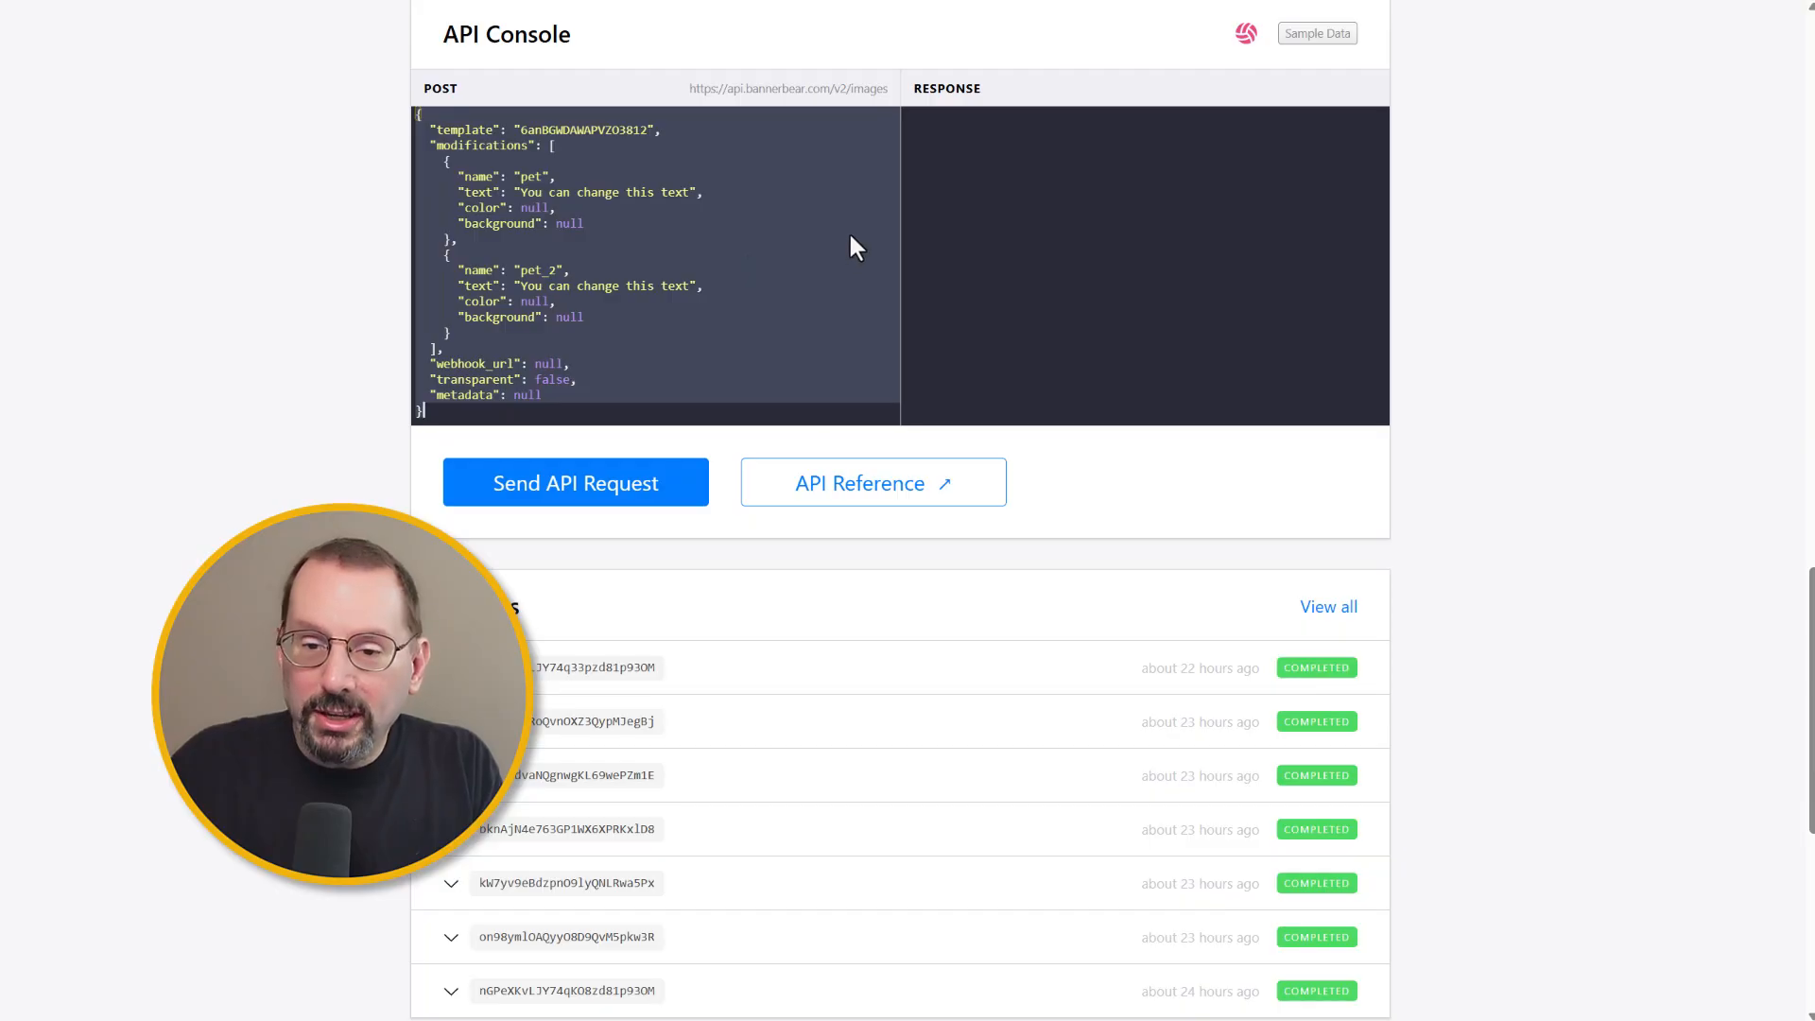
{"action": "left_click", "coordinate": [756, 0]}
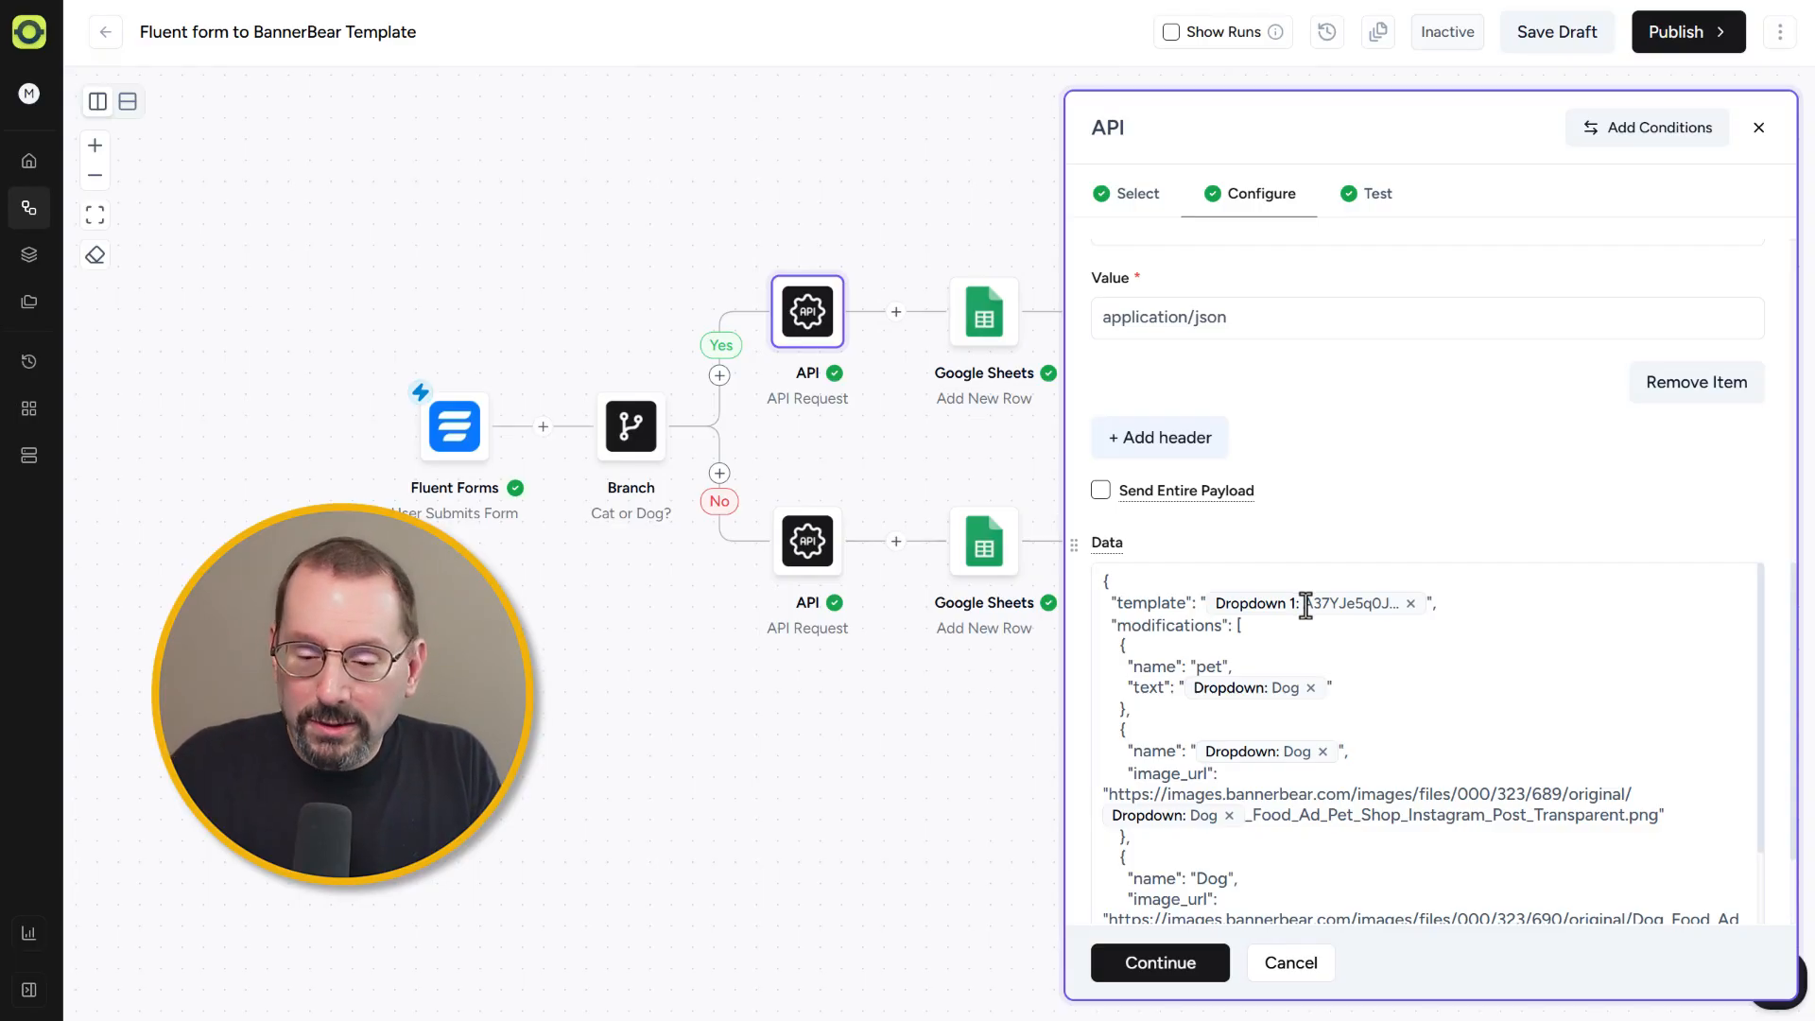
Step: Scroll through the API Request step's JSON data payload with its template and modification entries
{"action": "scroll", "coordinate": [1365, 627], "scroll_direction": "down", "scroll_amount": 1}
{"action": "scroll", "coordinate": [1365, 628], "scroll_direction": "up", "scroll_amount": 1}
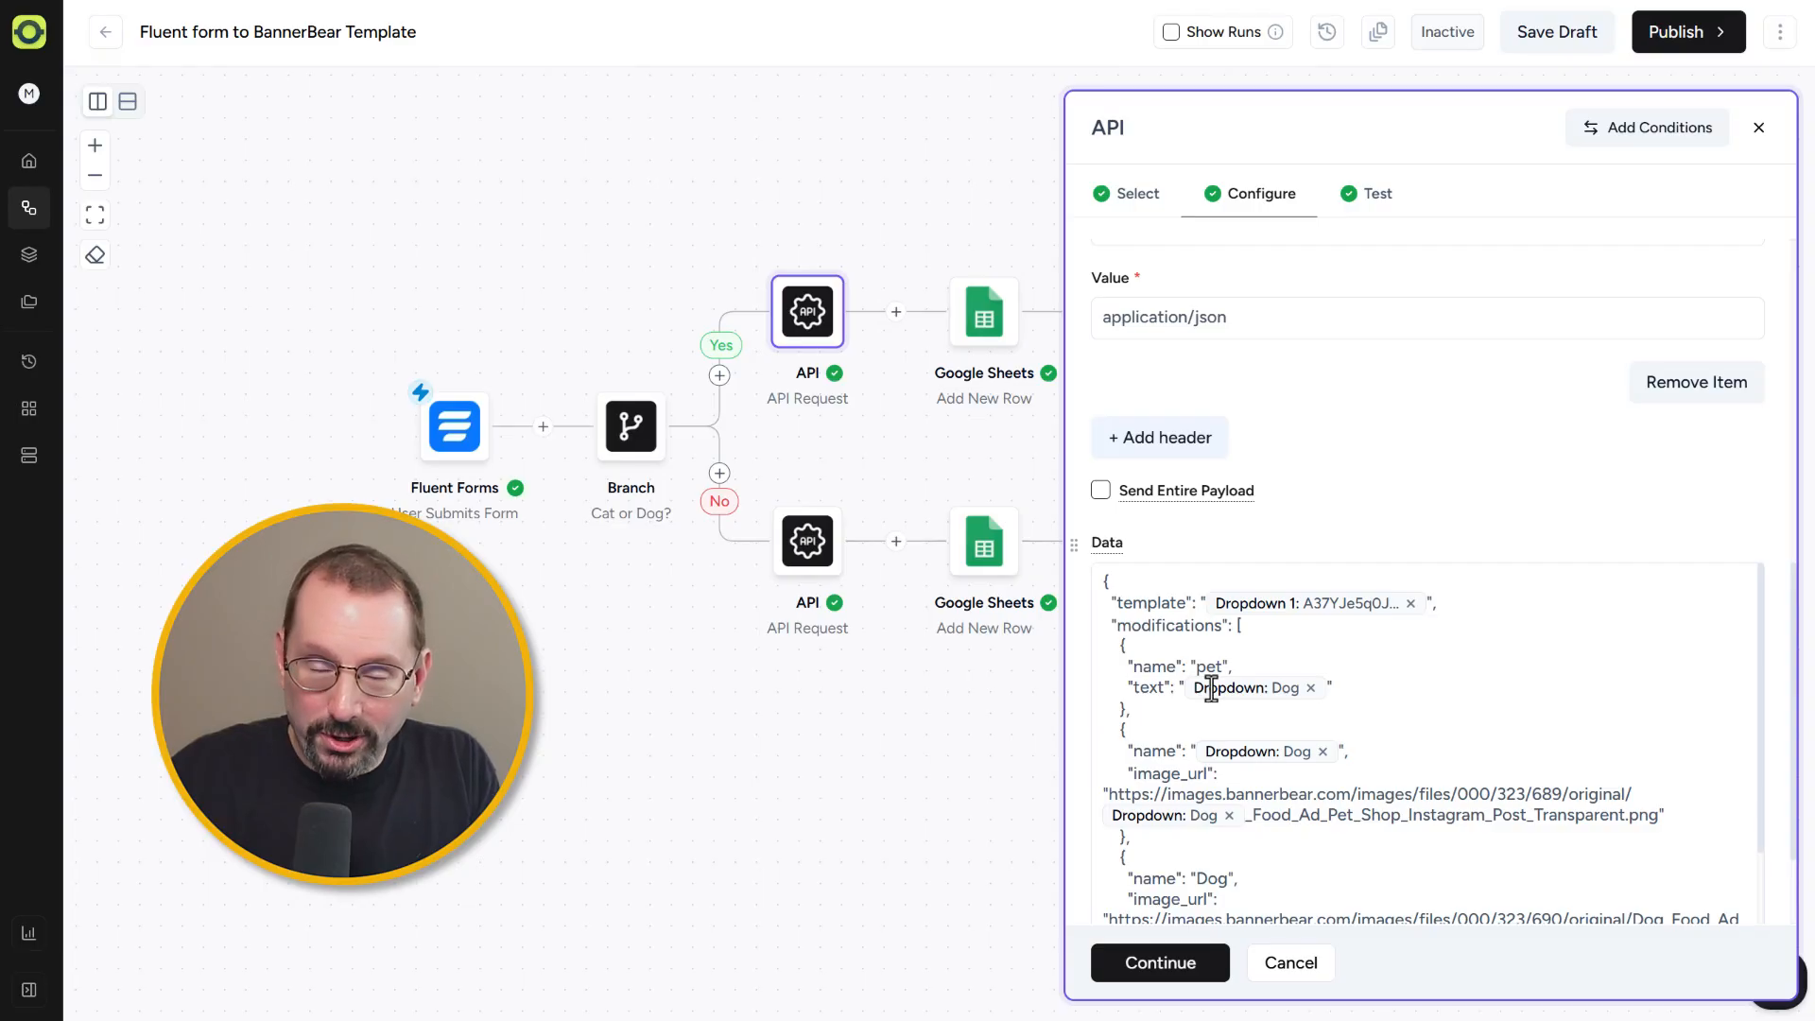
{"action": "scroll", "coordinate": [1210, 687], "scroll_direction": "down", "scroll_amount": 1}
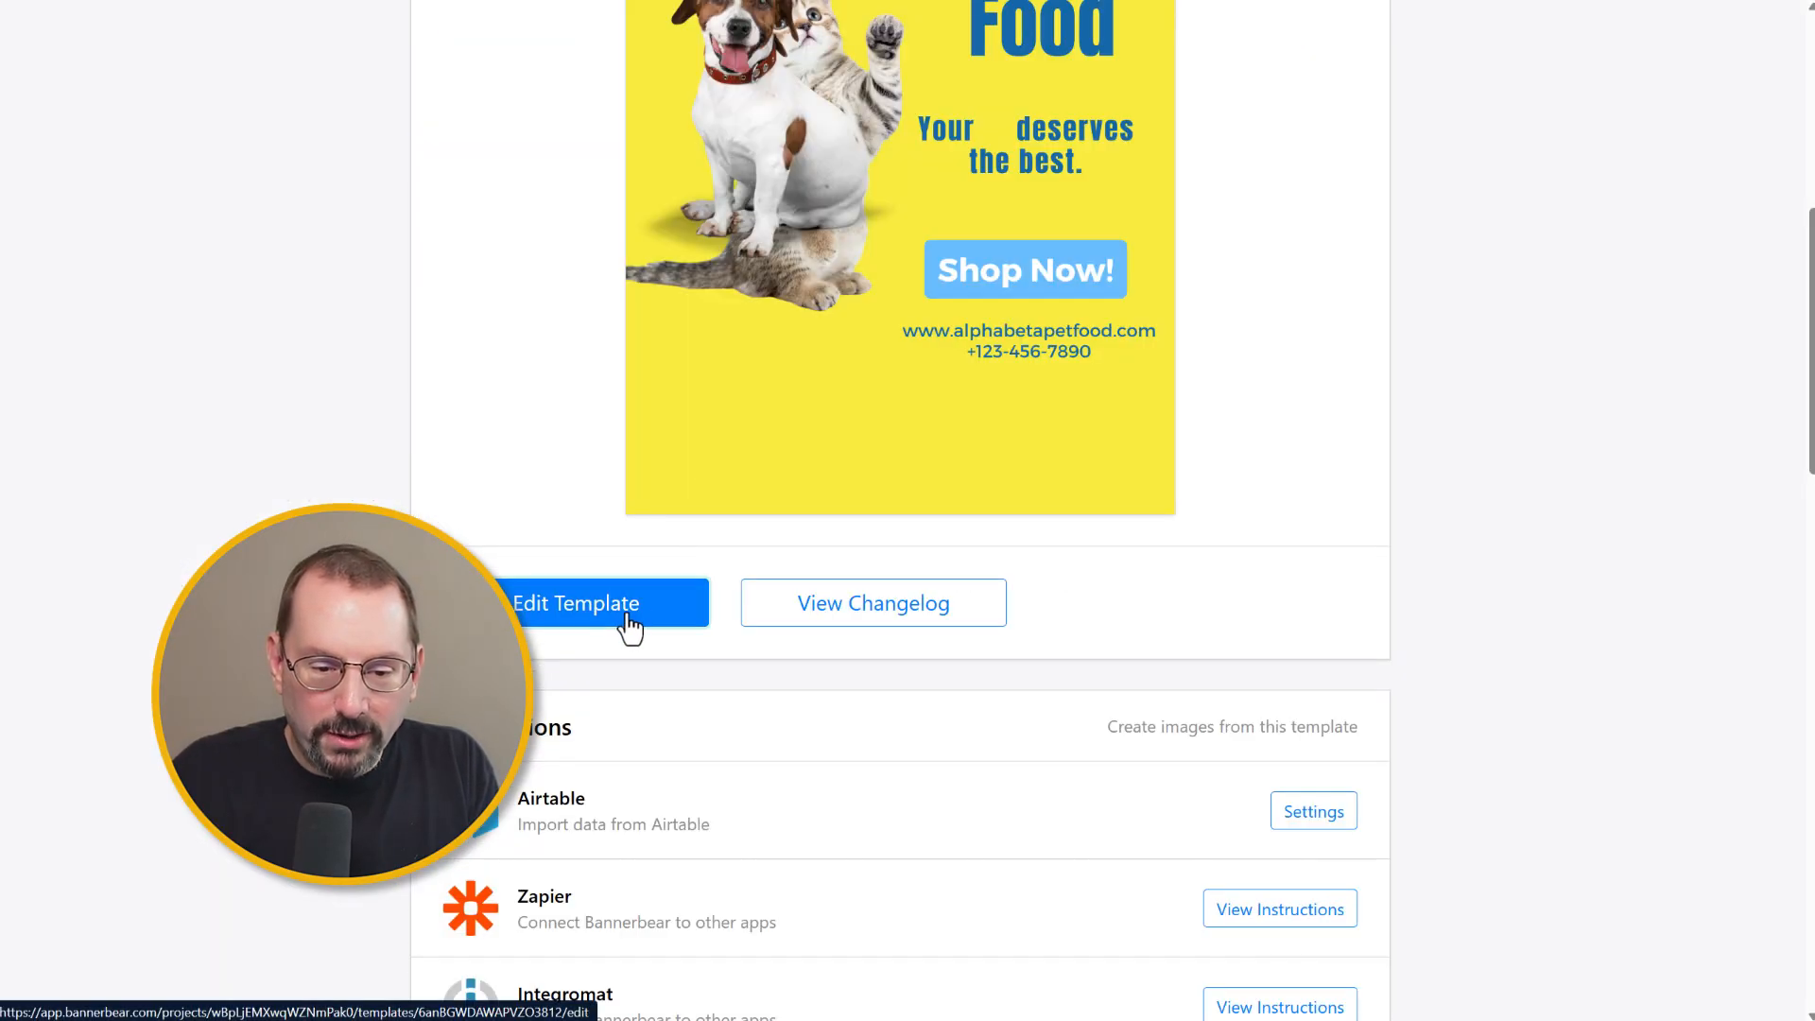
Step: Open the story template in the Bannerbear editor and select the Dog layer to view its properties
{"action": "left_click", "coordinate": [626, 616]}
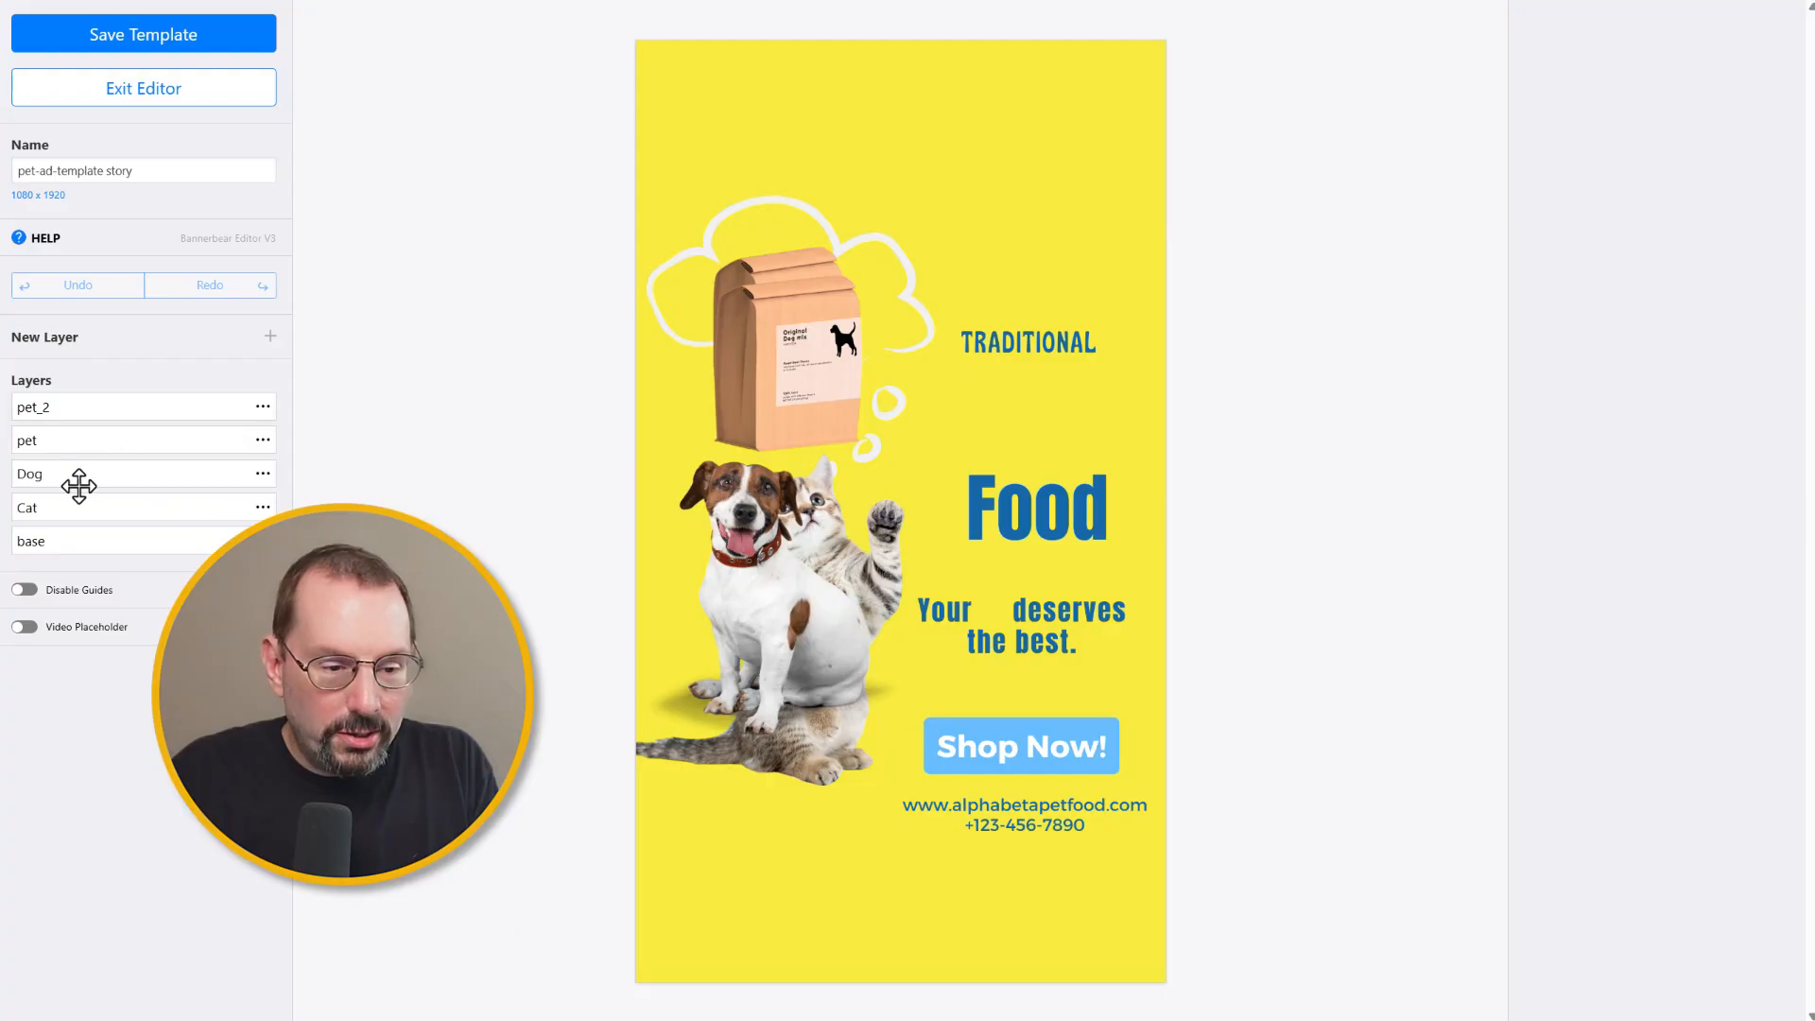
{"action": "left_click", "coordinate": [78, 486]}
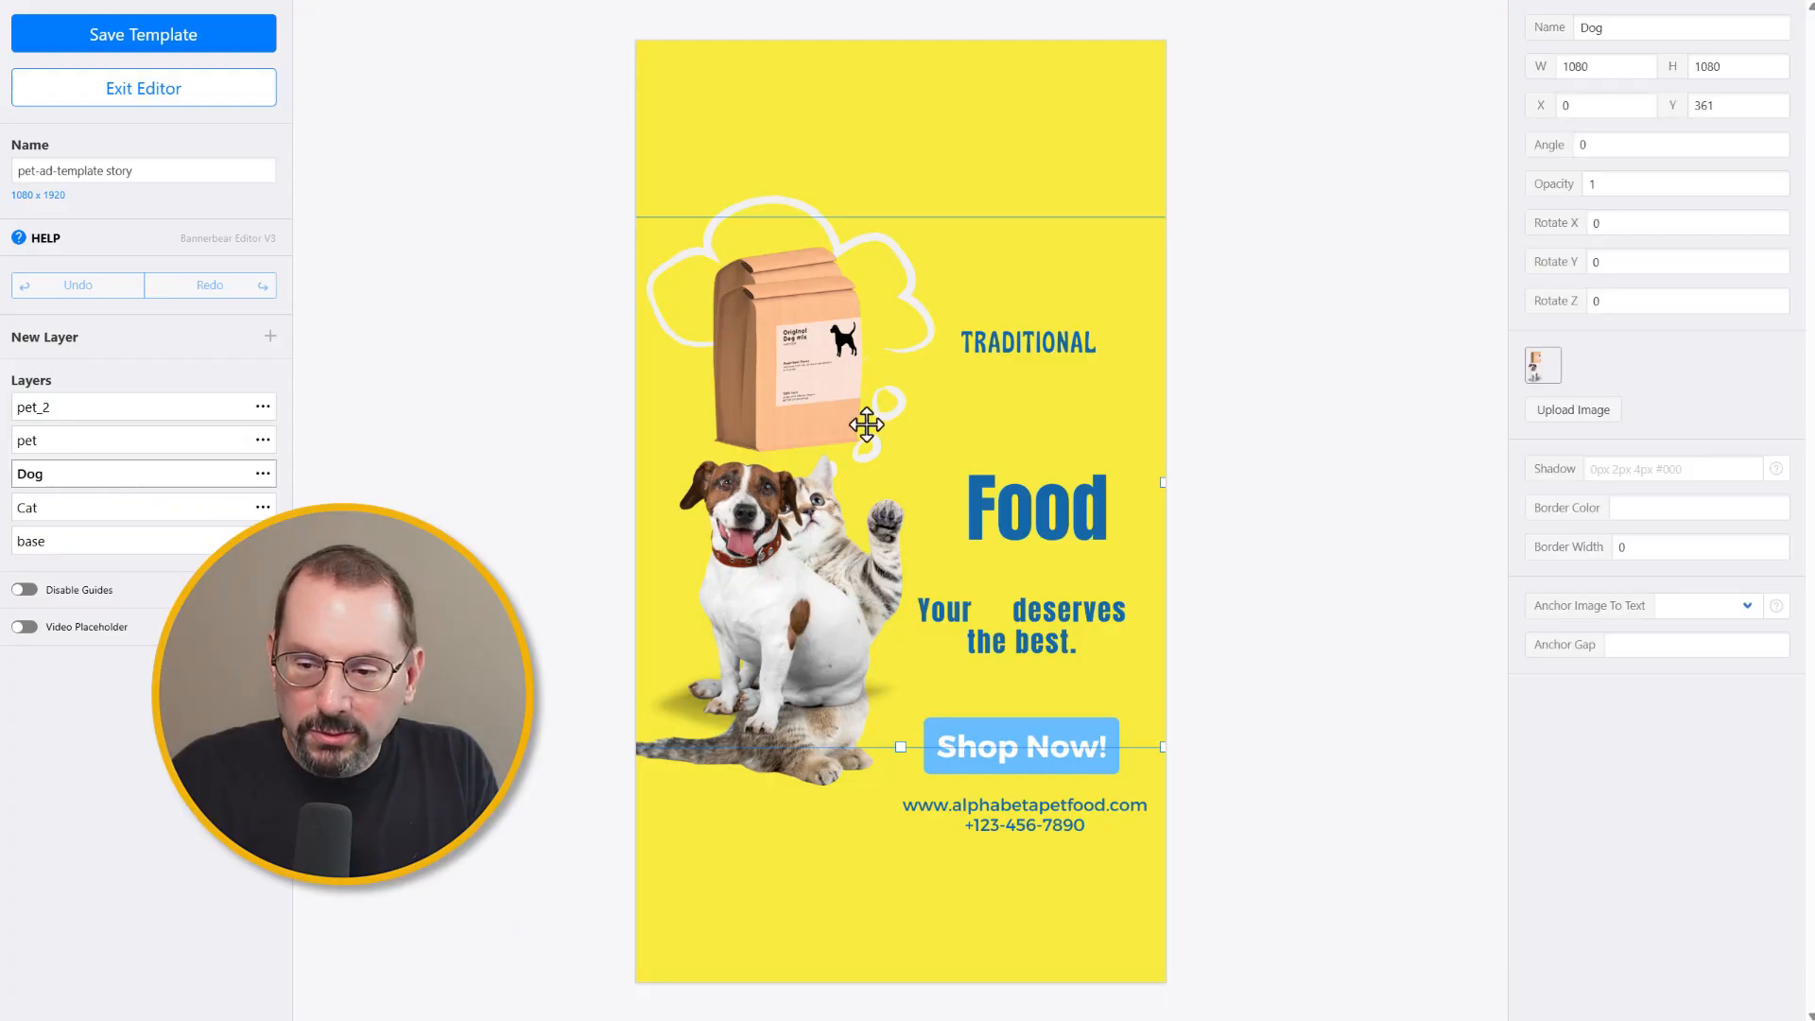
{"action": "right_click", "coordinate": [1536, 359]}
{"action": "left_click", "coordinate": [1663, 382]}
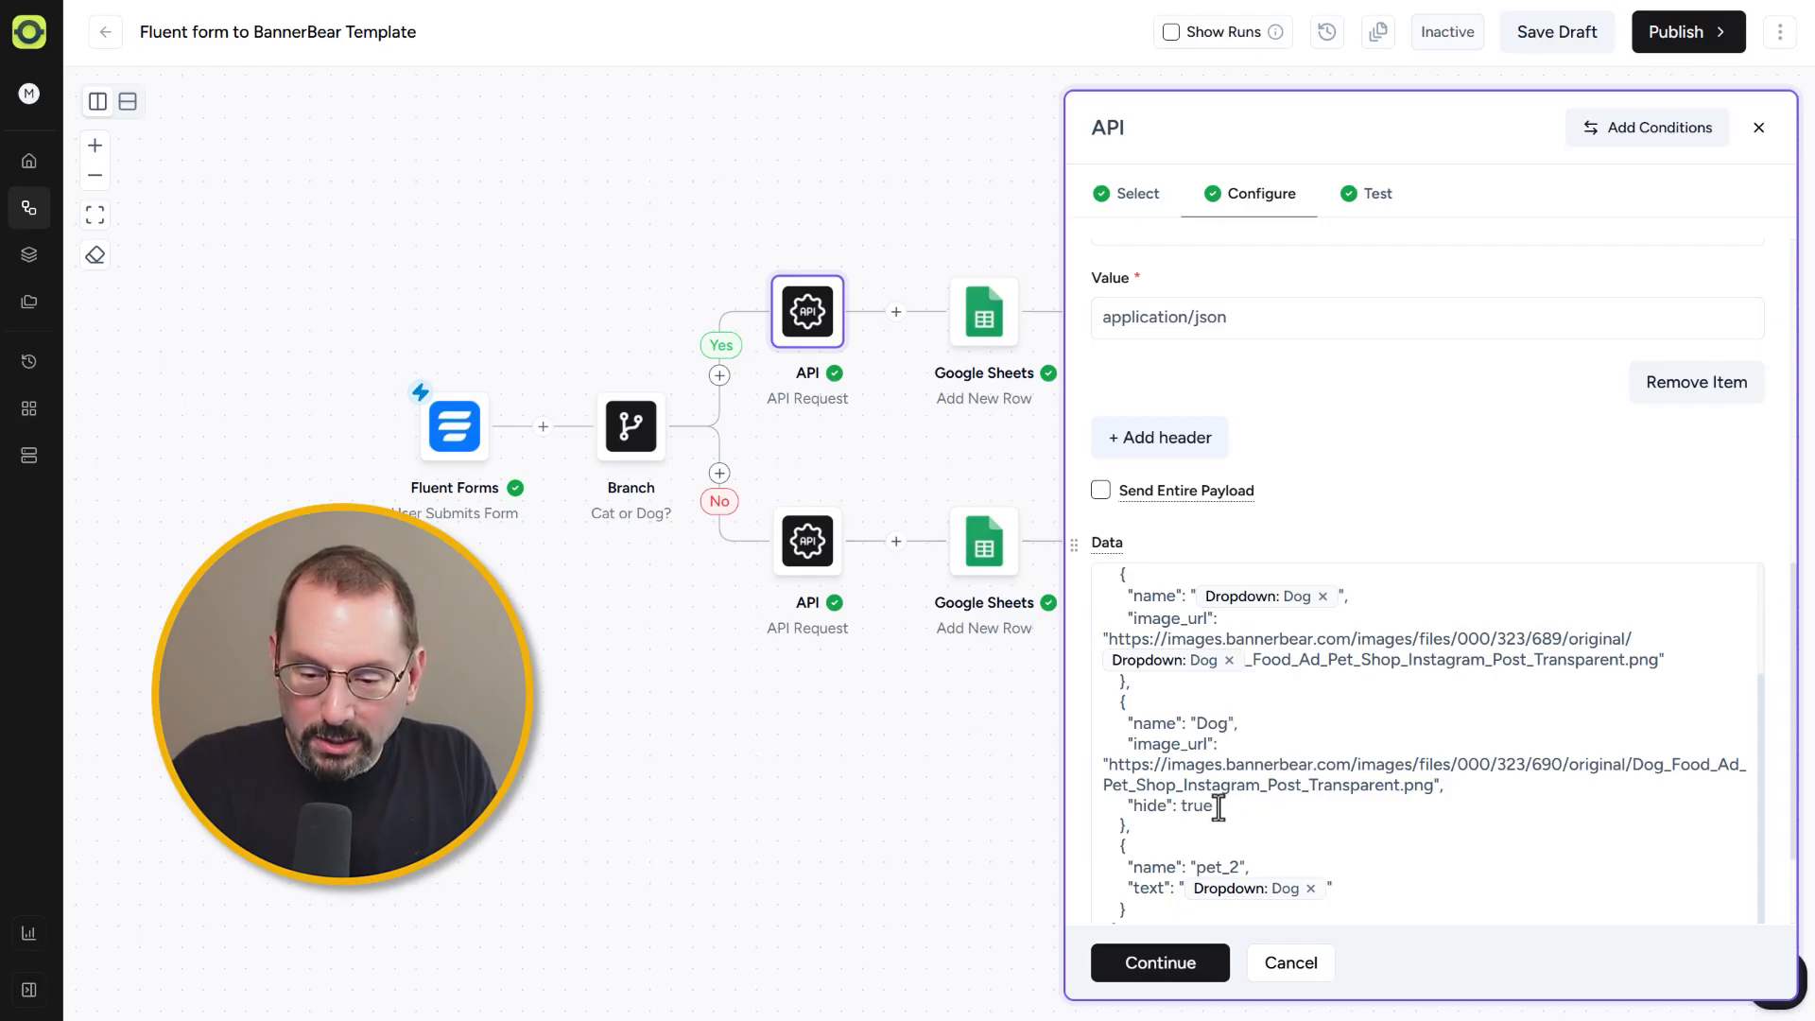
Step: Highlight the Dog modification's "hide": true line in the data payload and continue to the Test tab
{"action": "left_click_drag", "start_coordinate": [1214, 806], "coordinate": [1119, 806]}
{"action": "scroll", "coordinate": [1357, 789], "scroll_direction": "down", "scroll_amount": 2}
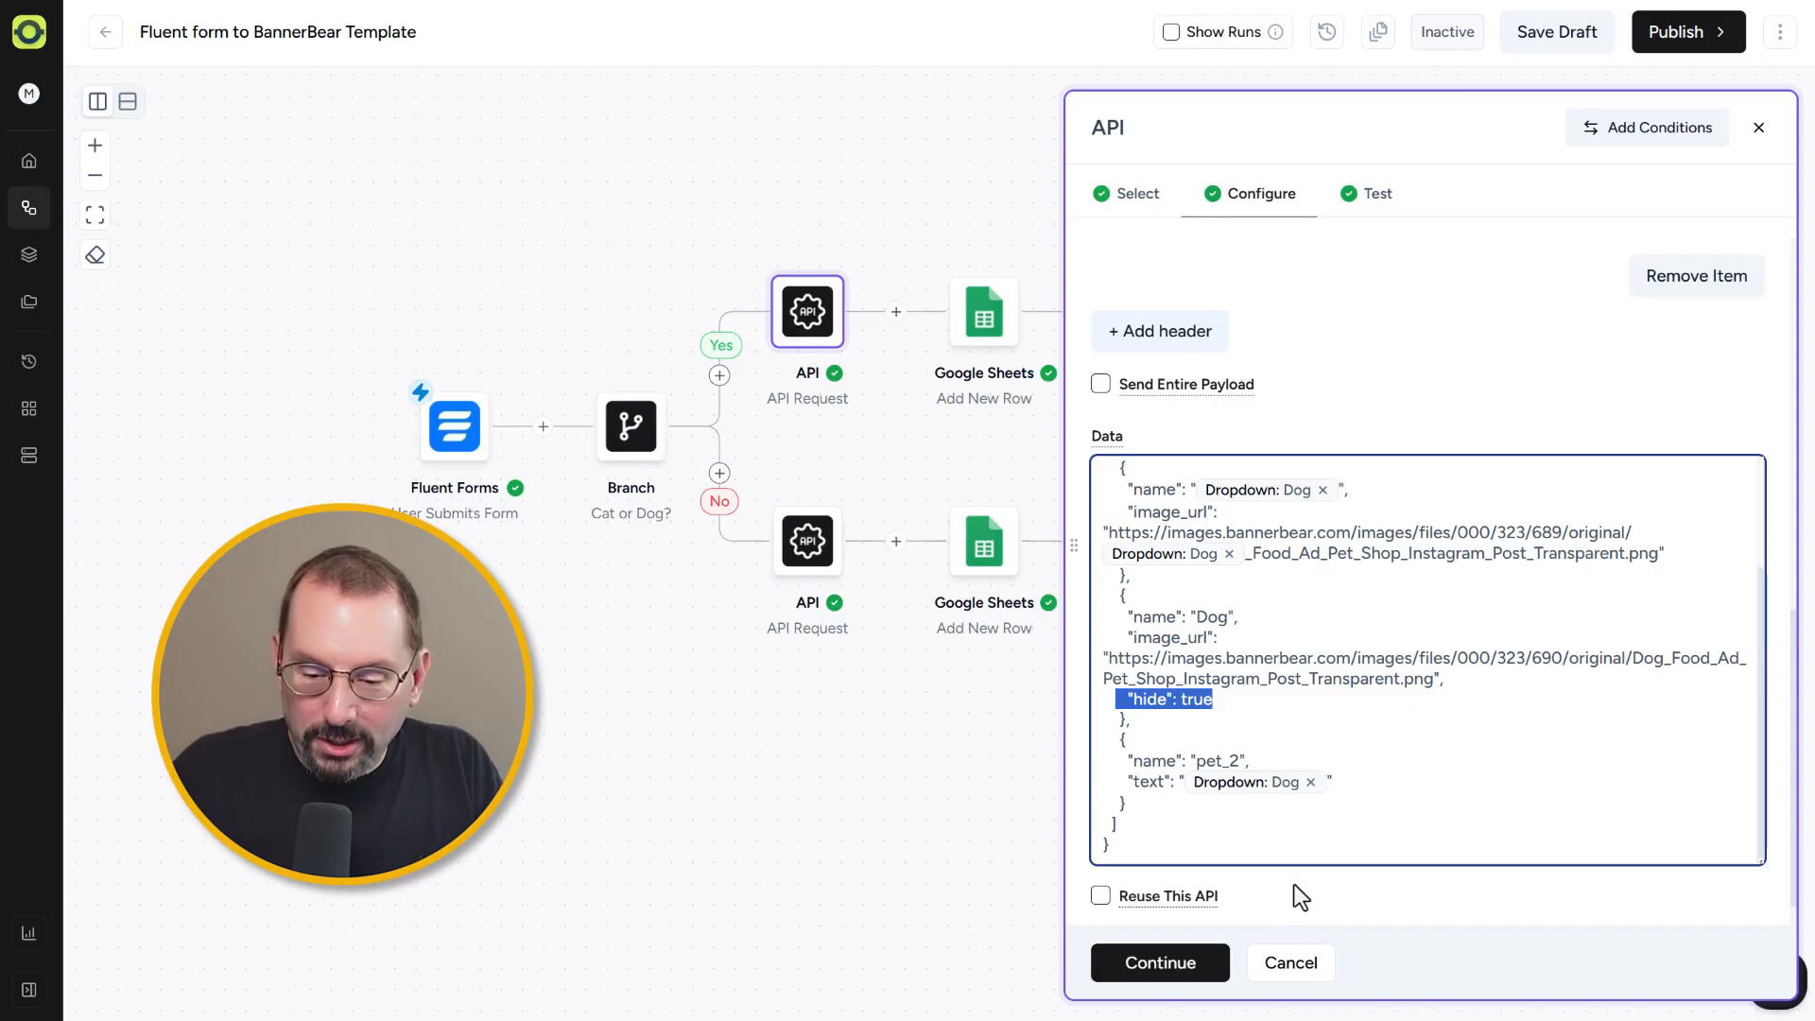
{"action": "left_click", "coordinate": [1172, 973]}
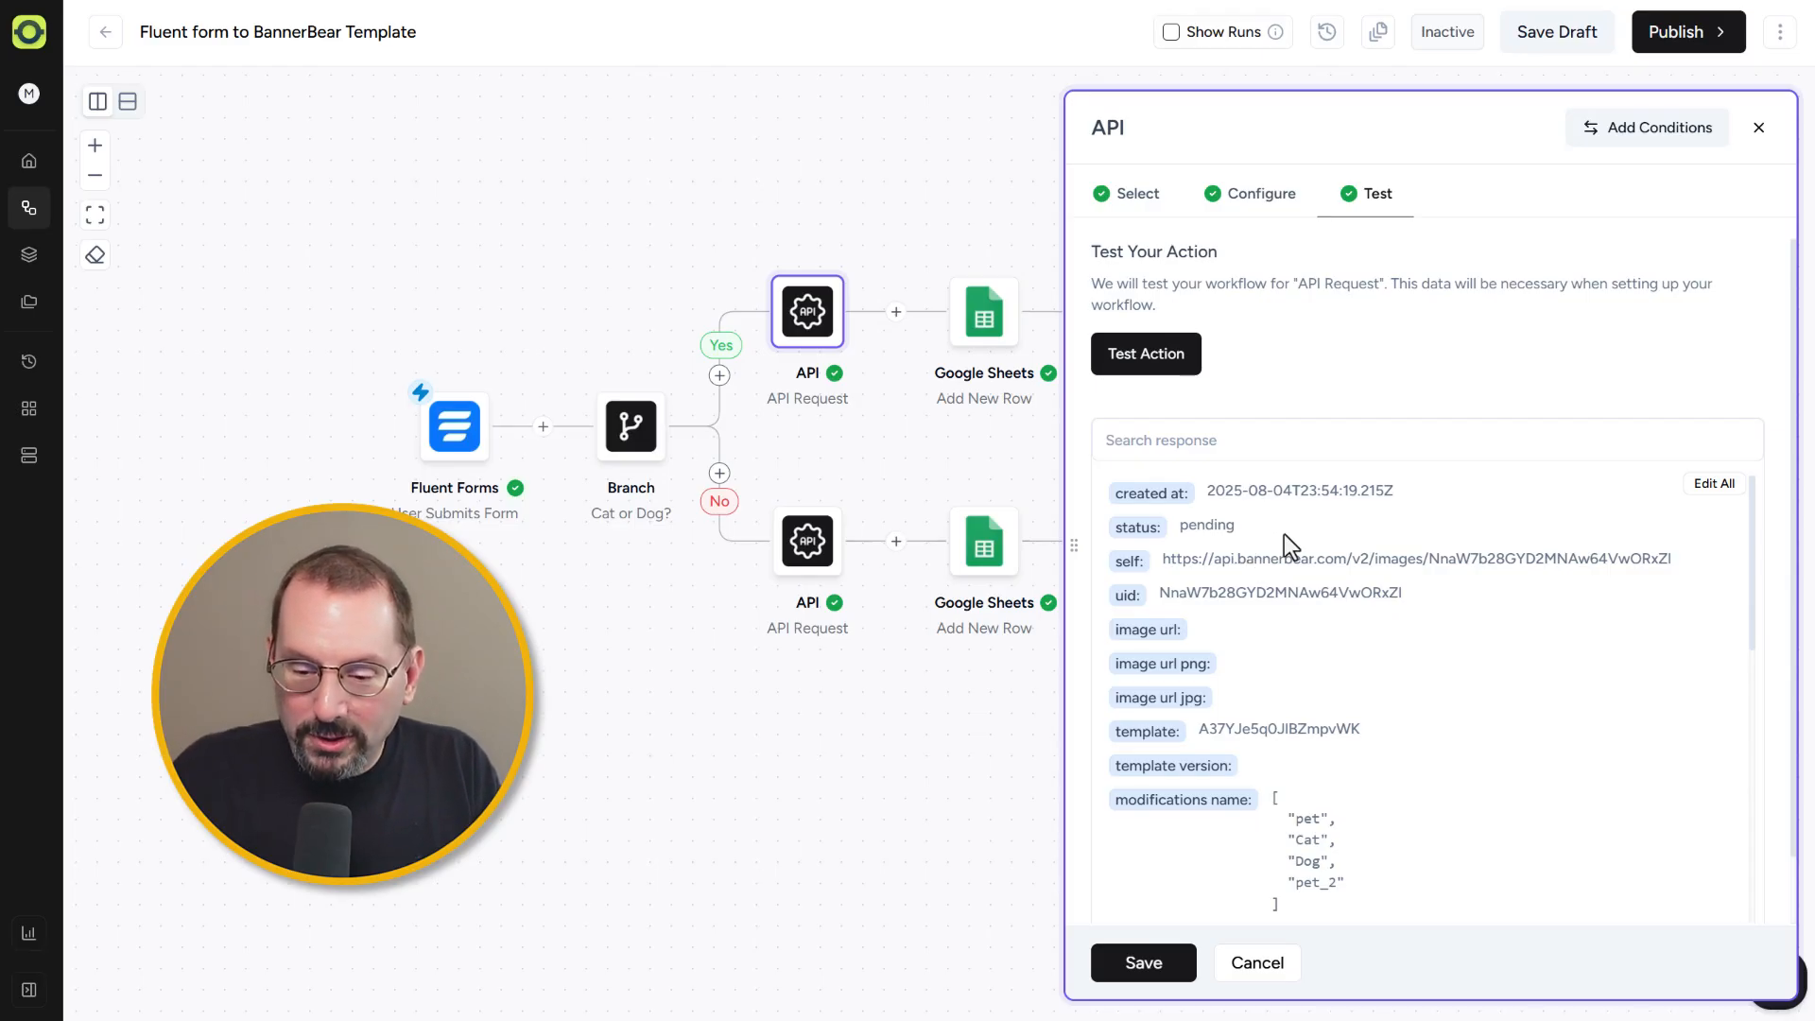
Step: Scroll through the API Request test response fields and save the step
{"action": "scroll", "coordinate": [1284, 535], "scroll_direction": "down", "scroll_amount": 2}
{"action": "scroll", "coordinate": [1374, 716], "scroll_direction": "down", "scroll_amount": 2}
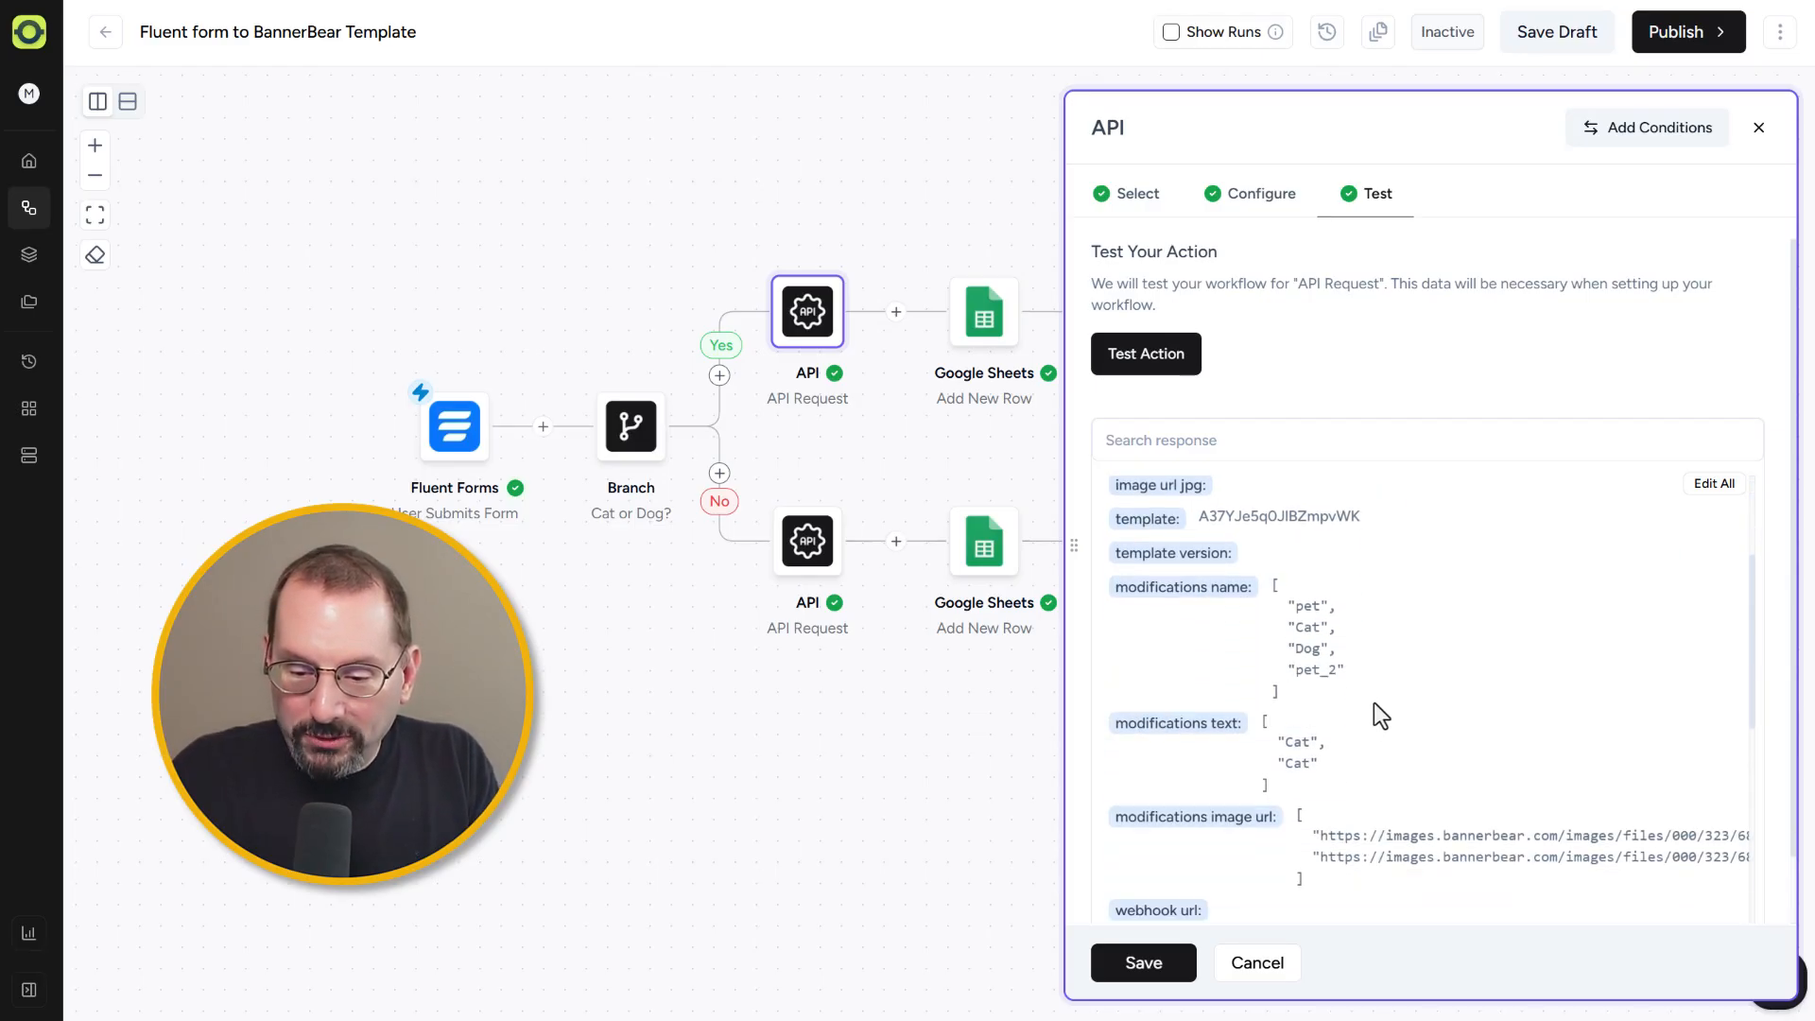
{"action": "scroll", "coordinate": [1337, 685], "scroll_direction": "down", "scroll_amount": 2}
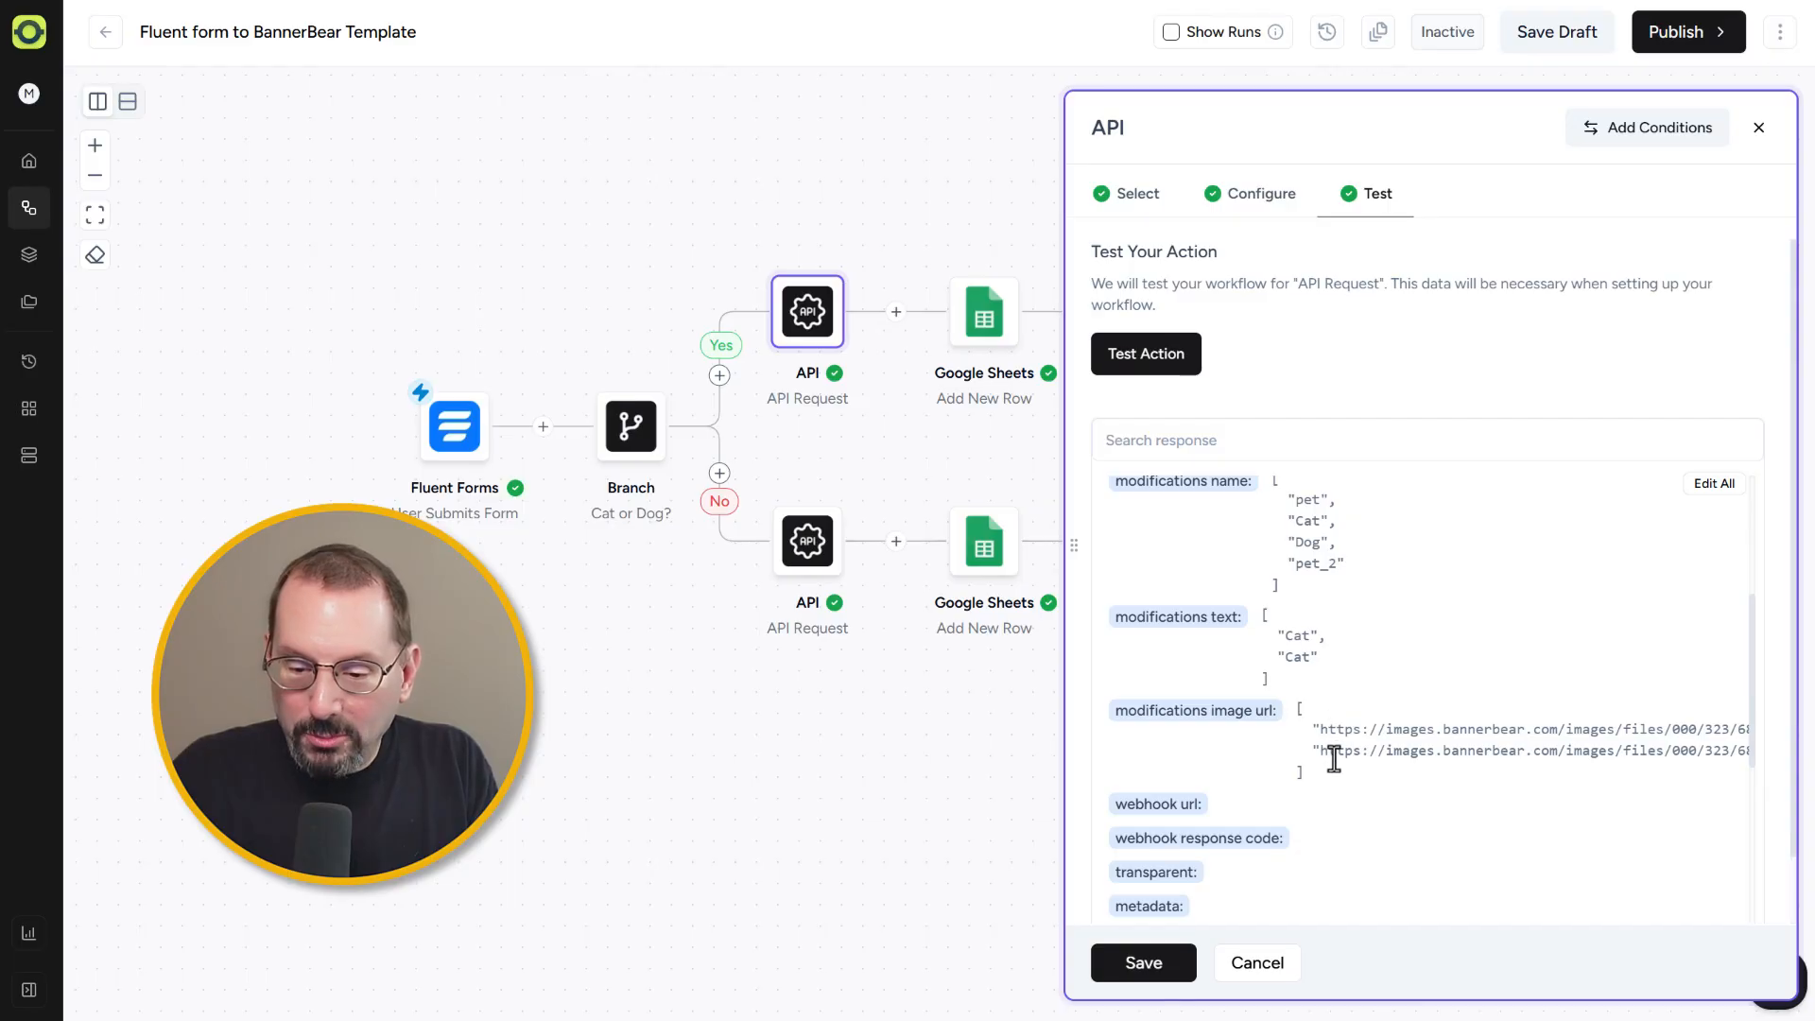
{"action": "scroll", "coordinate": [1337, 753], "scroll_direction": "down", "scroll_amount": 8}
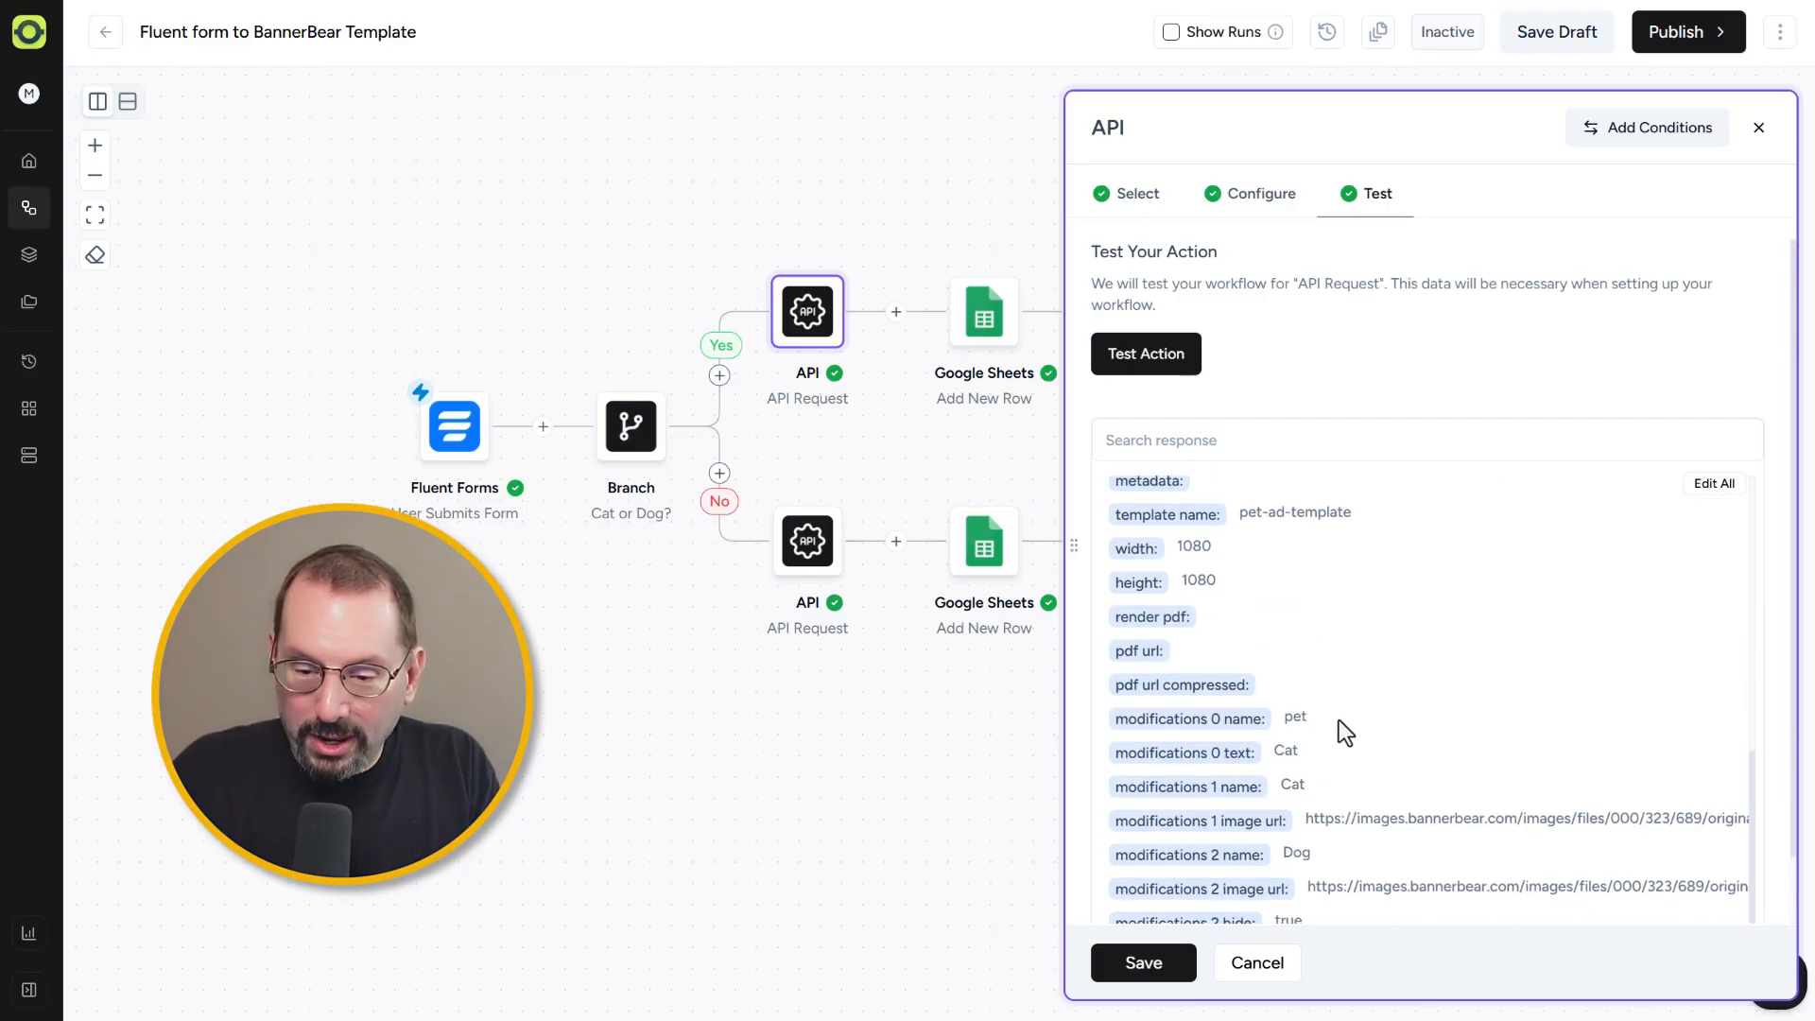
{"action": "scroll", "coordinate": [1331, 665], "scroll_direction": "down", "scroll_amount": 1}
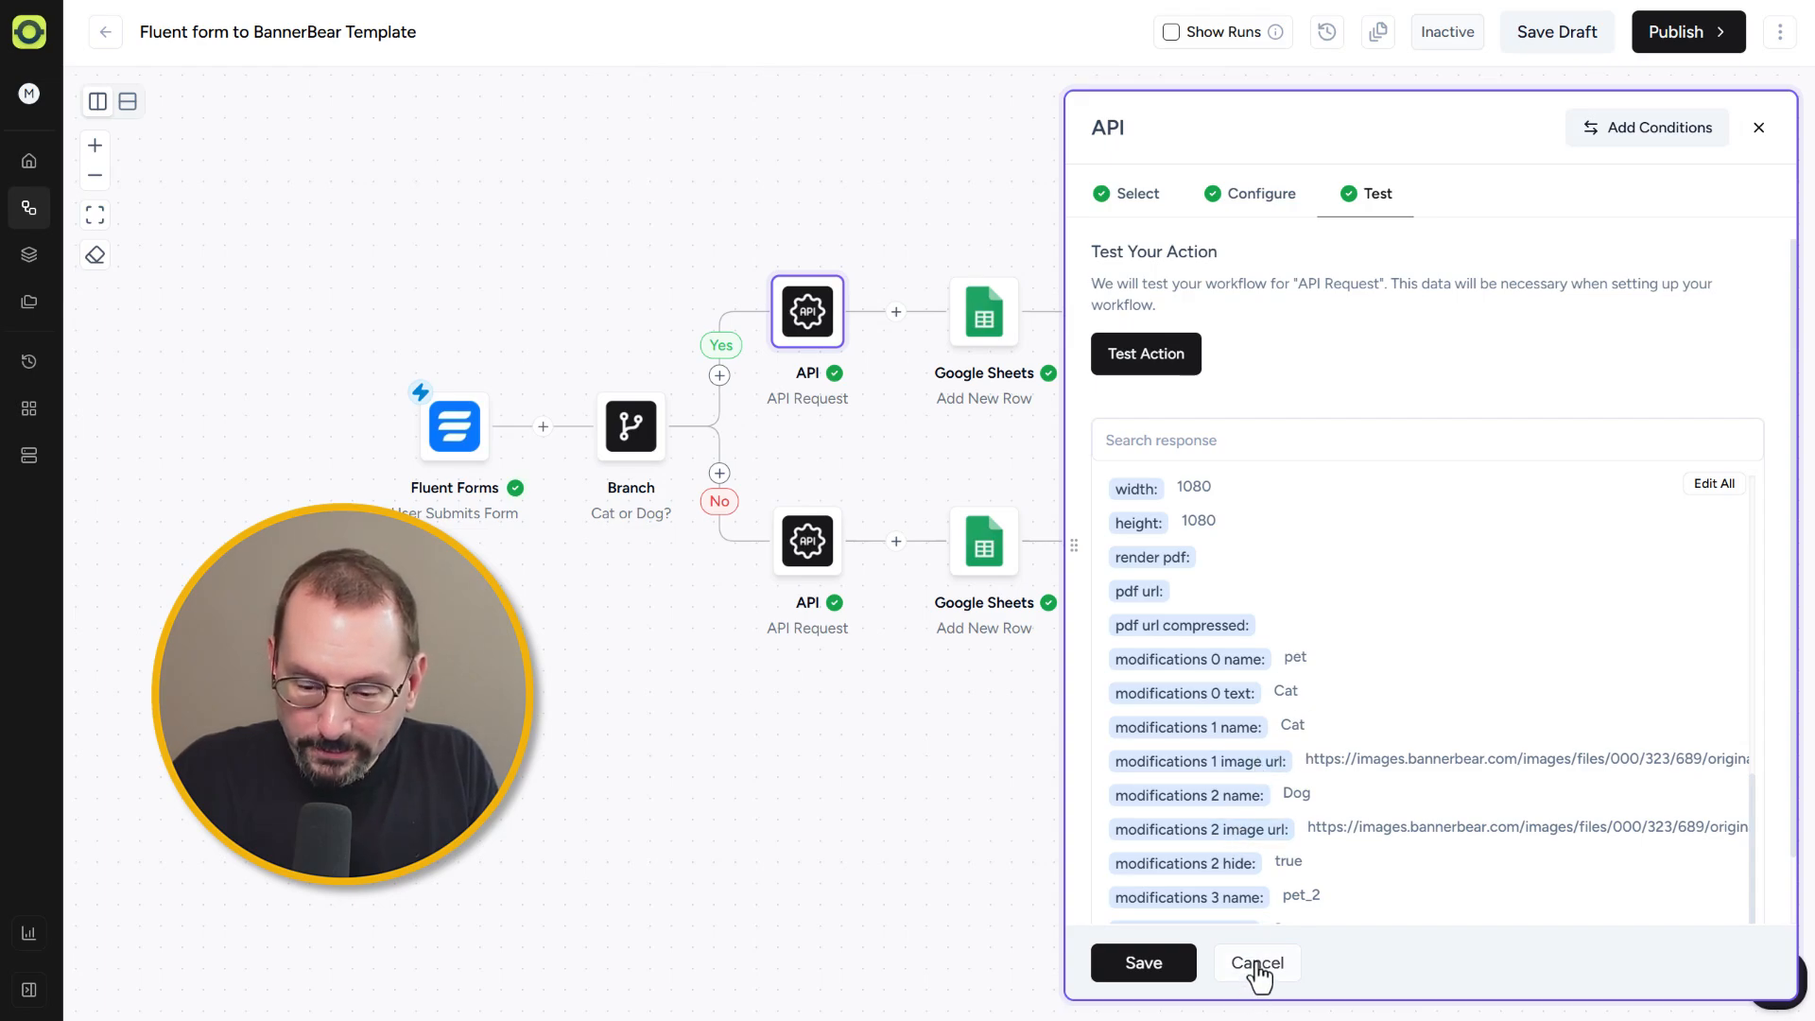
{"action": "left_click", "coordinate": [1144, 963]}
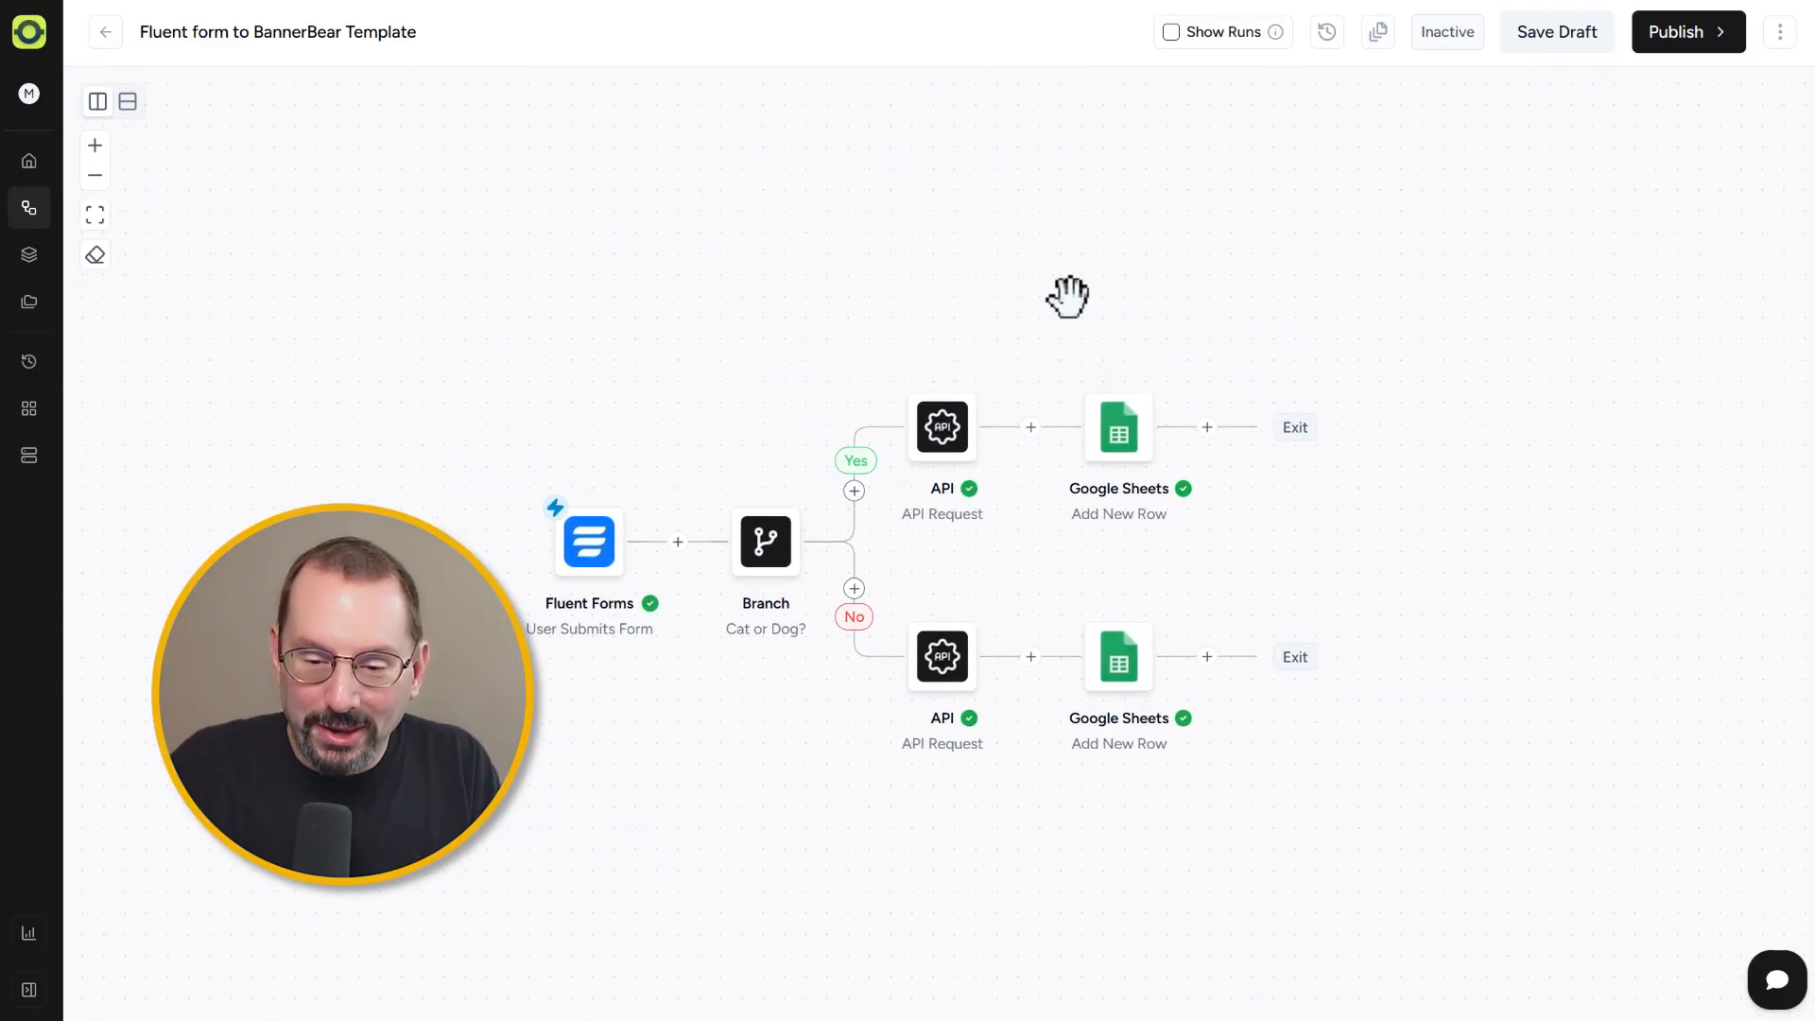
Step: Open the Pet Ad Generator Form Data spreadsheet and select the first submission's name cell
{"action": "left_click_drag", "start_coordinate": [1138, 337], "coordinate": [993, 312]}
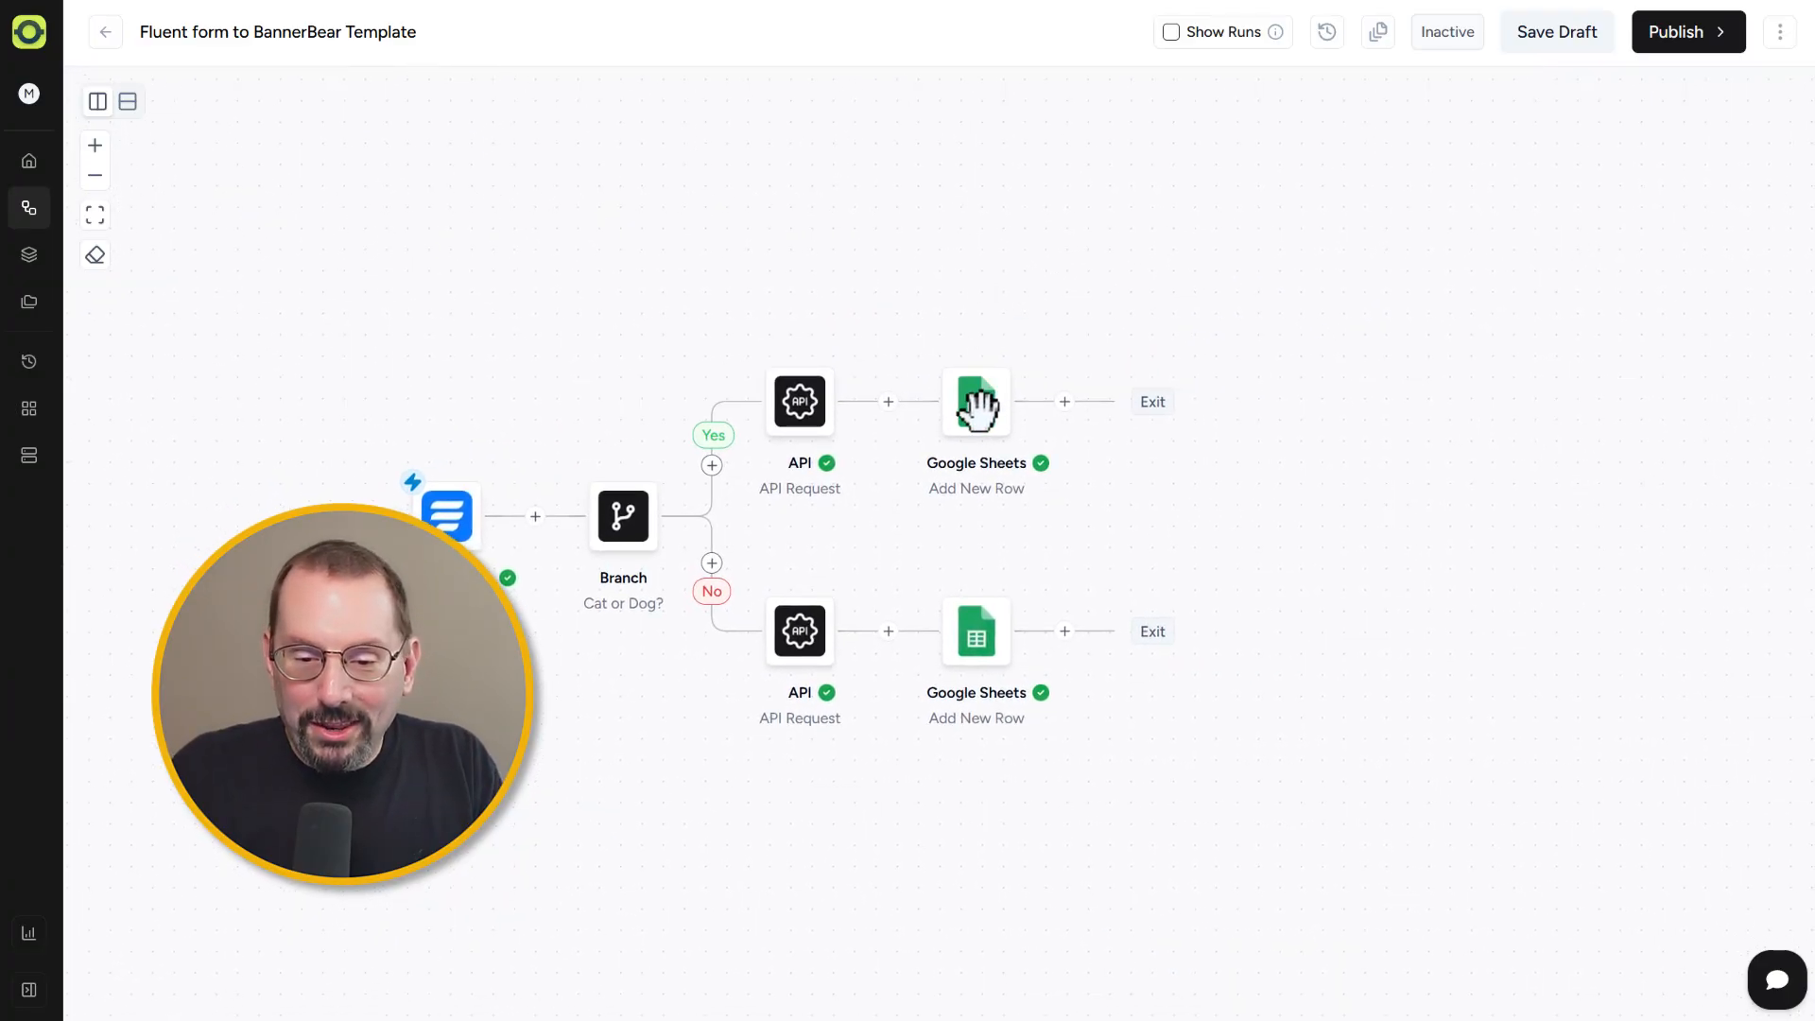
{"action": "mouse_move", "coordinate": [973, 400]}
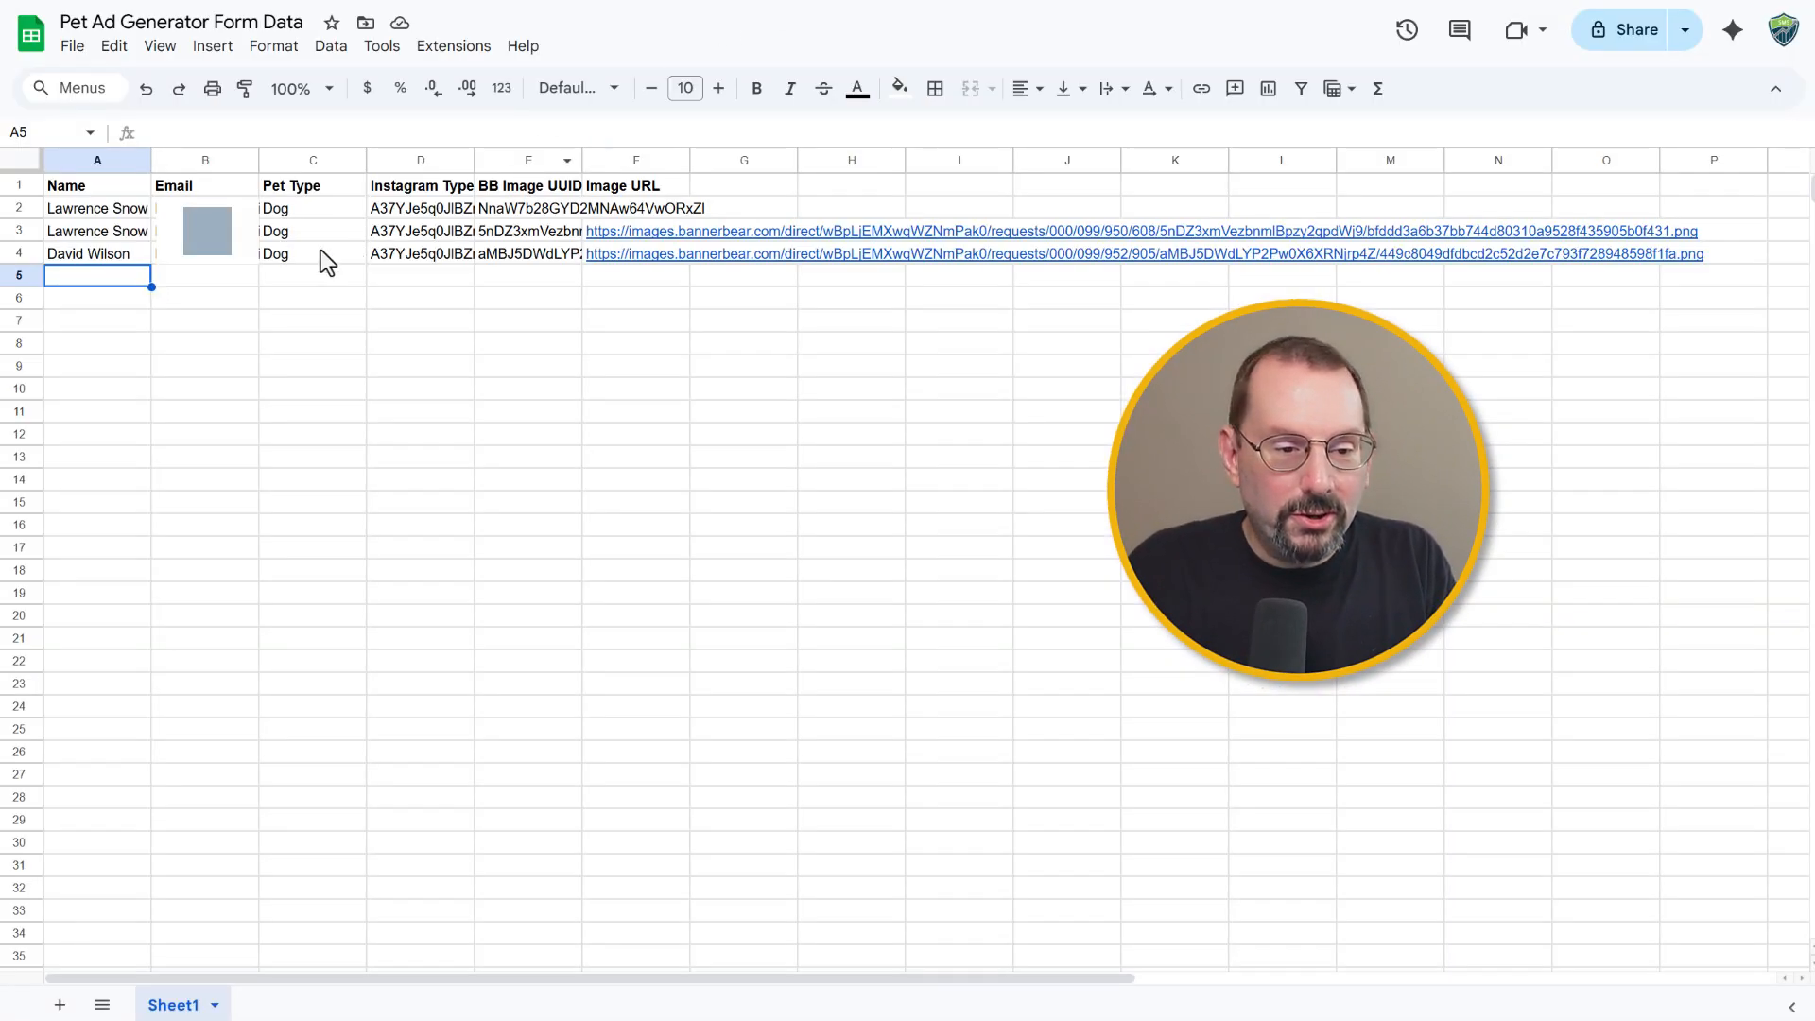
{"action": "left_click", "coordinate": [102, 214]}
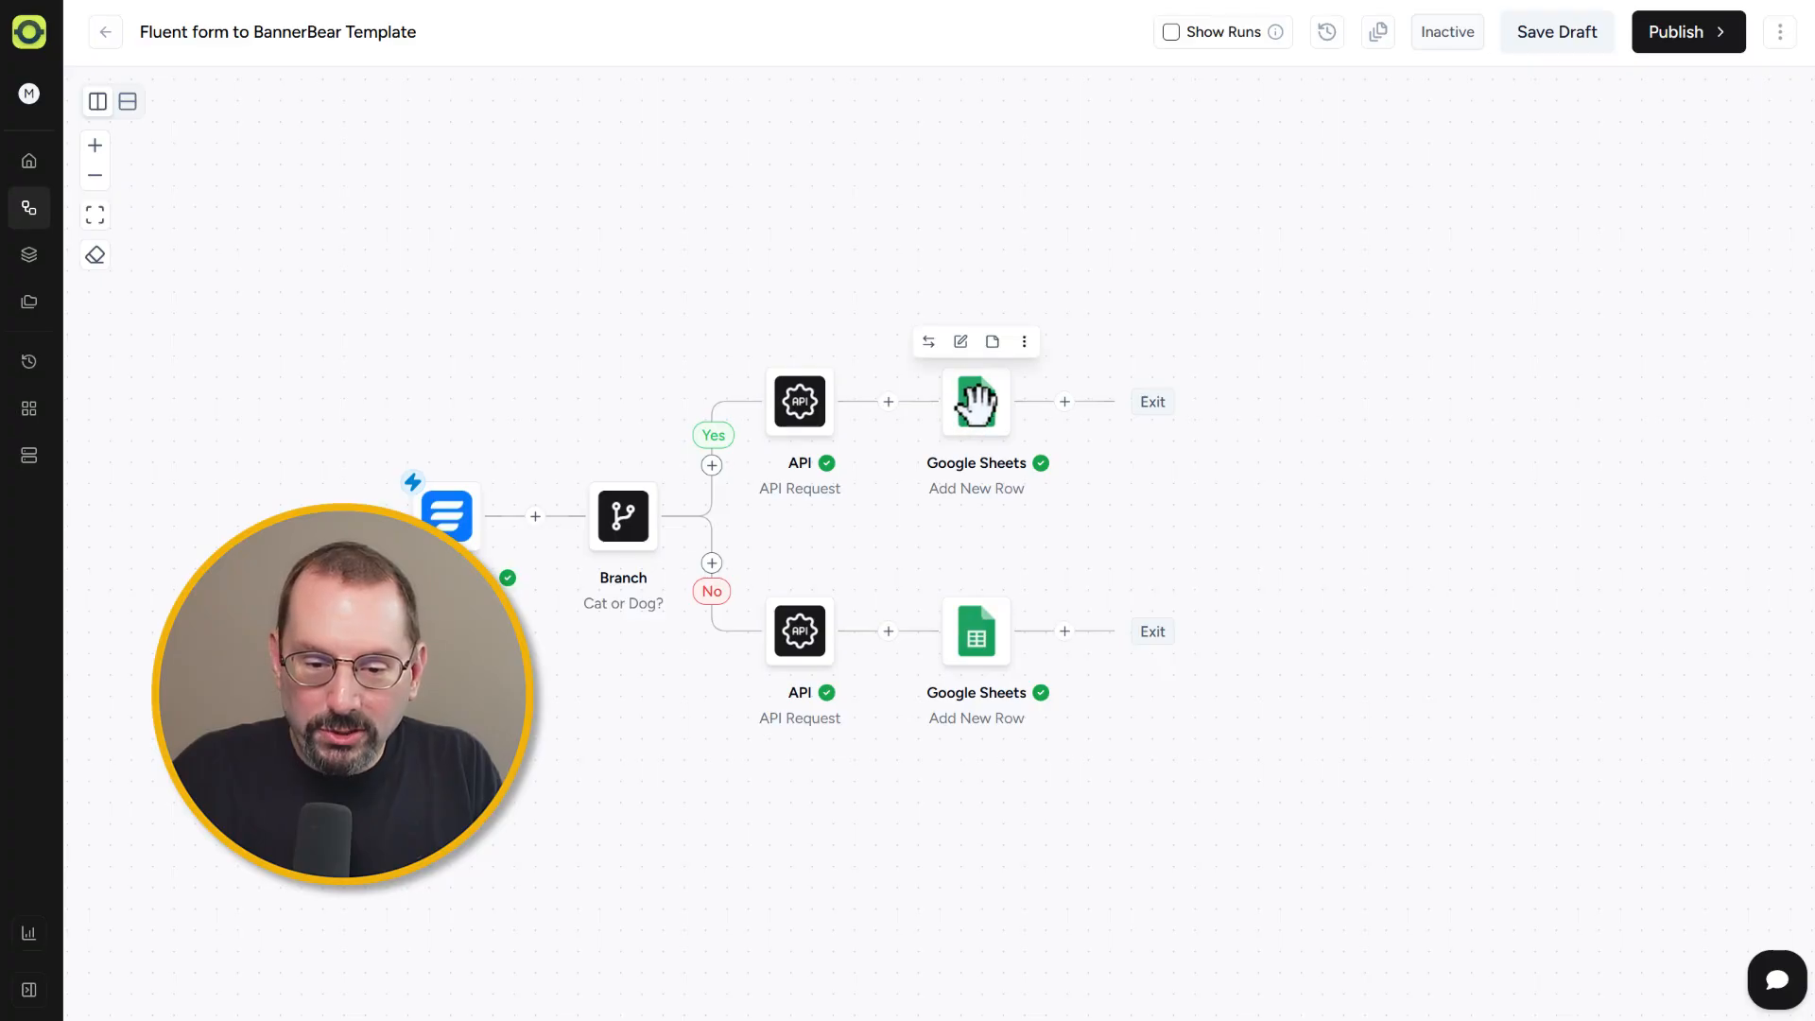
Step: Open the Yes branch Google Sheets step, select its BB Image UUID field mapping, and close the panel
{"action": "left_click", "coordinate": [976, 404]}
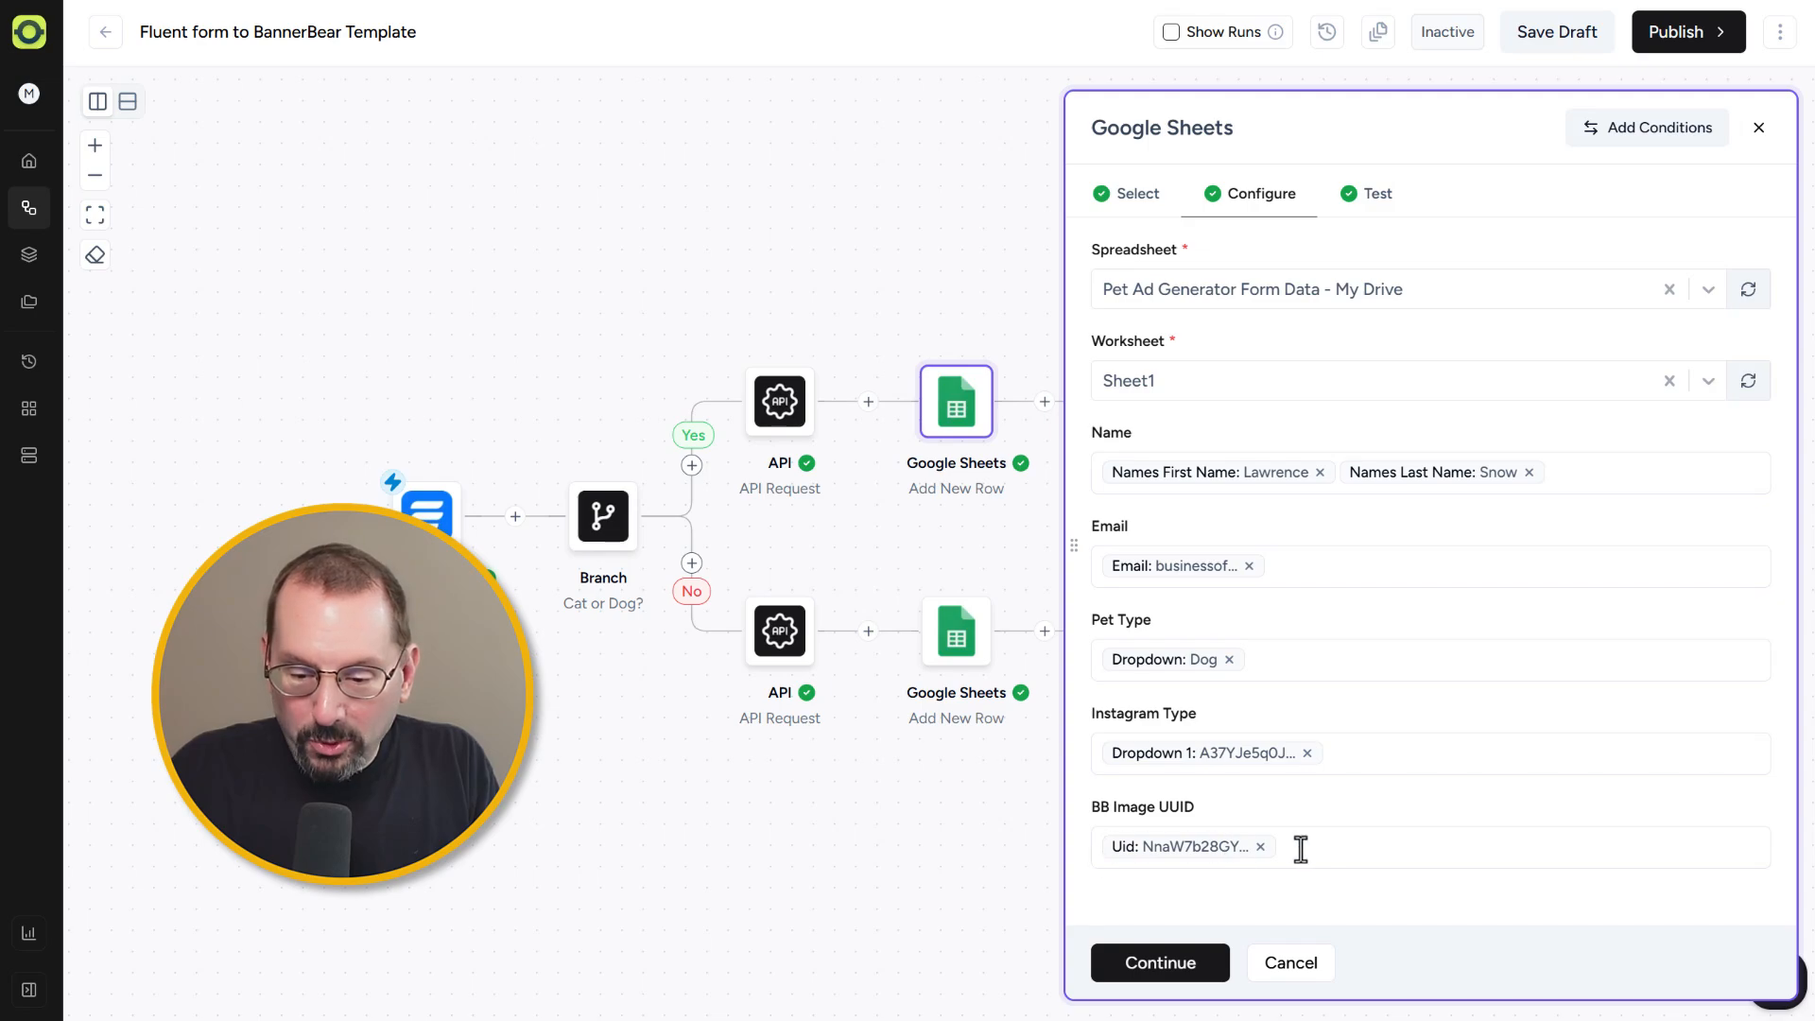
{"action": "left_click", "coordinate": [1330, 844]}
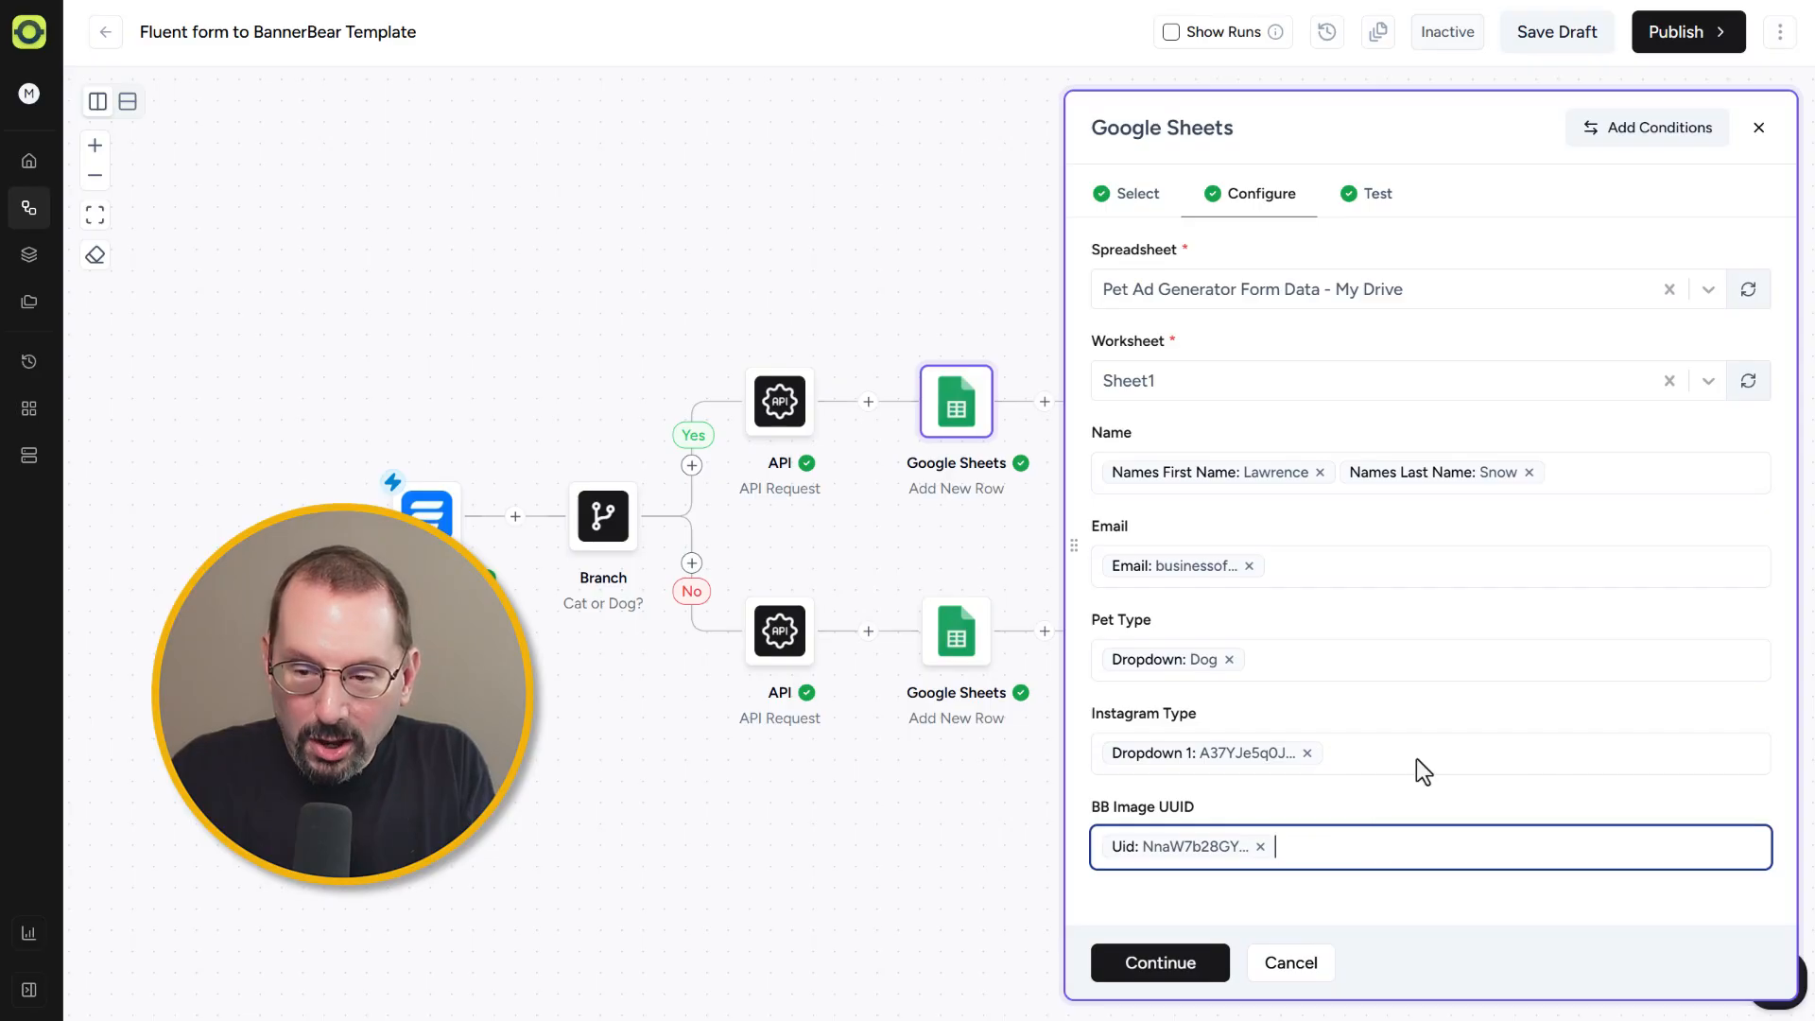
{"action": "left_click", "coordinate": [1753, 118]}
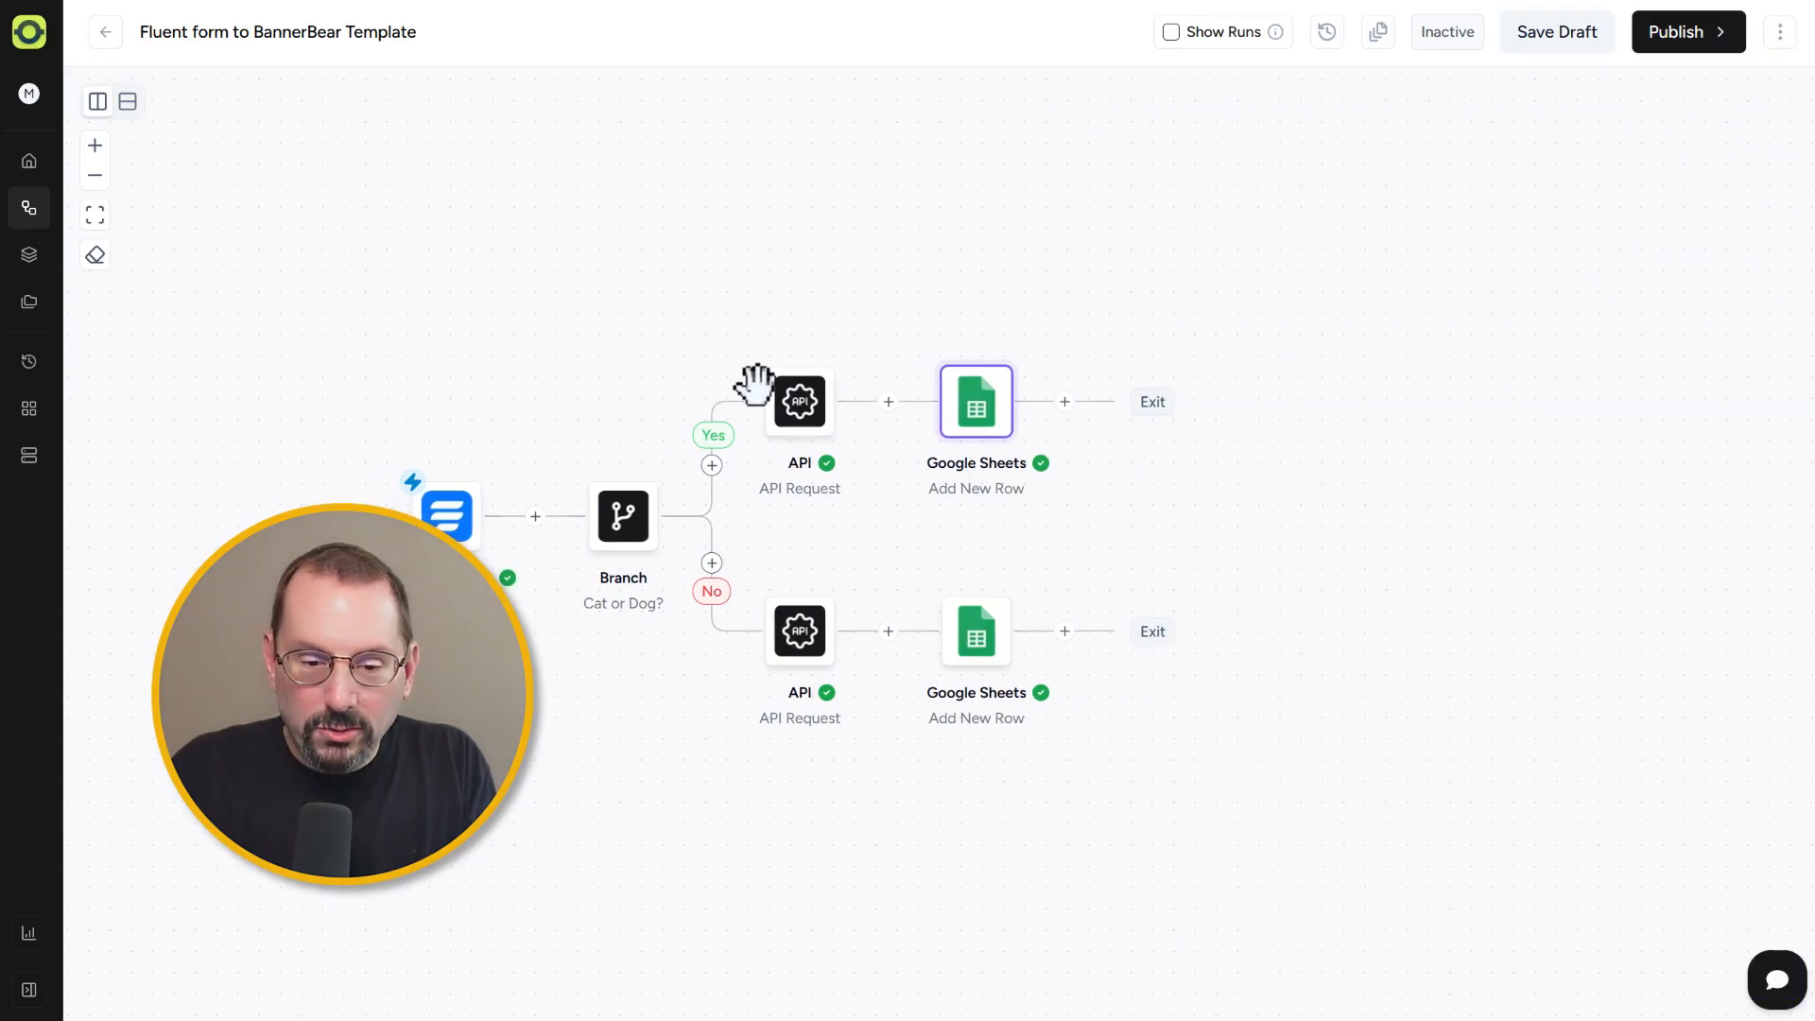
Step: Open the API Request step's Test tab, highlight the response uid value, and close the panel
{"action": "left_click", "coordinate": [803, 397]}
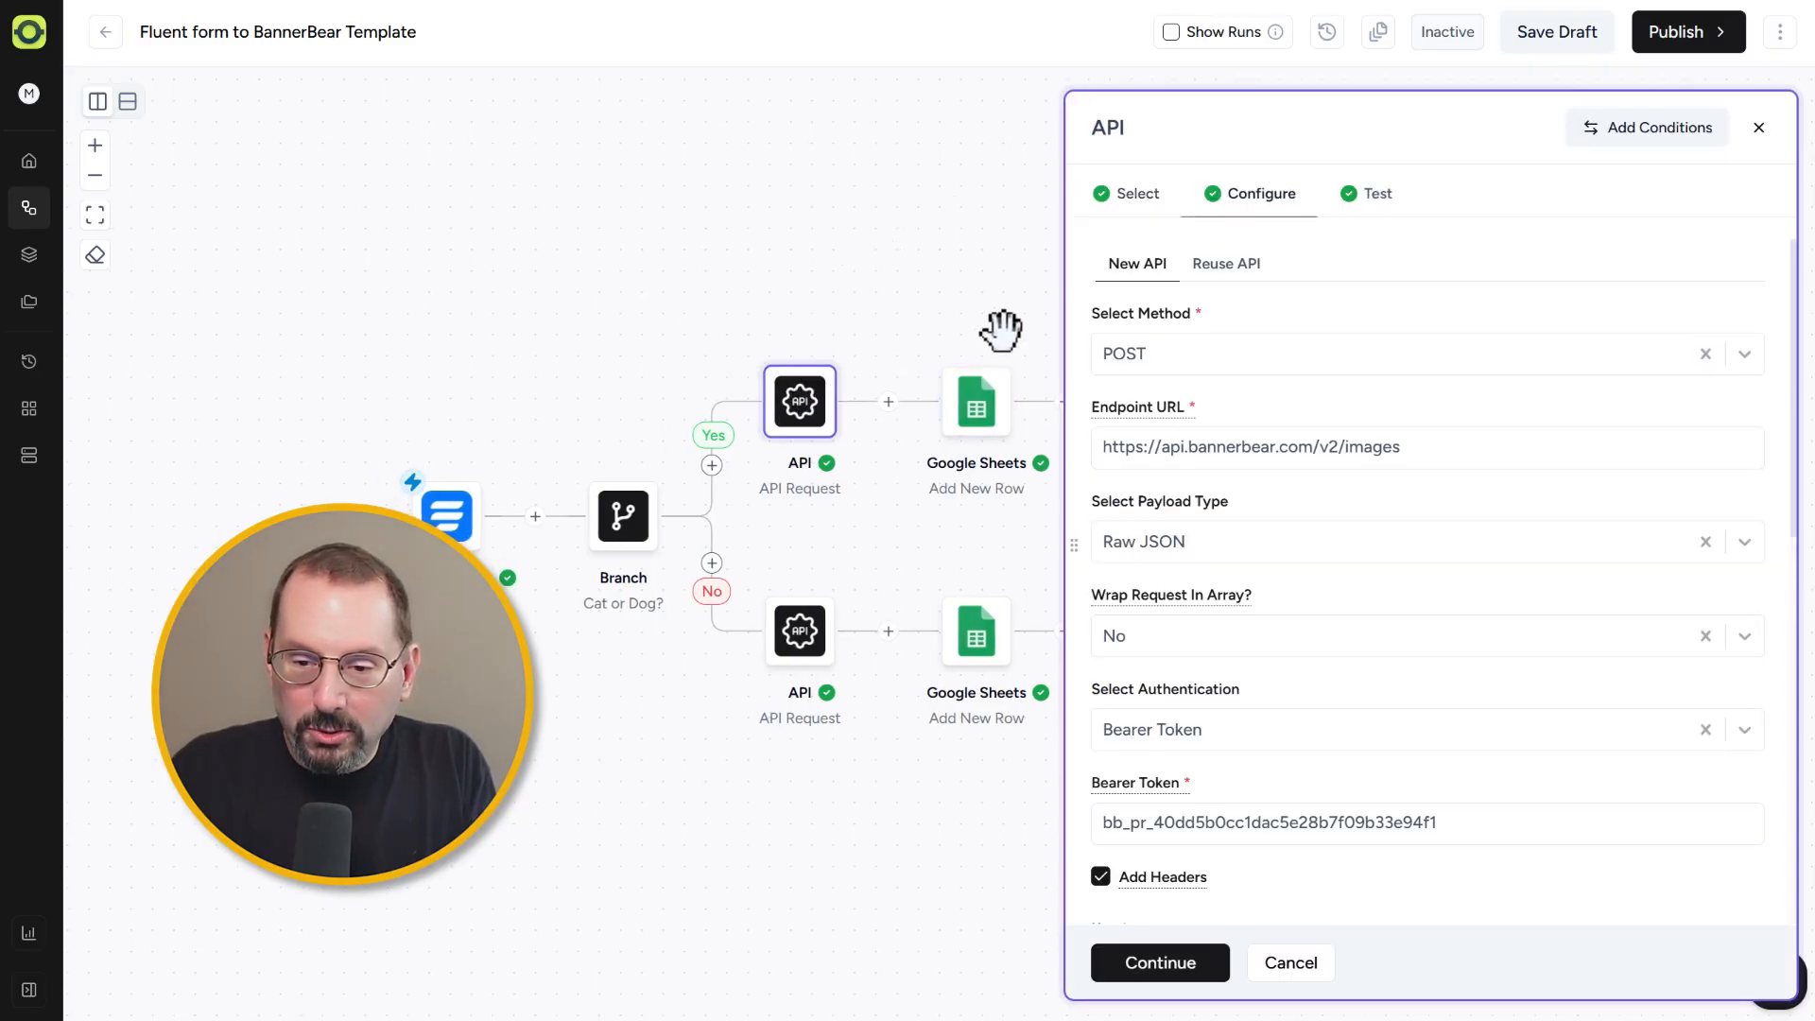
{"action": "left_click", "coordinate": [1378, 195]}
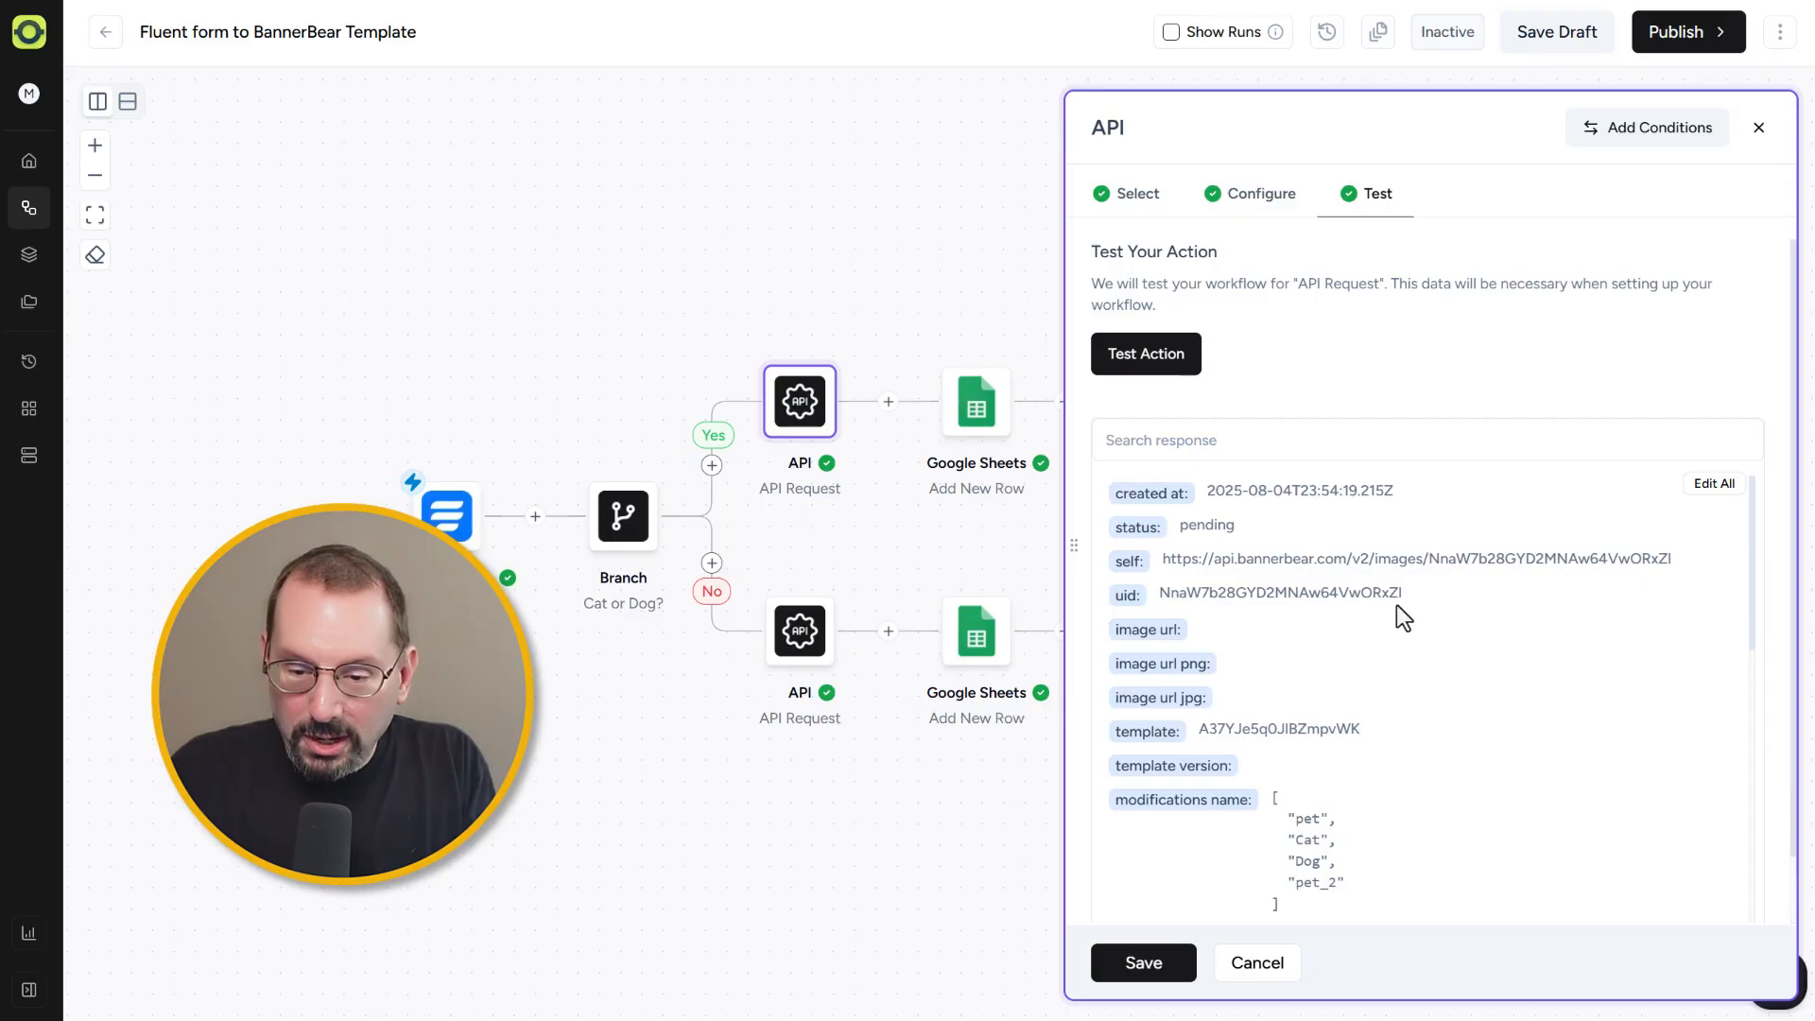
{"action": "left_click_drag", "start_coordinate": [1320, 581], "coordinate": [1153, 584]}
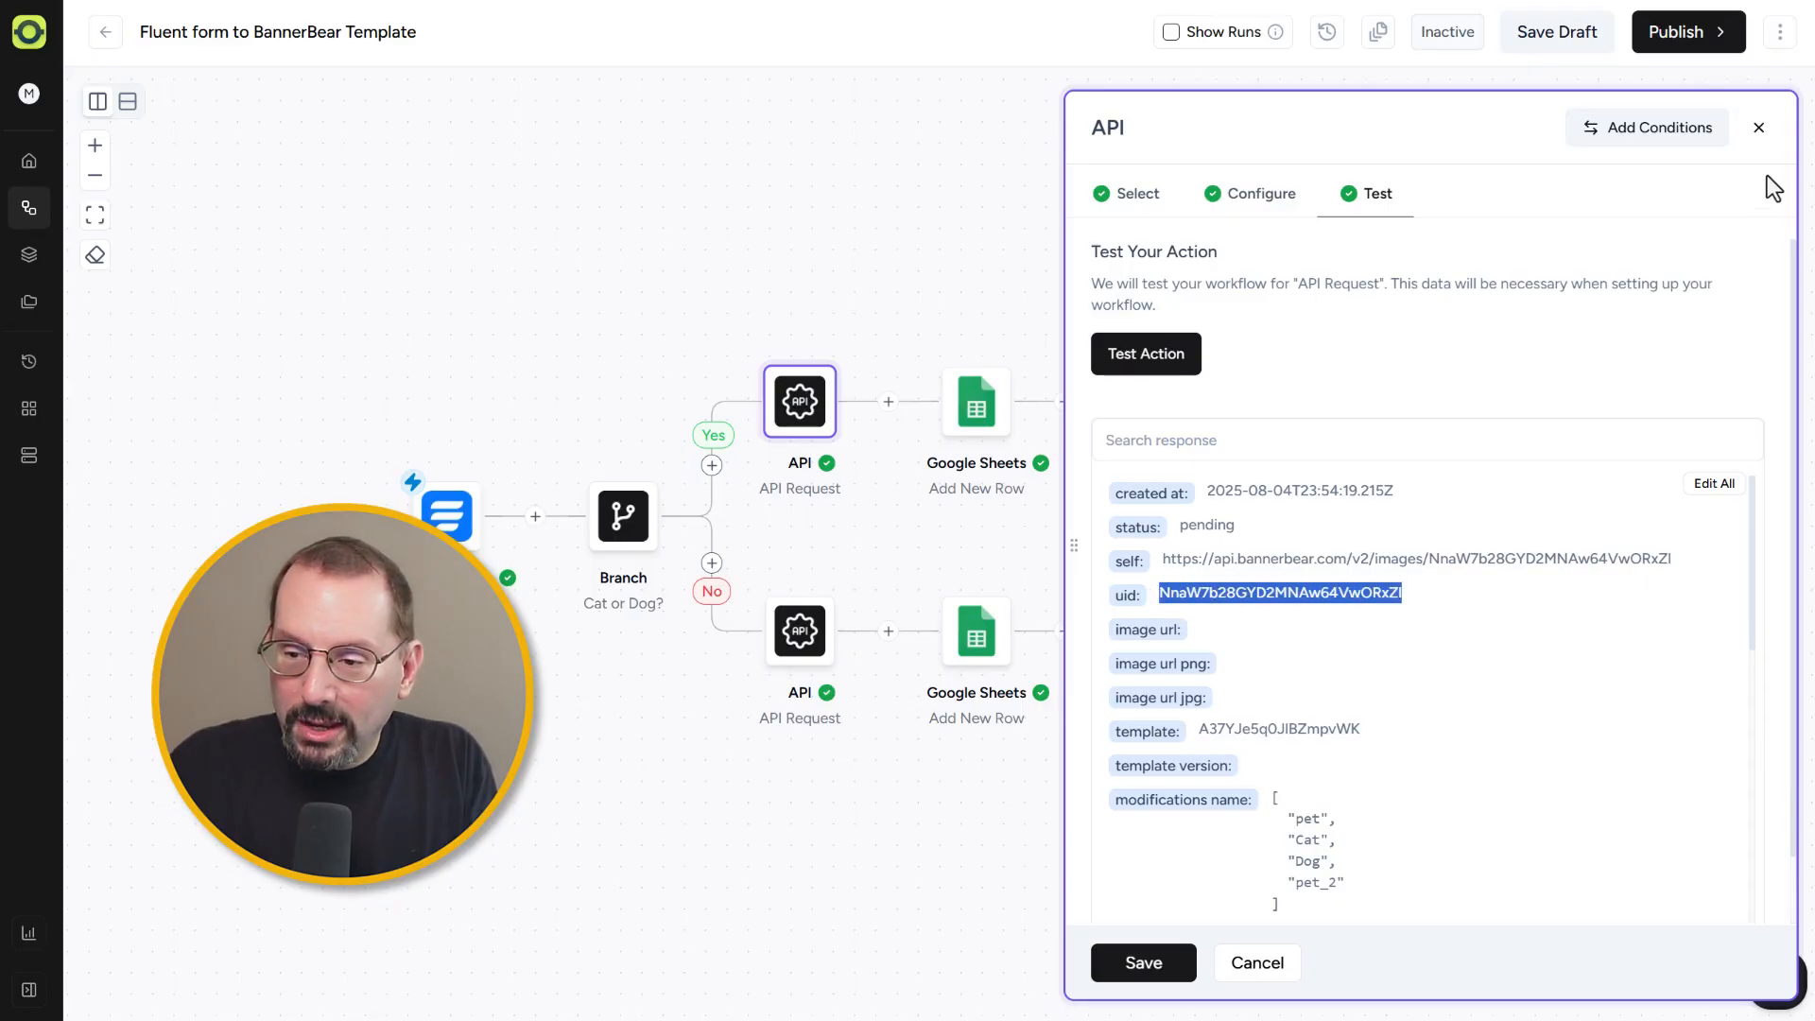
{"action": "left_click", "coordinate": [1758, 127]}
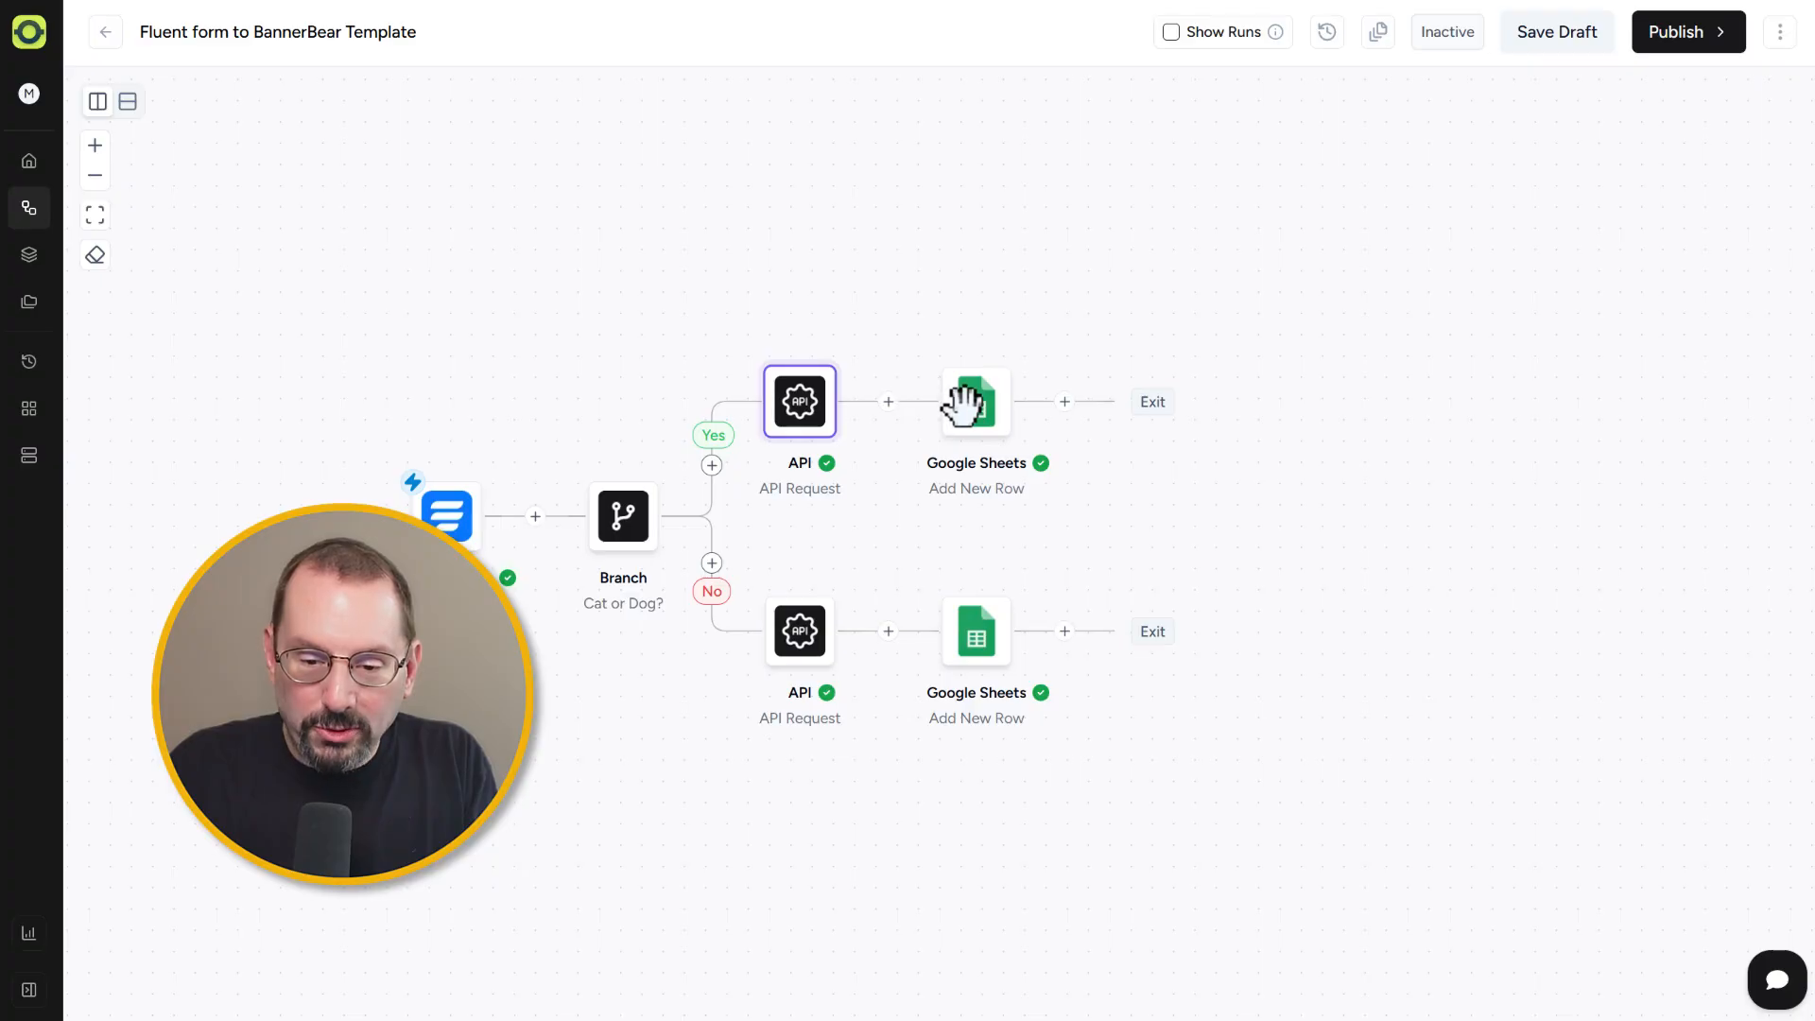
Step: Open the BannerBear Webhook workflow's Webhooks trigger to view its webhook URL, then close it
{"action": "mouse_move", "coordinate": [964, 405]}
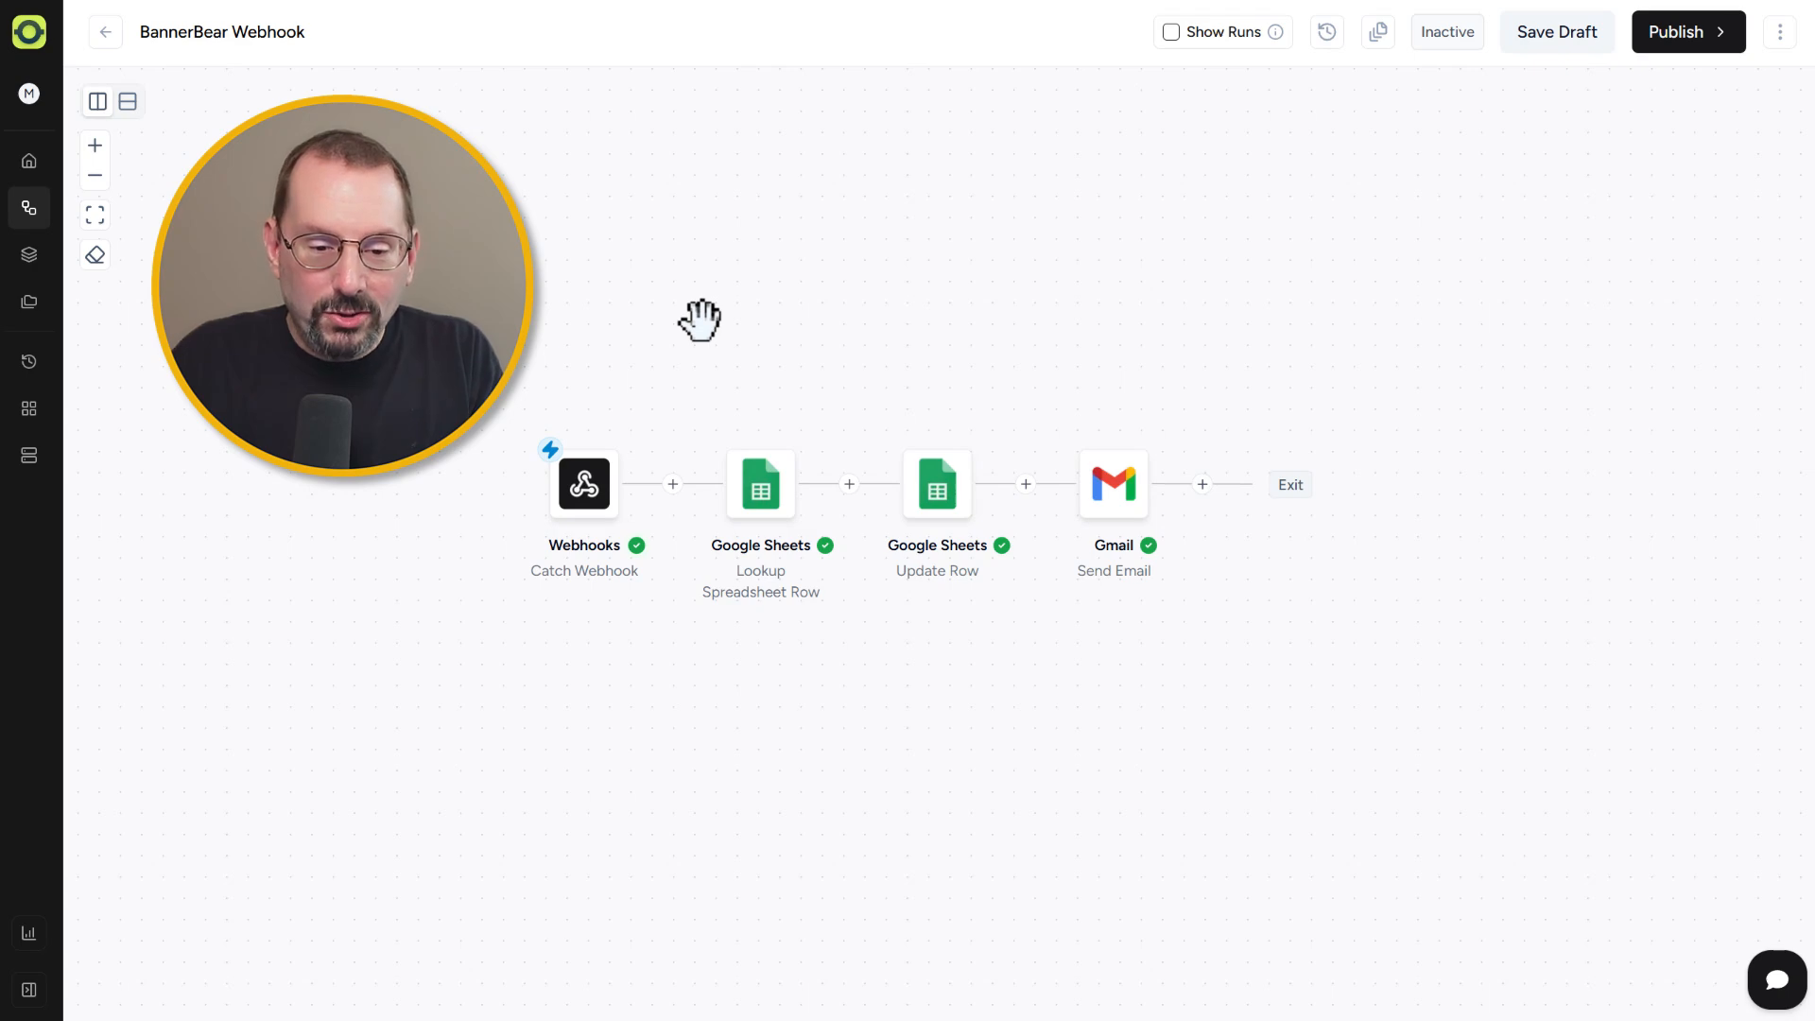
{"action": "left_click", "coordinate": [578, 486]}
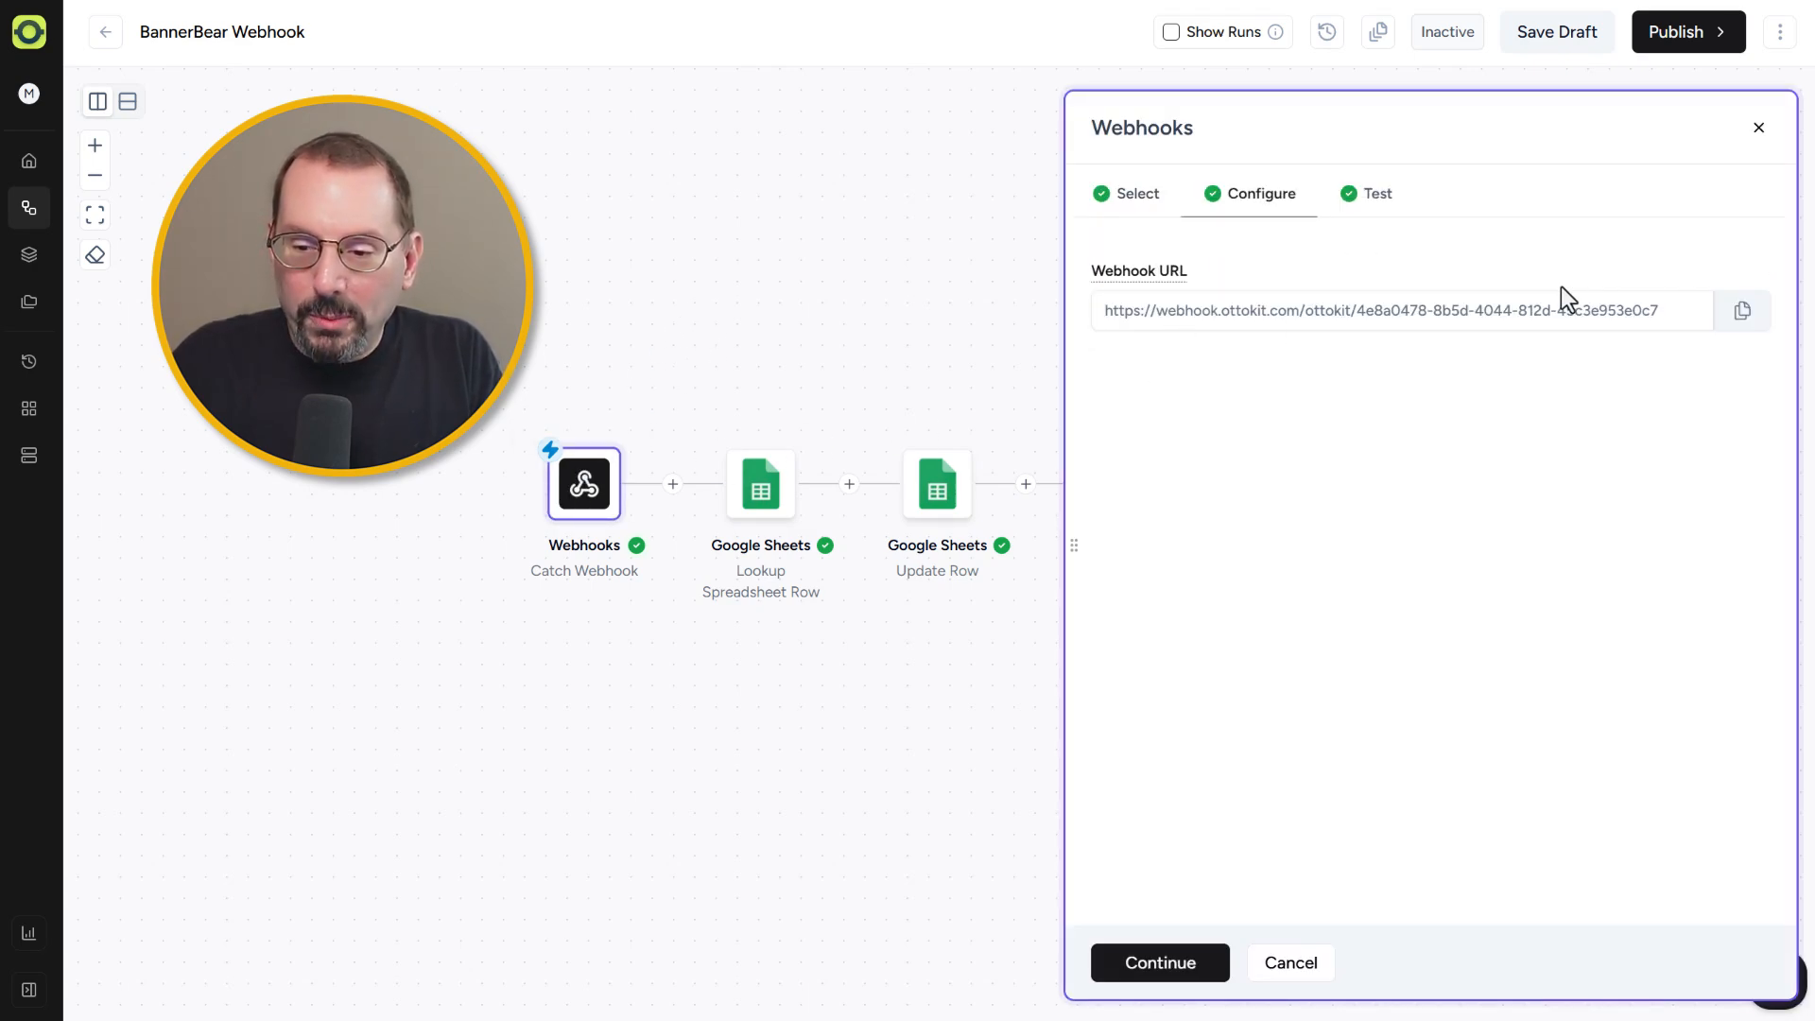
{"action": "left_click", "coordinate": [1758, 128]}
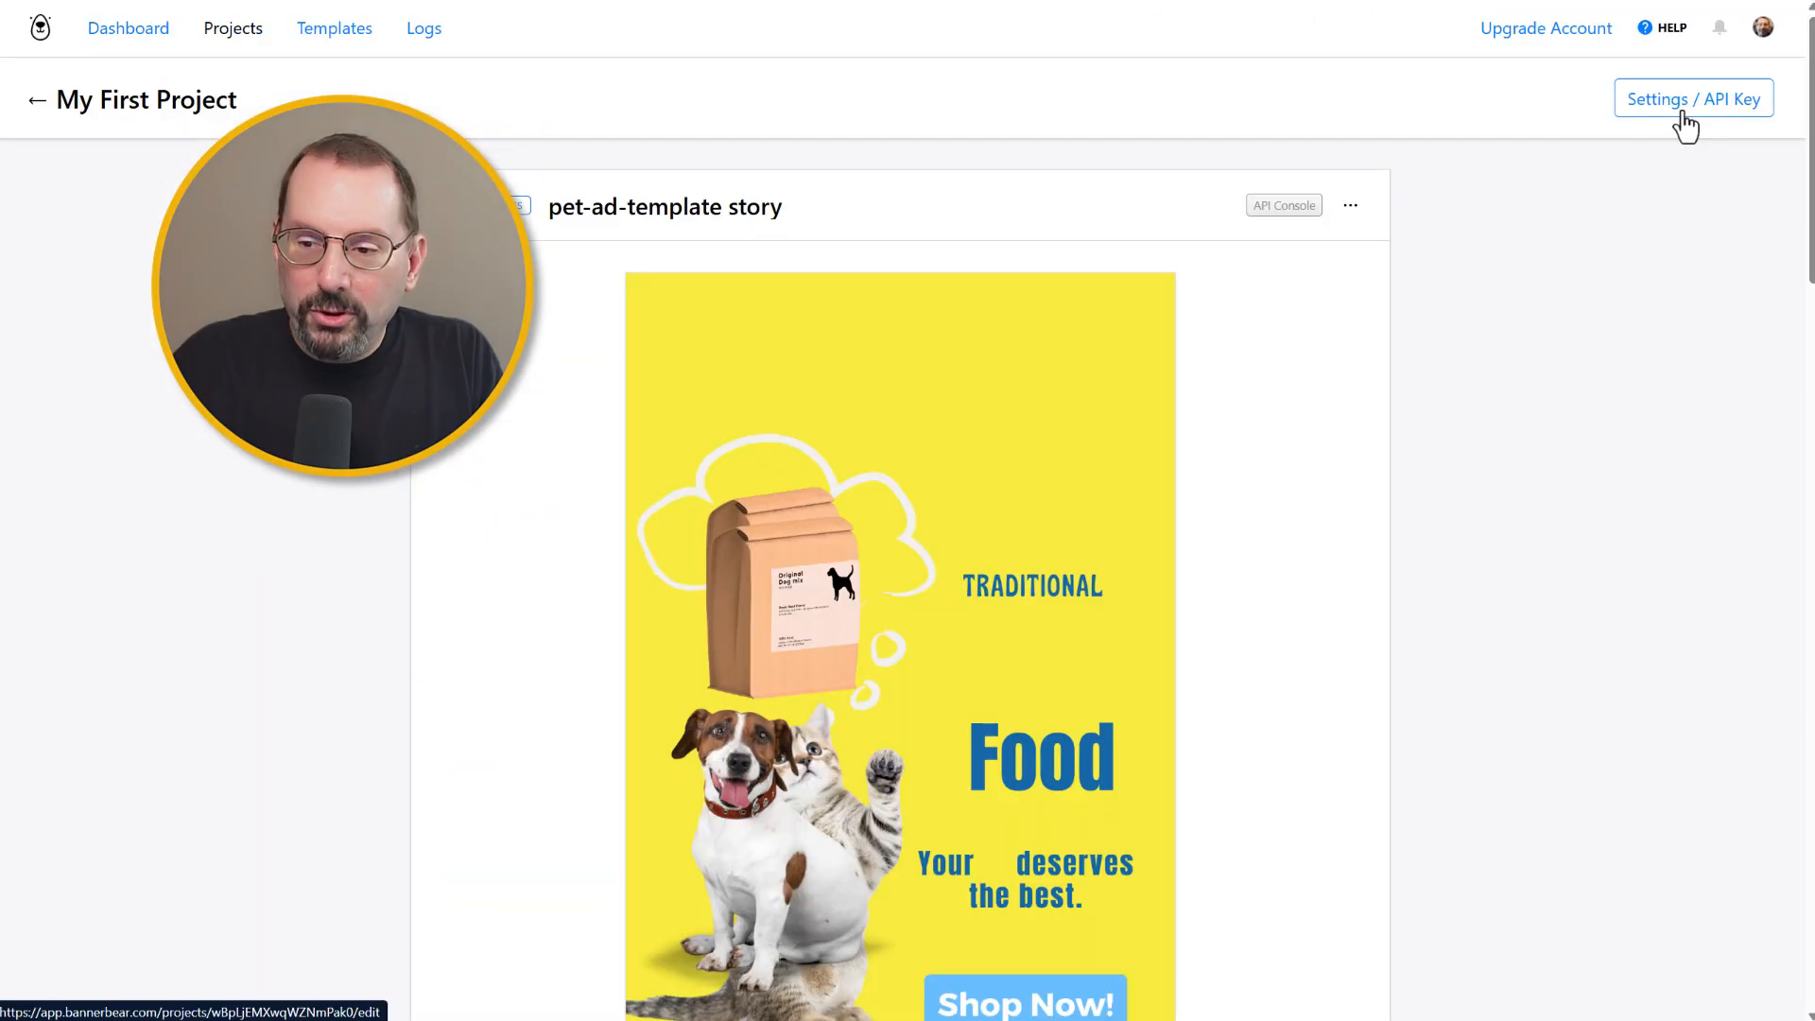
Step: Open the Bannerbear project's advanced settings and scroll down to its registered webhooks
{"action": "left_click", "coordinate": [1686, 106]}
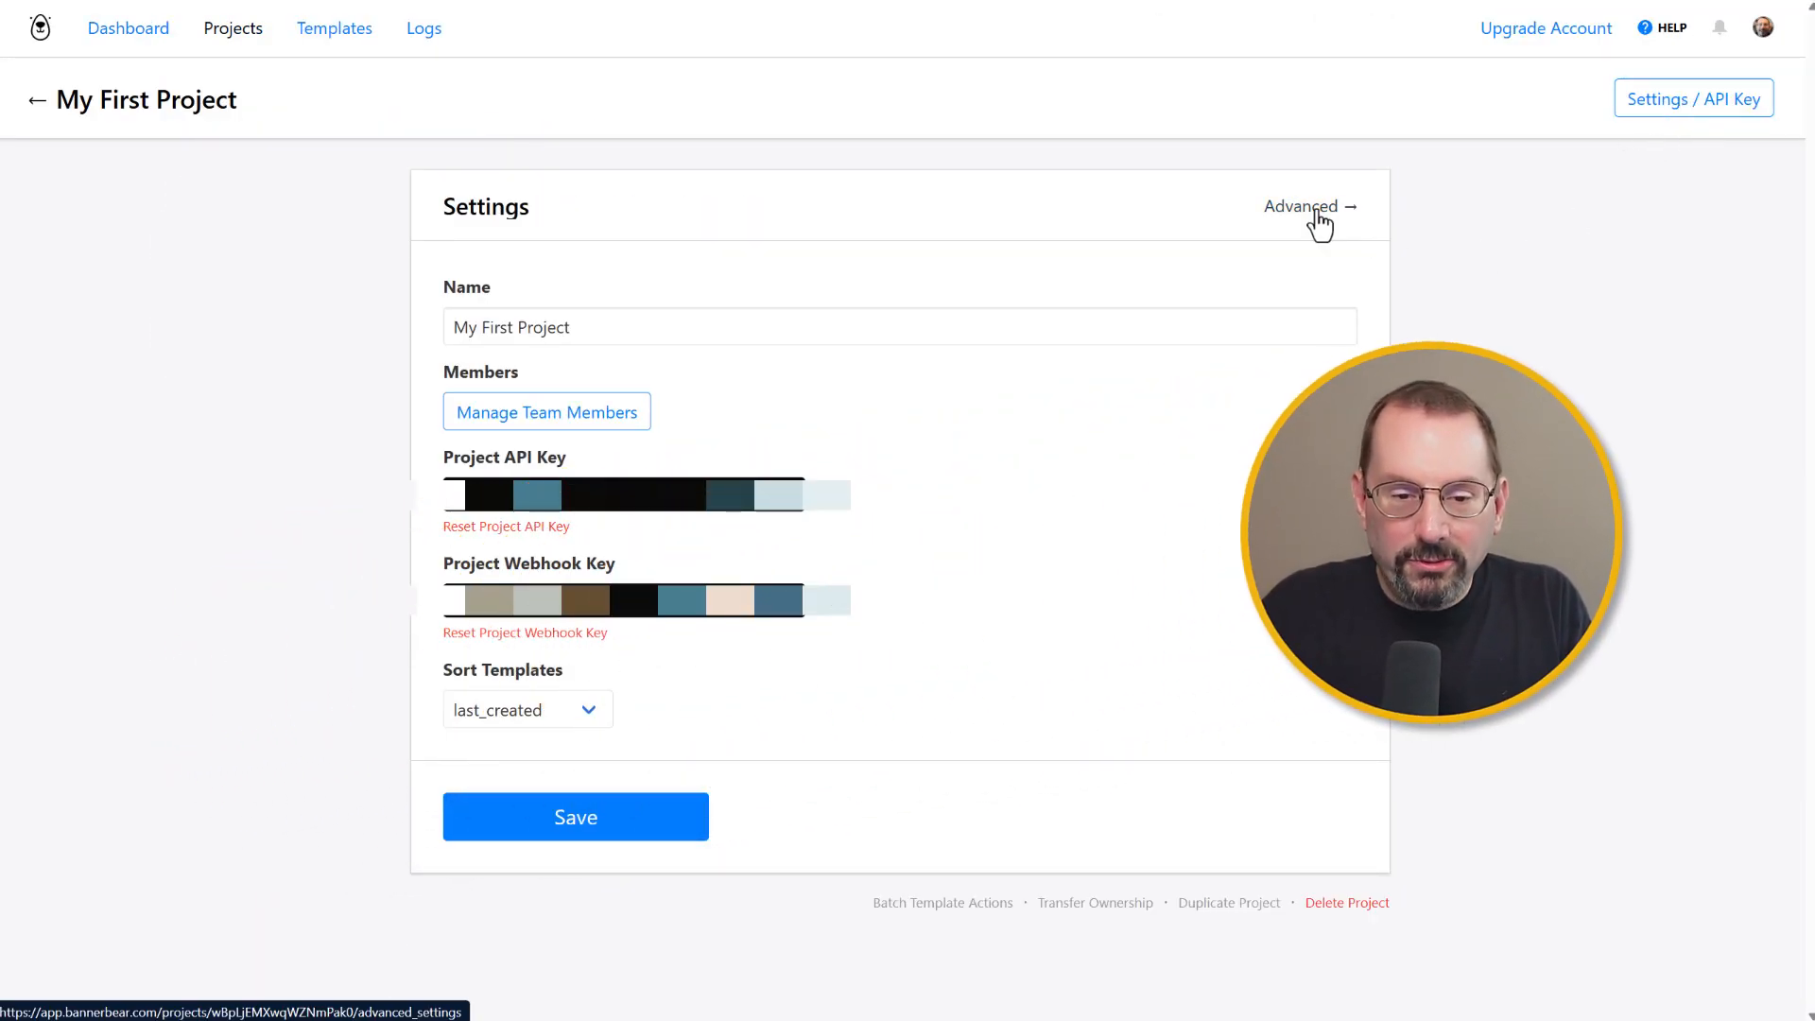
{"action": "left_click", "coordinate": [1317, 212]}
{"action": "scroll", "coordinate": [1309, 406], "scroll_direction": "down", "scroll_amount": 9}
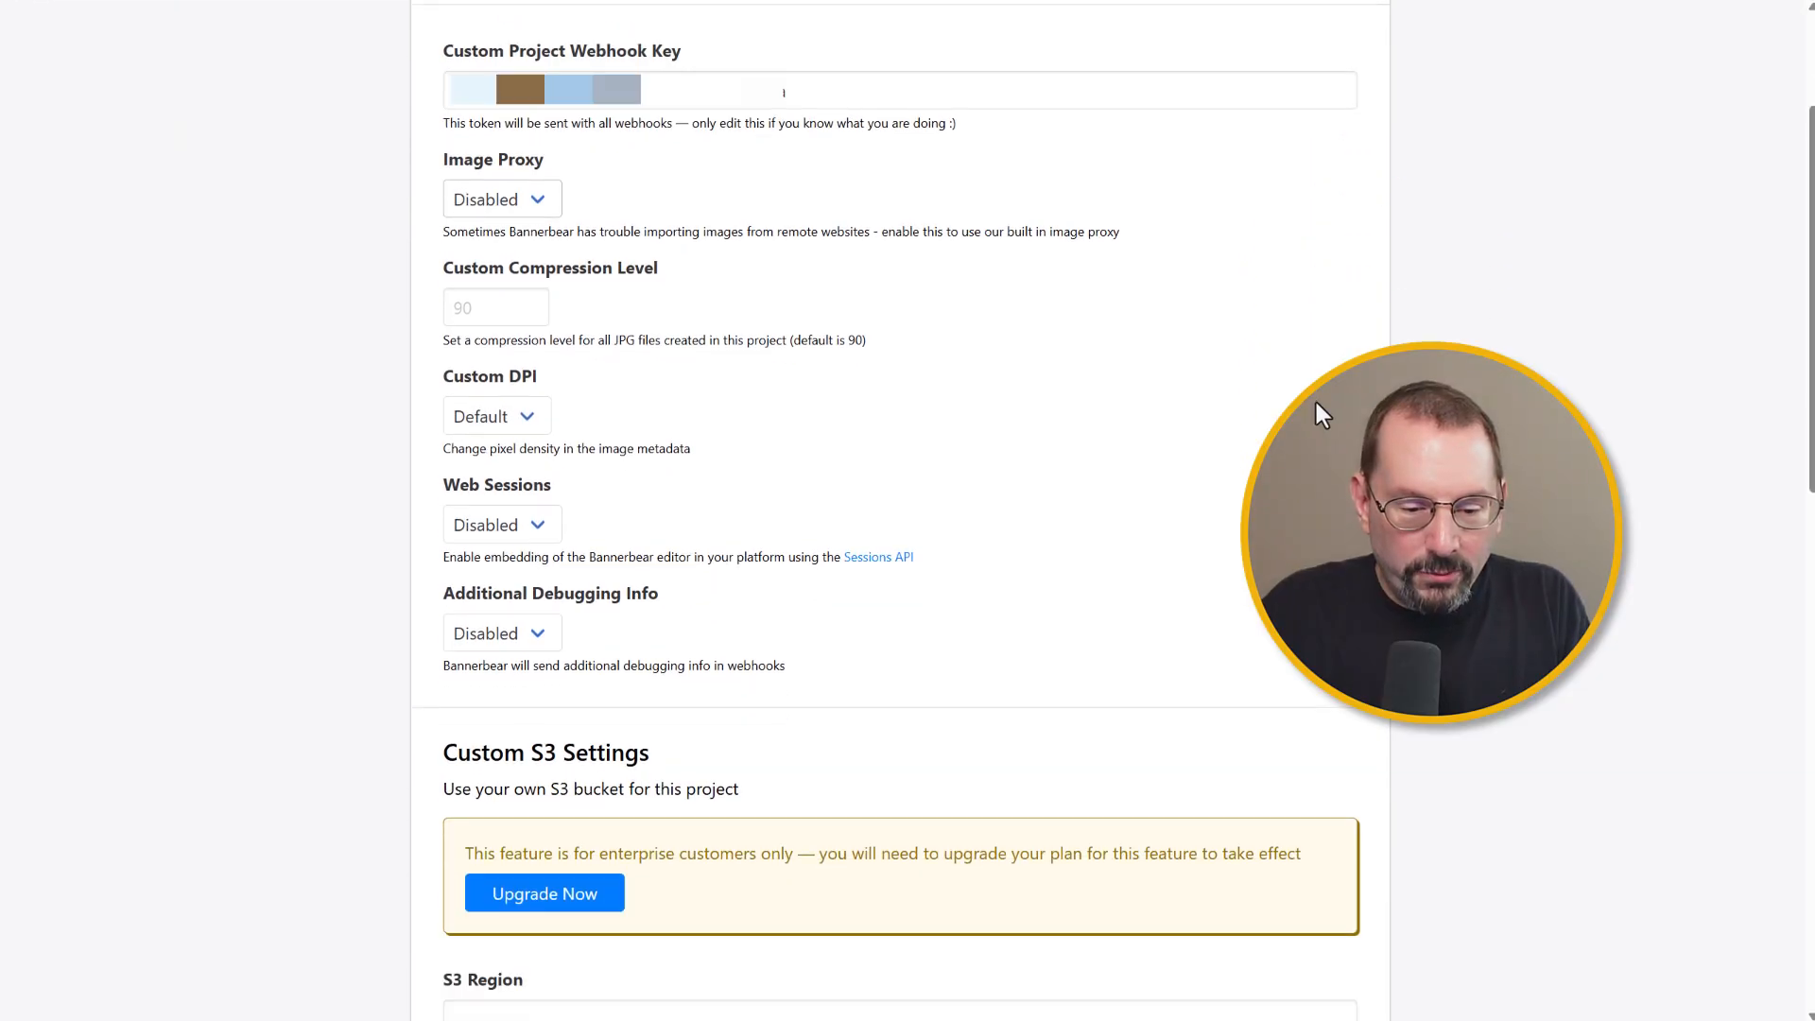
{"action": "scroll", "coordinate": [1315, 401], "scroll_direction": "down", "scroll_amount": 5}
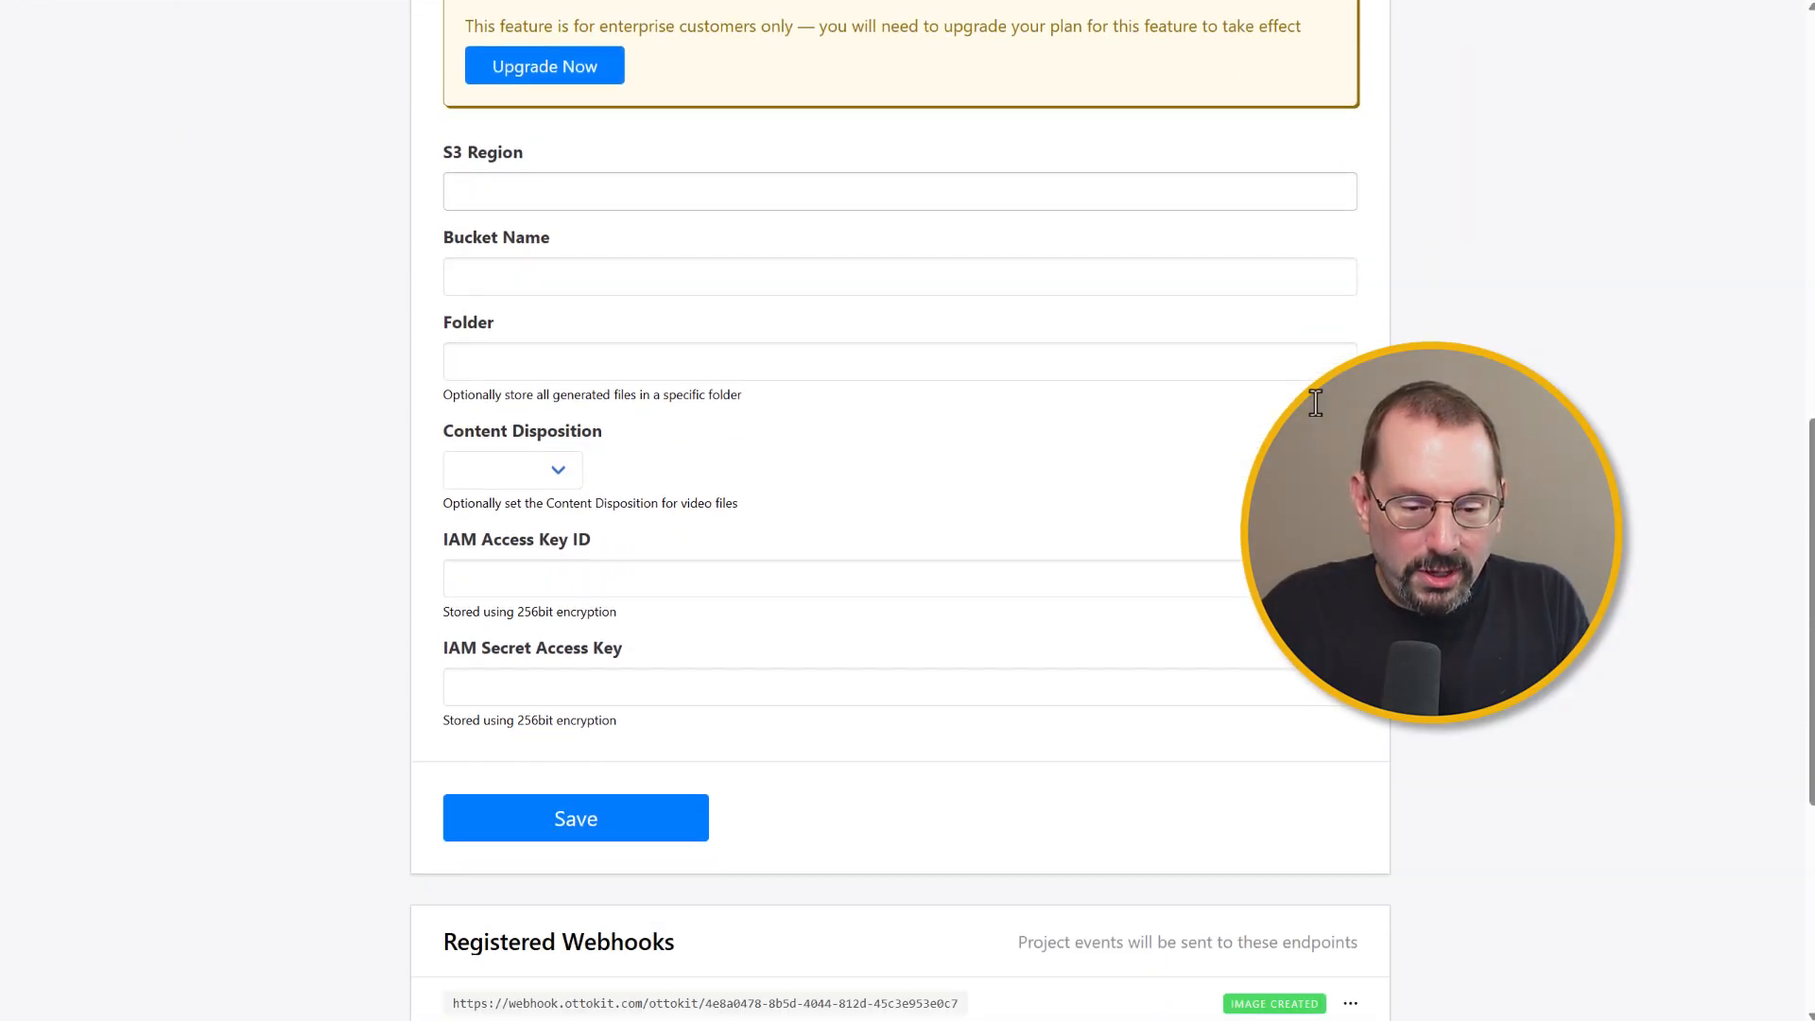
{"action": "scroll", "coordinate": [1321, 416], "scroll_direction": "down", "scroll_amount": 1}
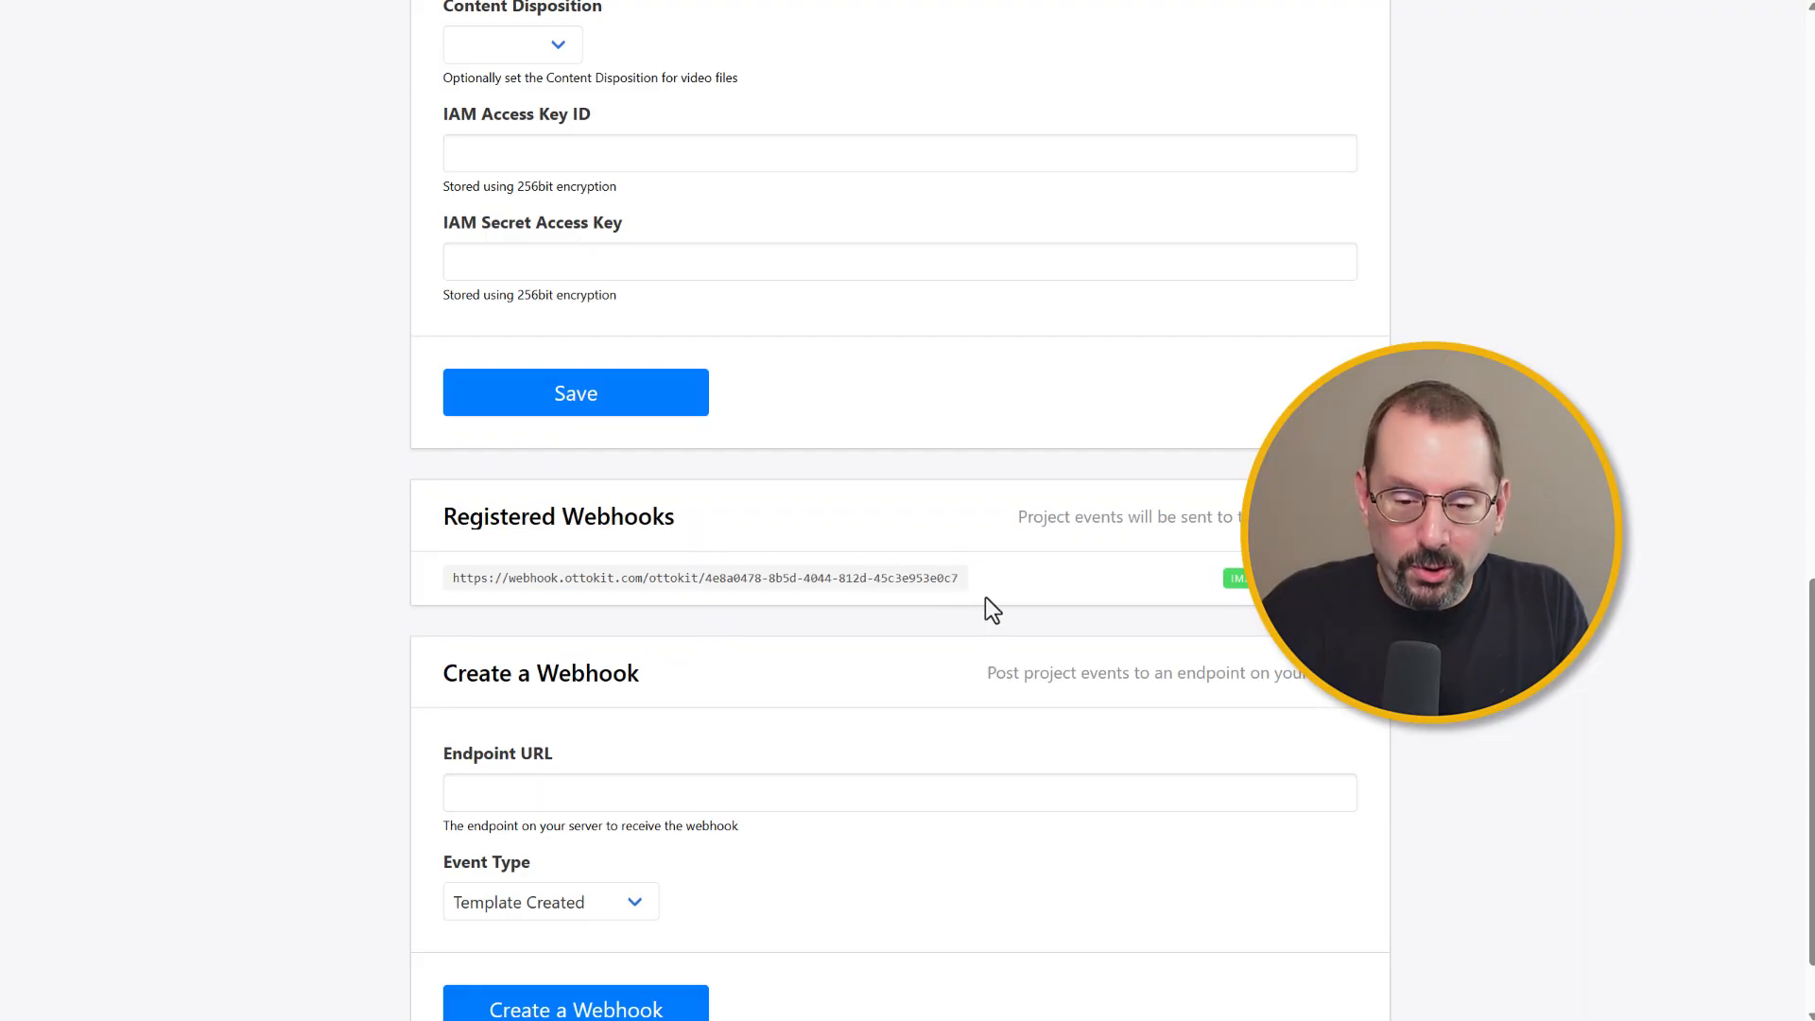
{"action": "scroll", "coordinate": [985, 597], "scroll_direction": "down", "scroll_amount": 1}
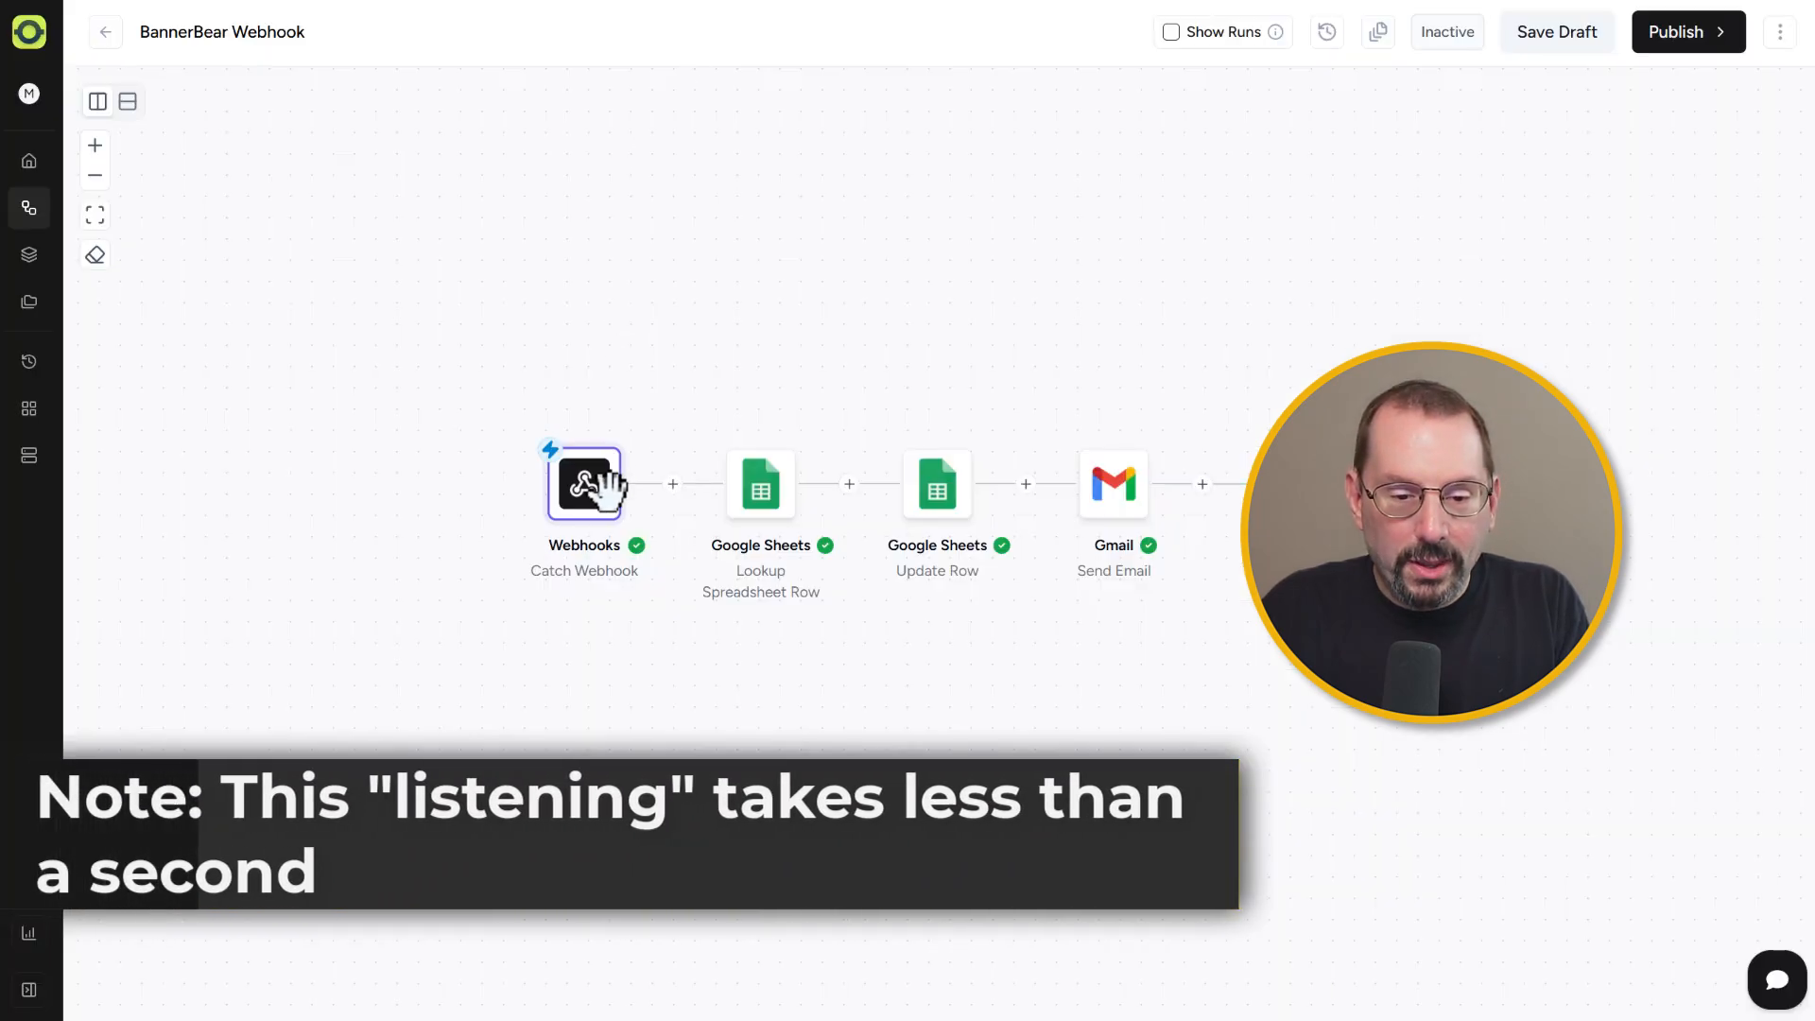
Step: Open the Webhooks trigger's Test tab, highlight the response's status, image URL and Uid values, and close the panel
{"action": "mouse_move", "coordinate": [603, 484]}
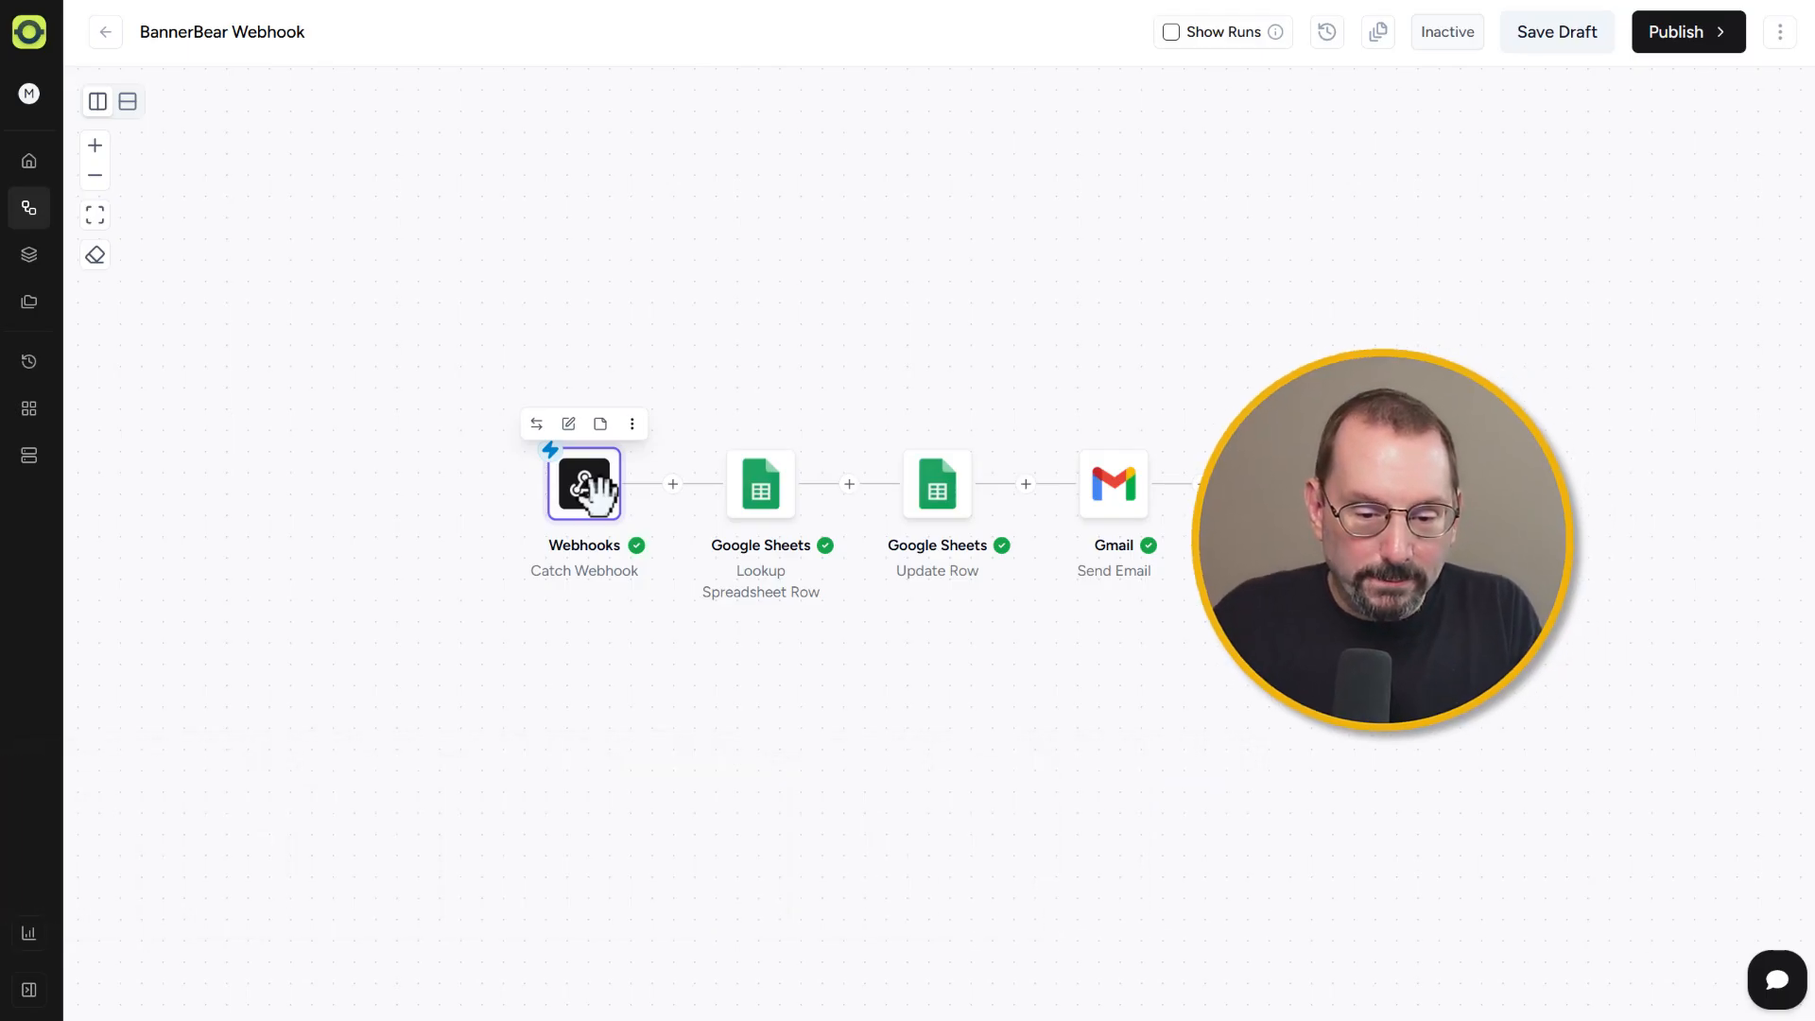
{"action": "left_click", "coordinate": [591, 478]}
{"action": "left_click", "coordinate": [1378, 196]}
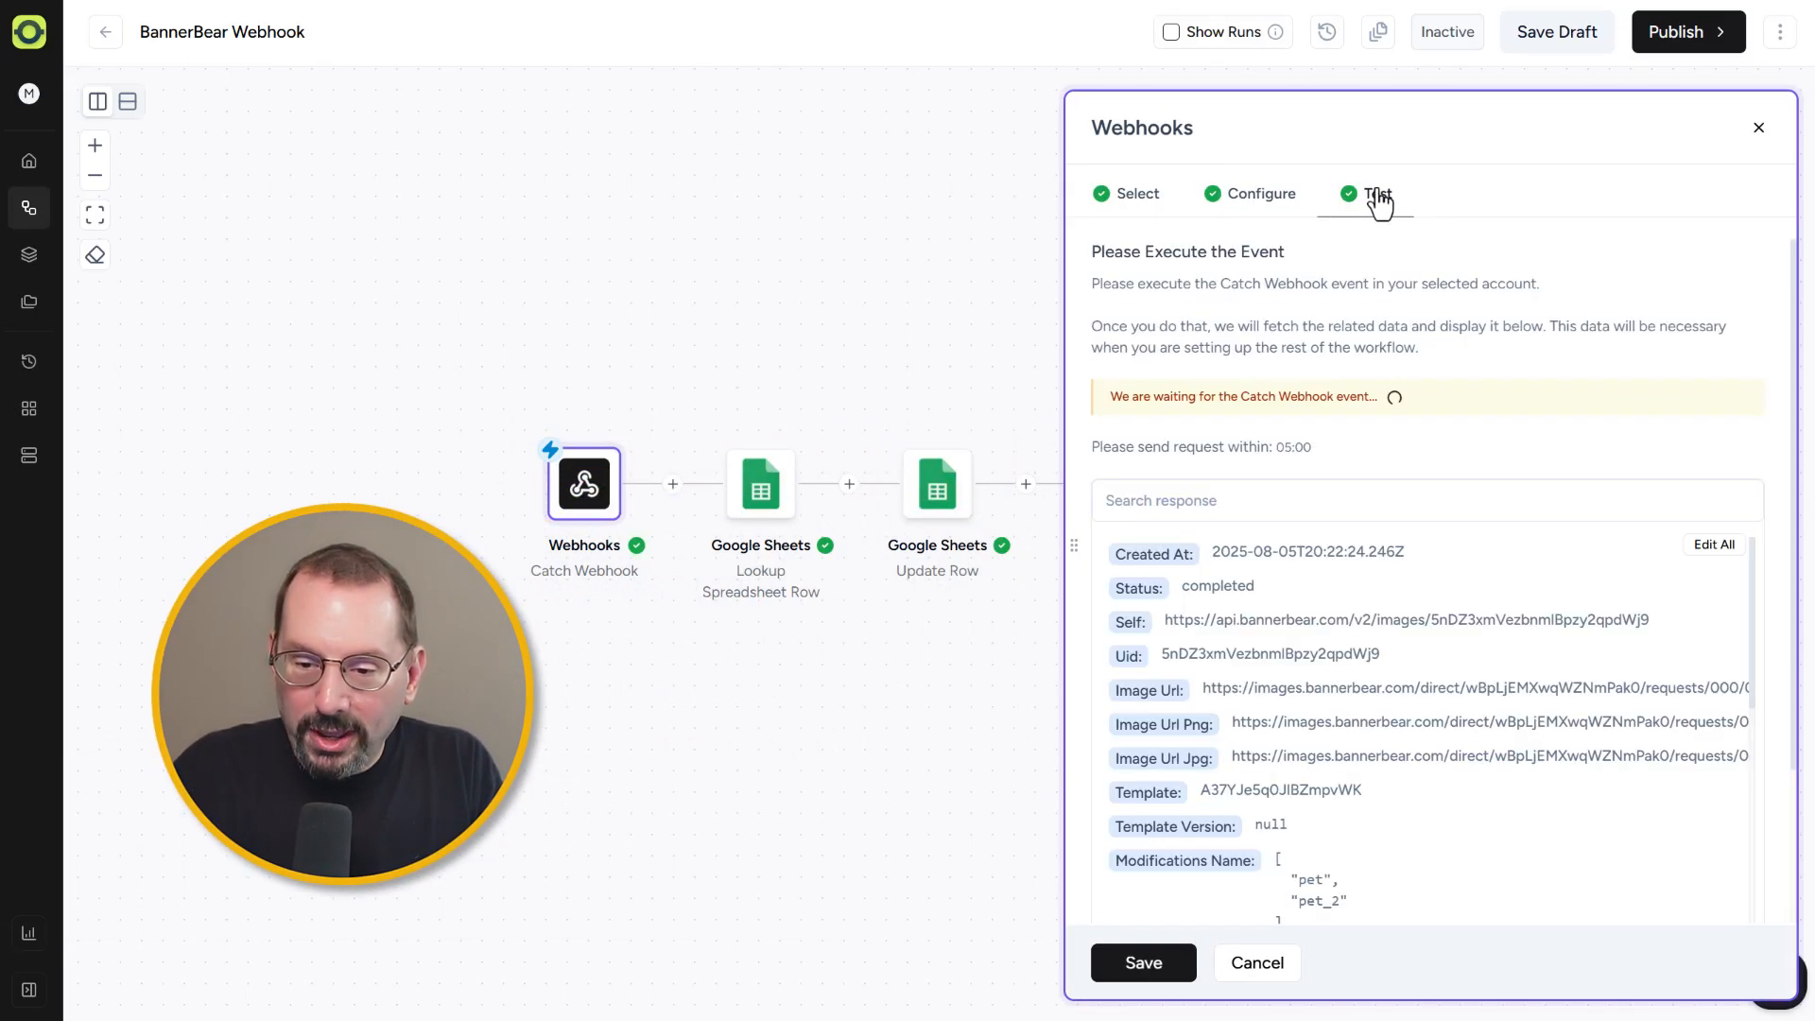
{"action": "scroll", "coordinate": [1398, 524], "scroll_direction": "down", "scroll_amount": 2}
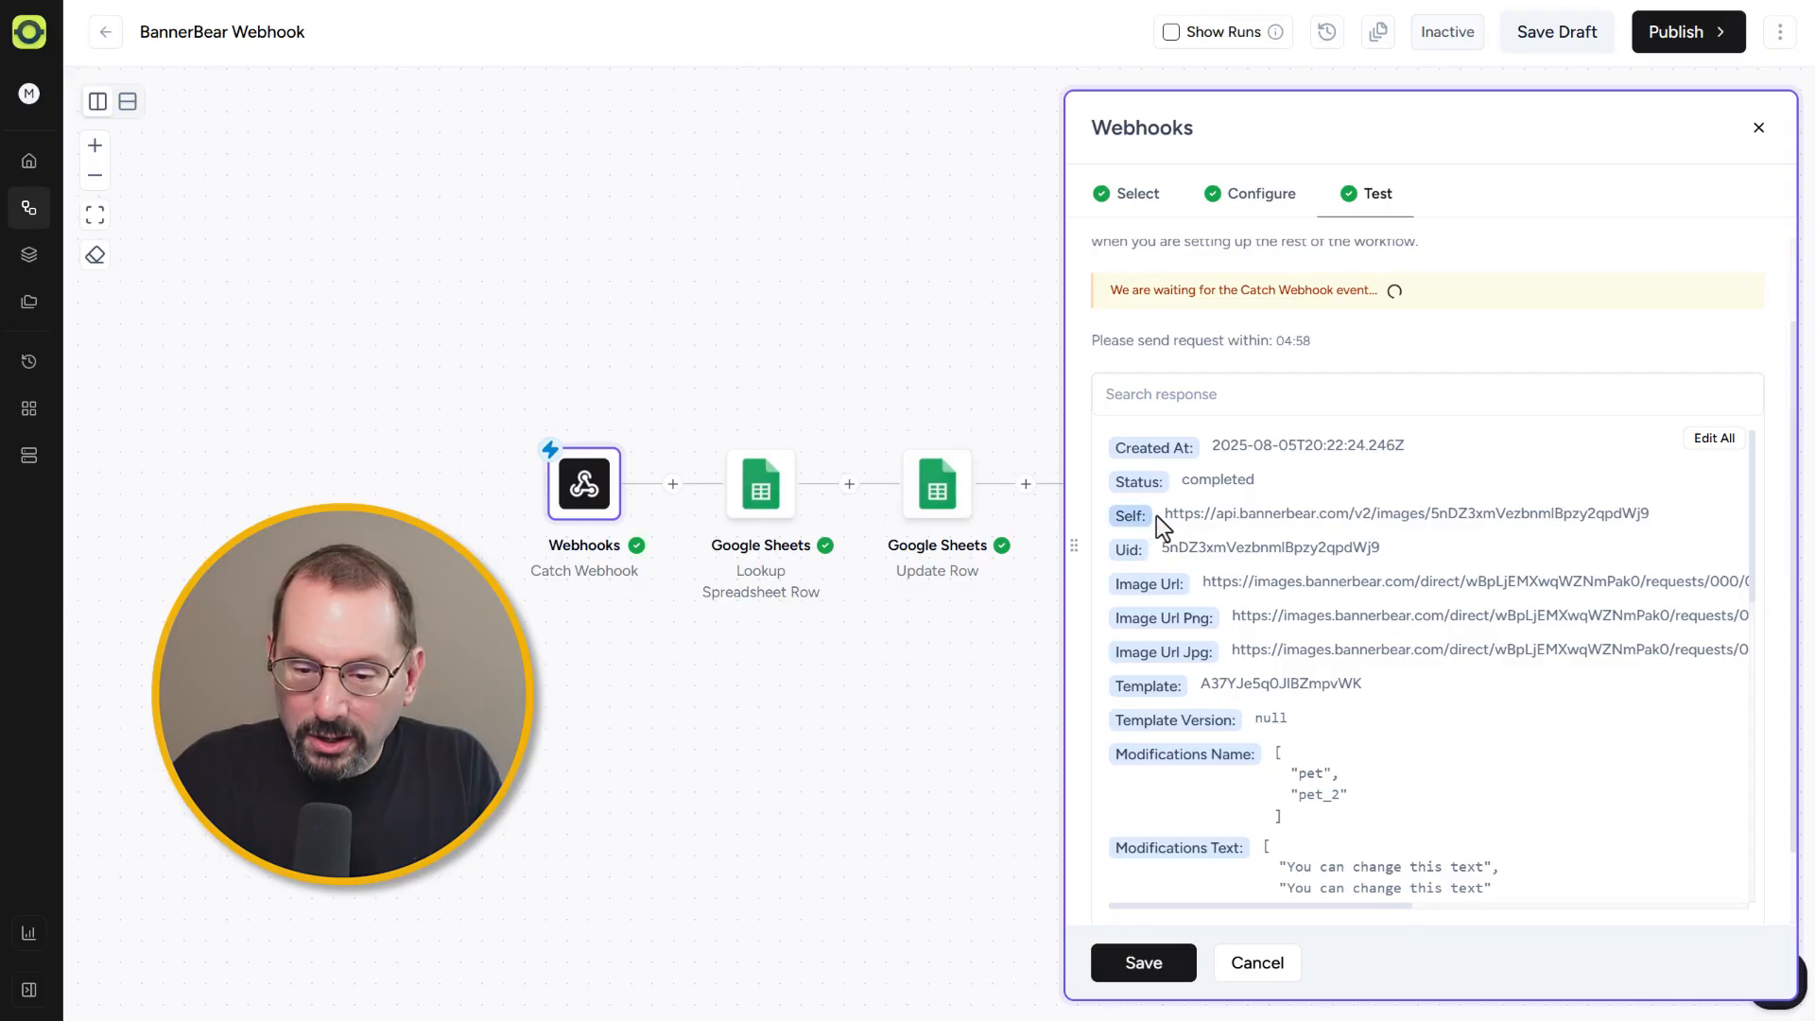
{"action": "left_click_drag", "start_coordinate": [1179, 480], "coordinate": [1329, 479]}
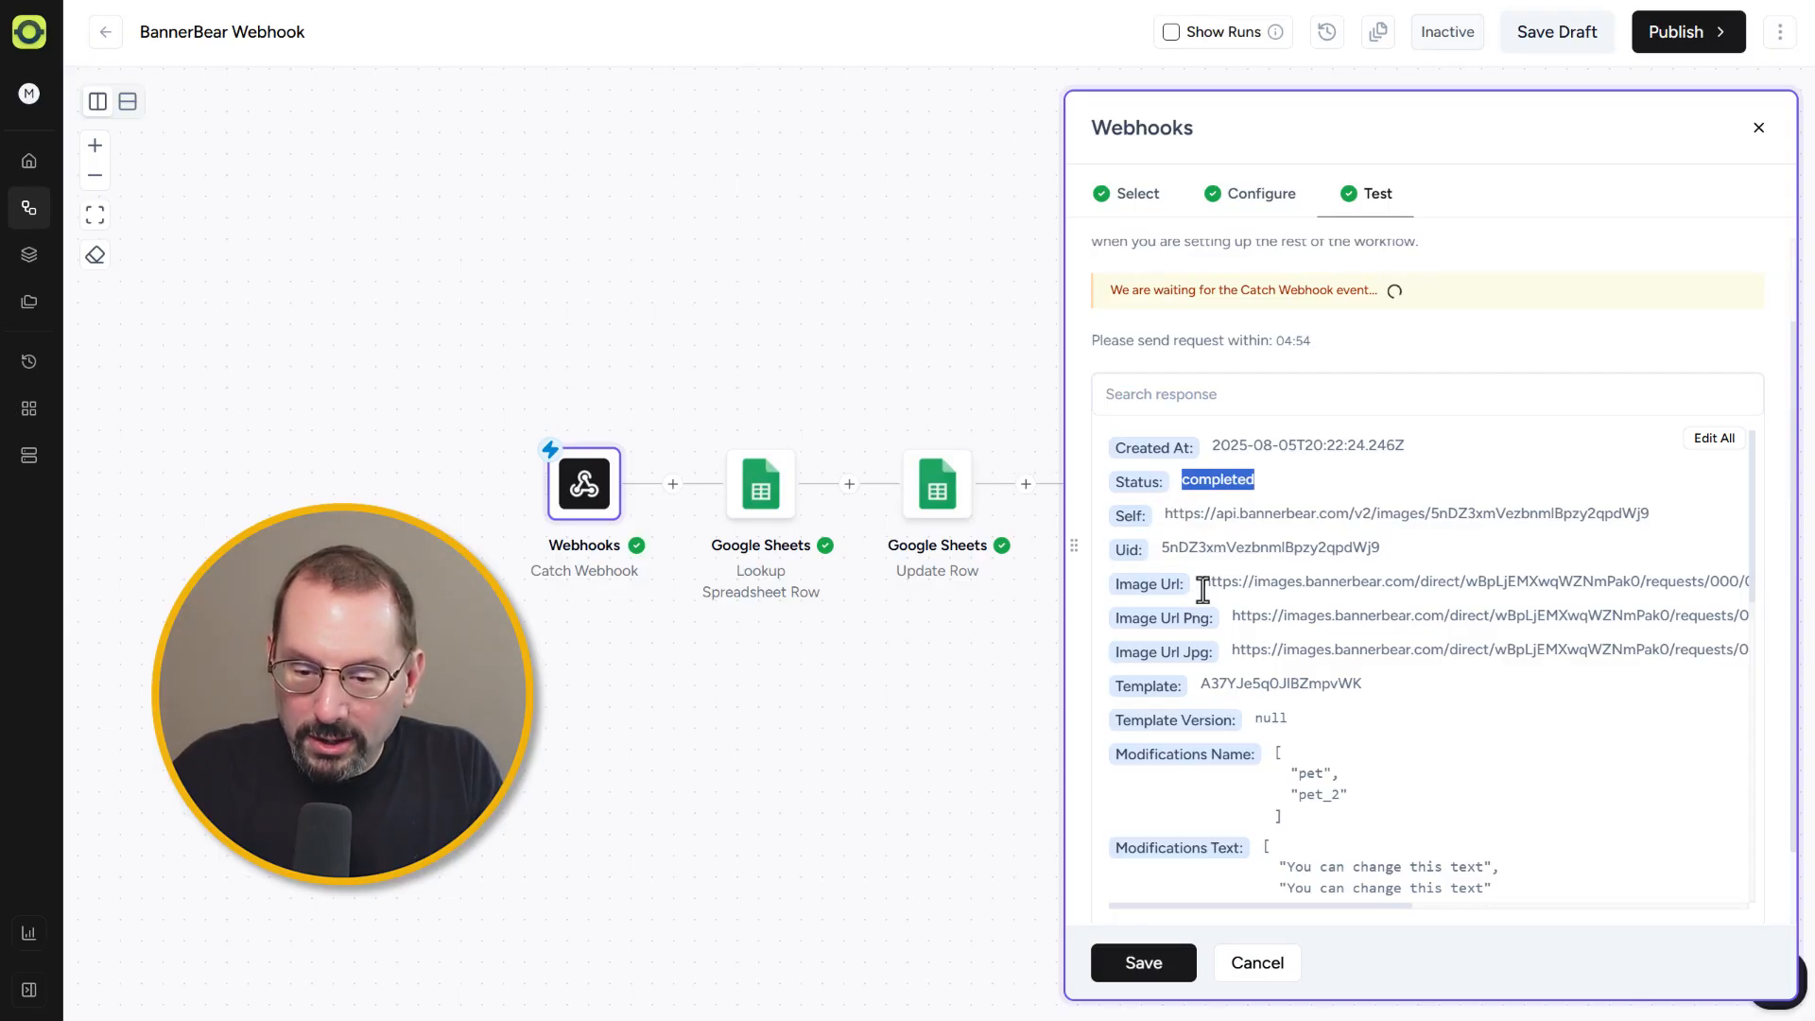
{"action": "left_click_drag", "start_coordinate": [1204, 583], "coordinate": [1410, 666]}
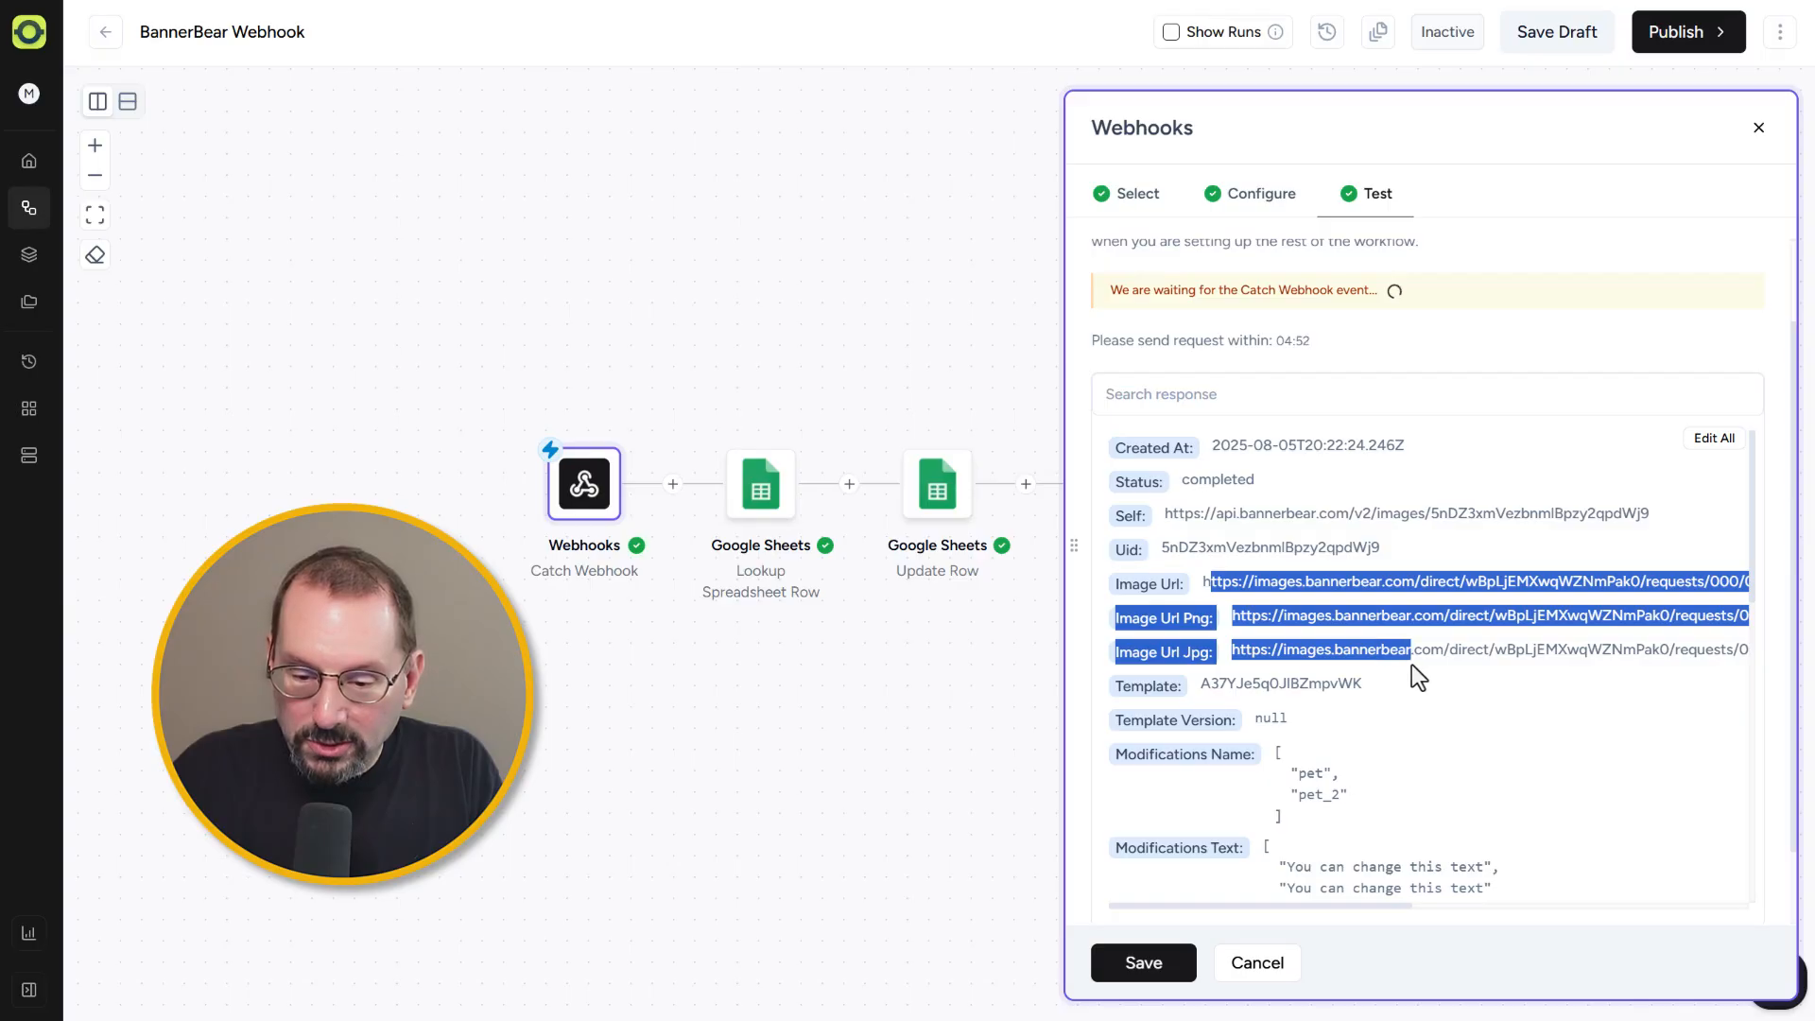
{"action": "scroll", "coordinate": [1478, 673], "scroll_direction": "down", "scroll_amount": 1}
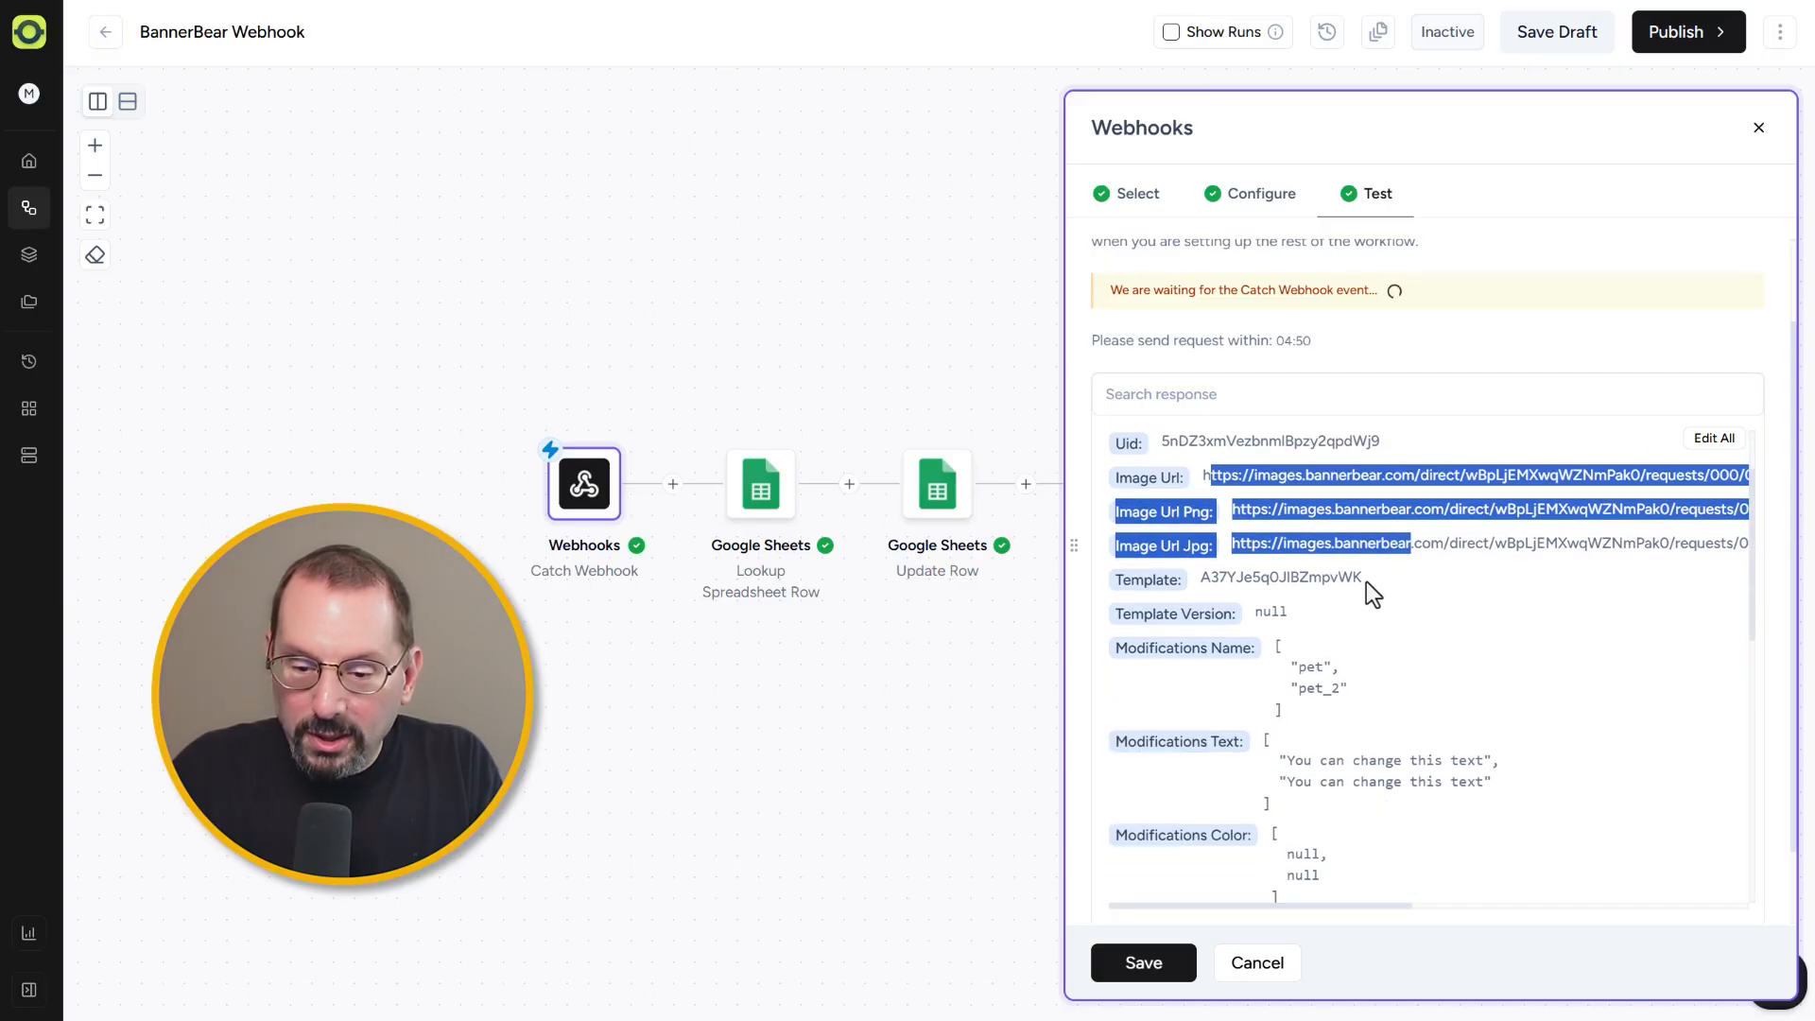
{"action": "left_click_drag", "start_coordinate": [1365, 579], "coordinate": [1197, 579]}
{"action": "scroll", "coordinate": [1327, 565], "scroll_direction": "up", "scroll_amount": 1}
{"action": "left_click_drag", "start_coordinate": [1403, 546], "coordinate": [1178, 549]}
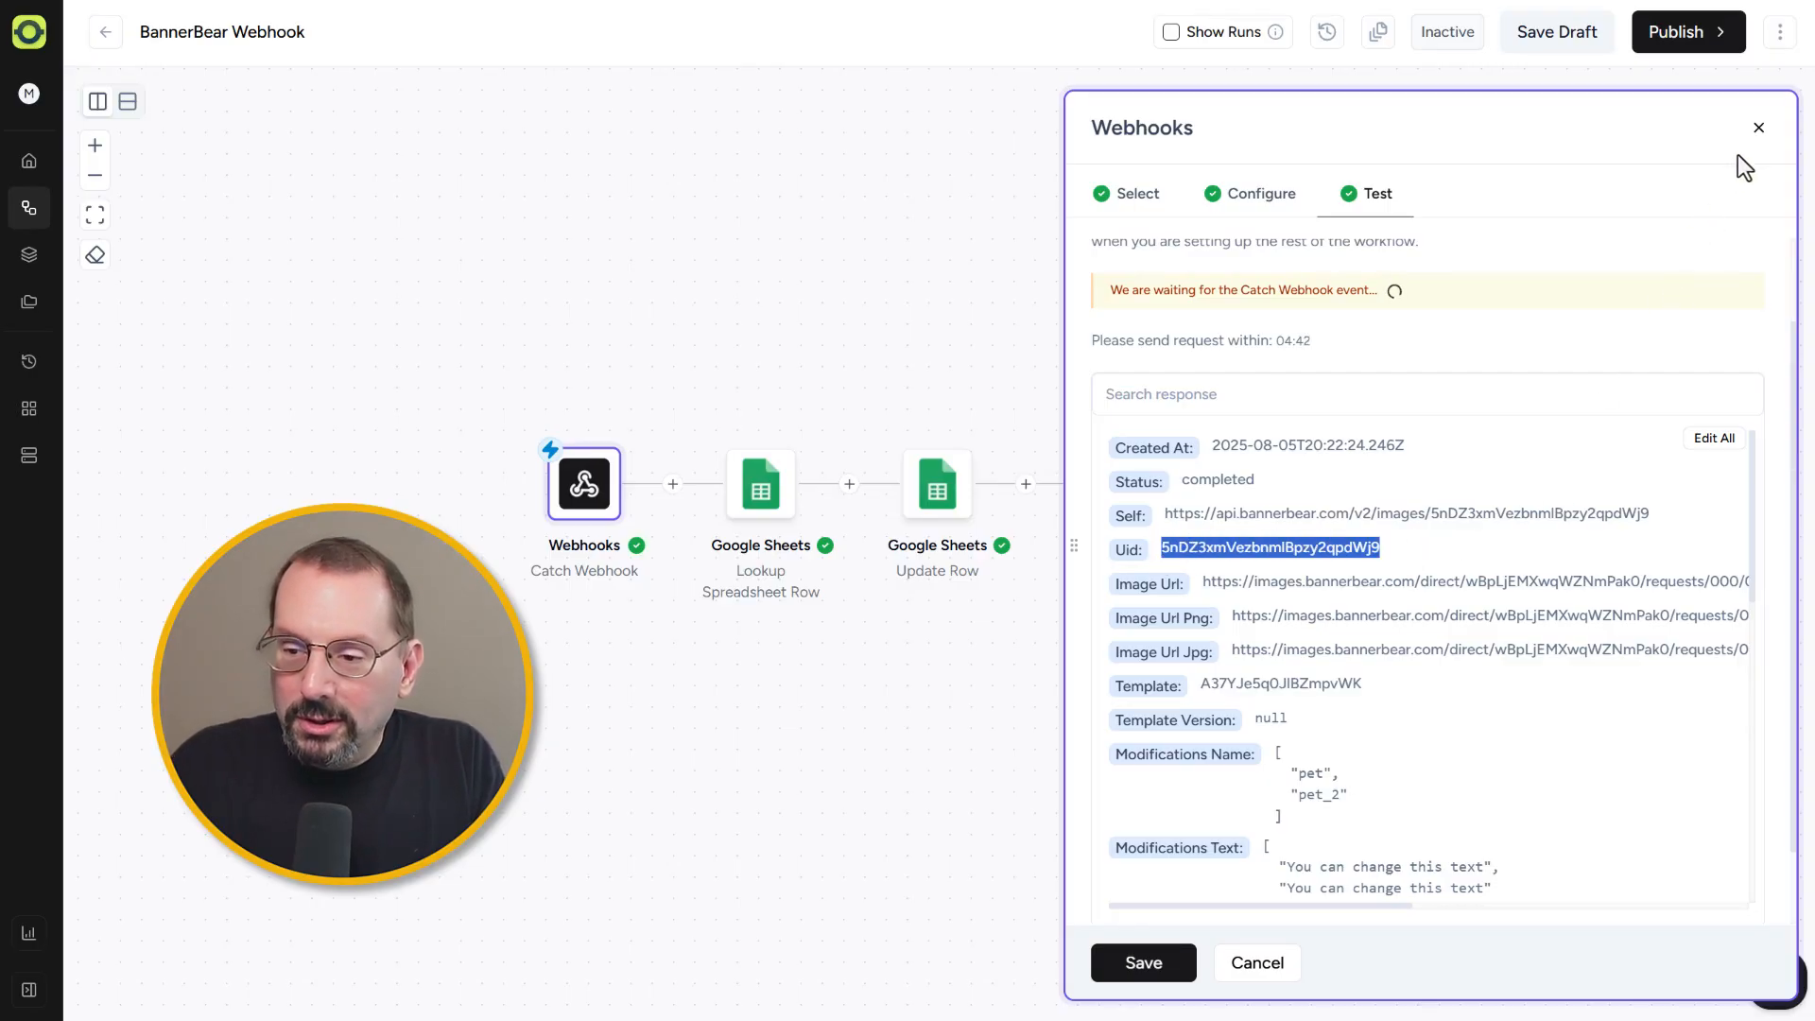
{"action": "left_click", "coordinate": [1757, 130]}
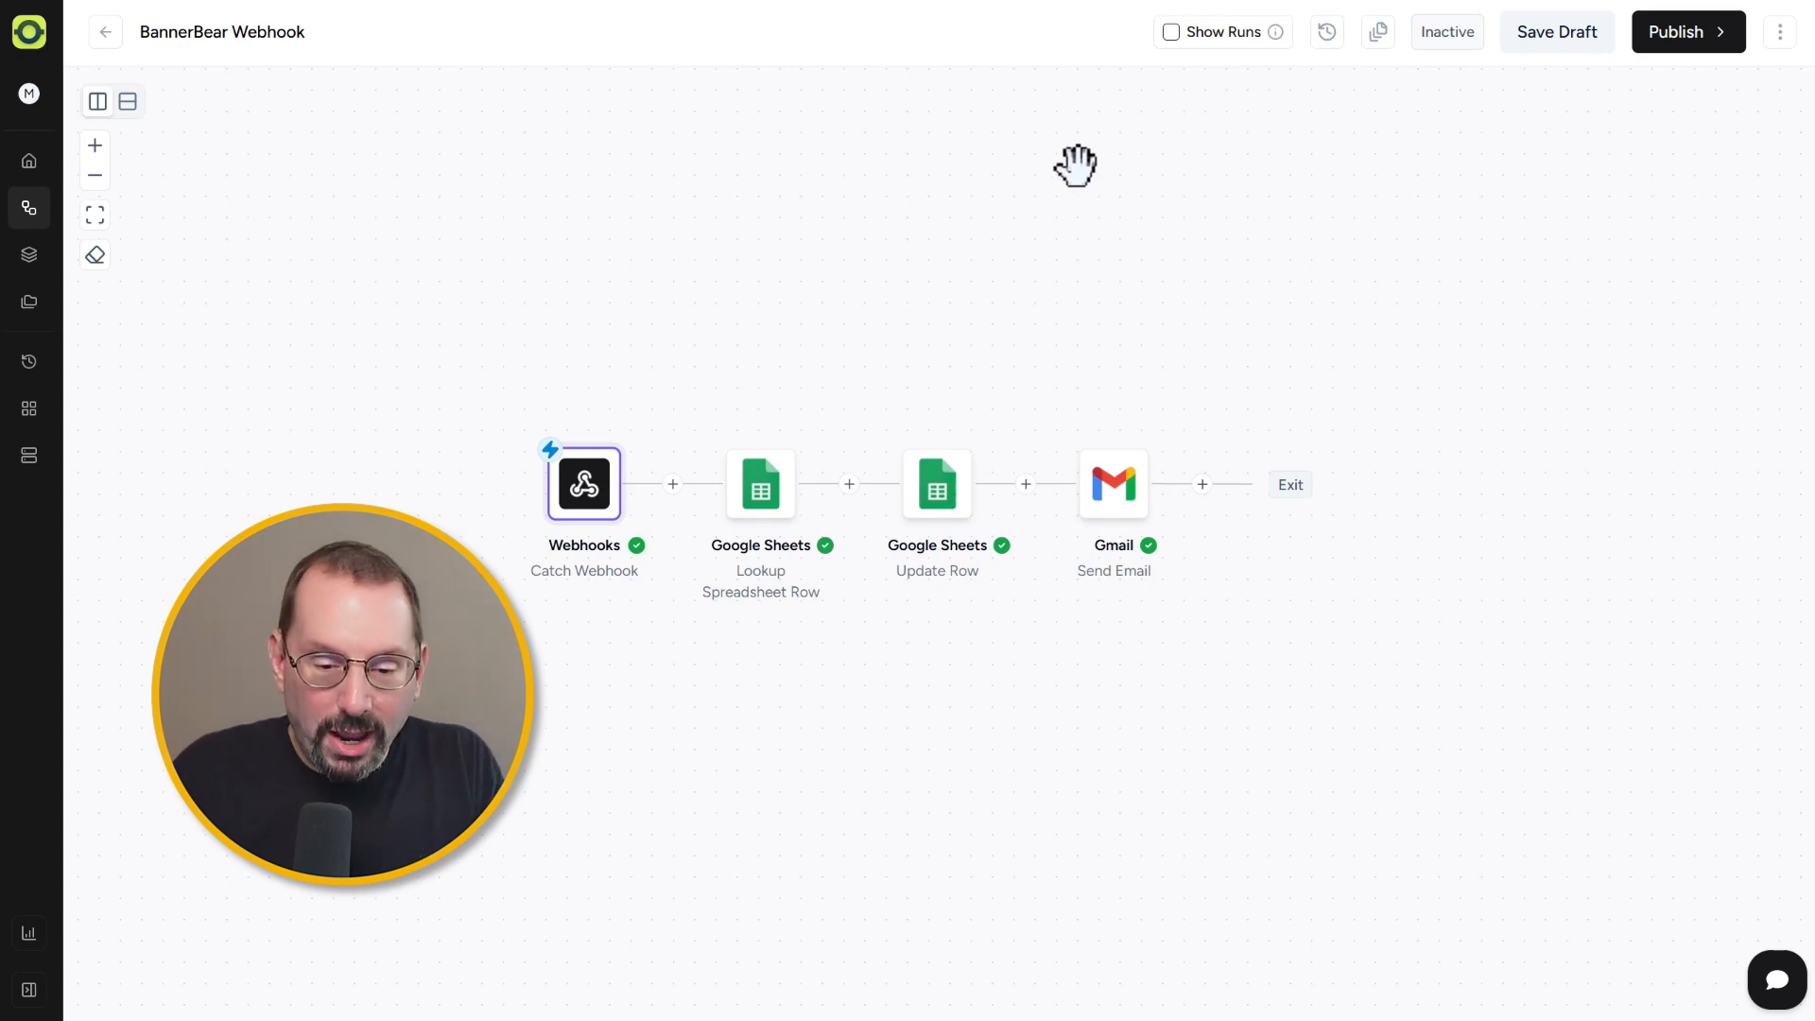
Step: Open the Lookup Spreadsheet Row step, continue to its test results, highlight the BB Image UUID and found values, and save
{"action": "mouse_move", "coordinate": [762, 484]}
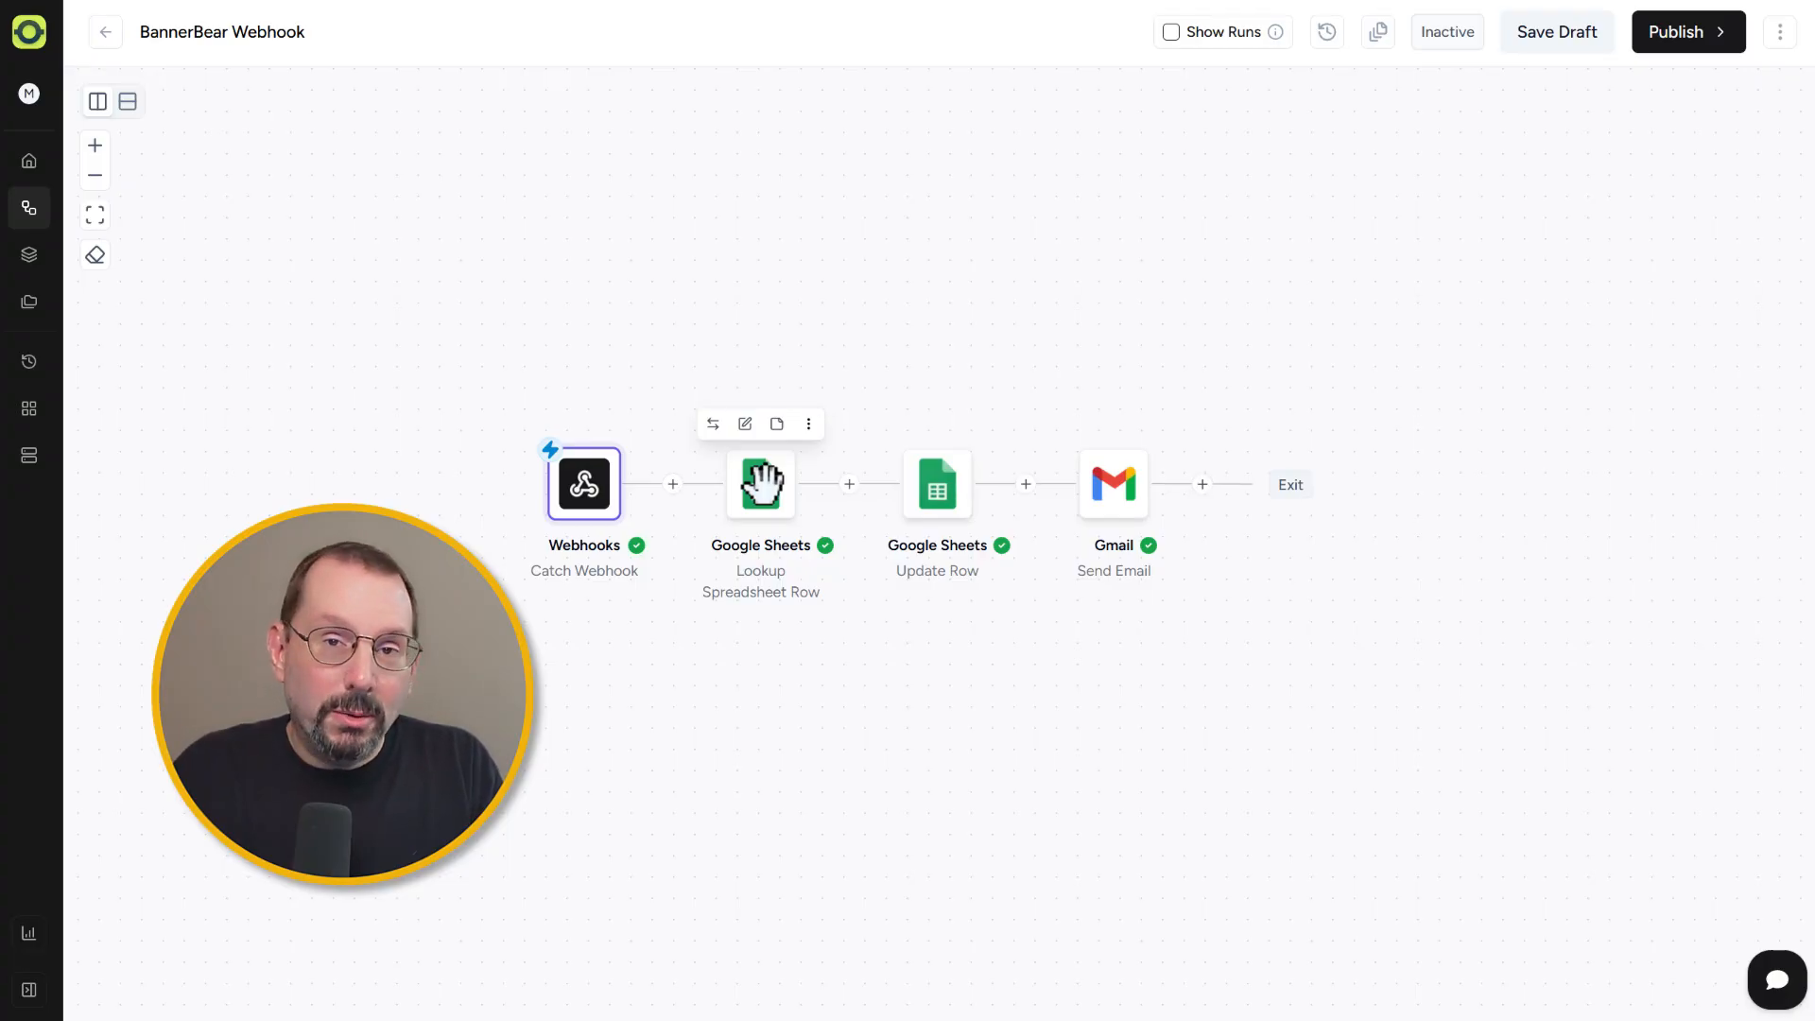
{"action": "left_click", "coordinate": [762, 484]}
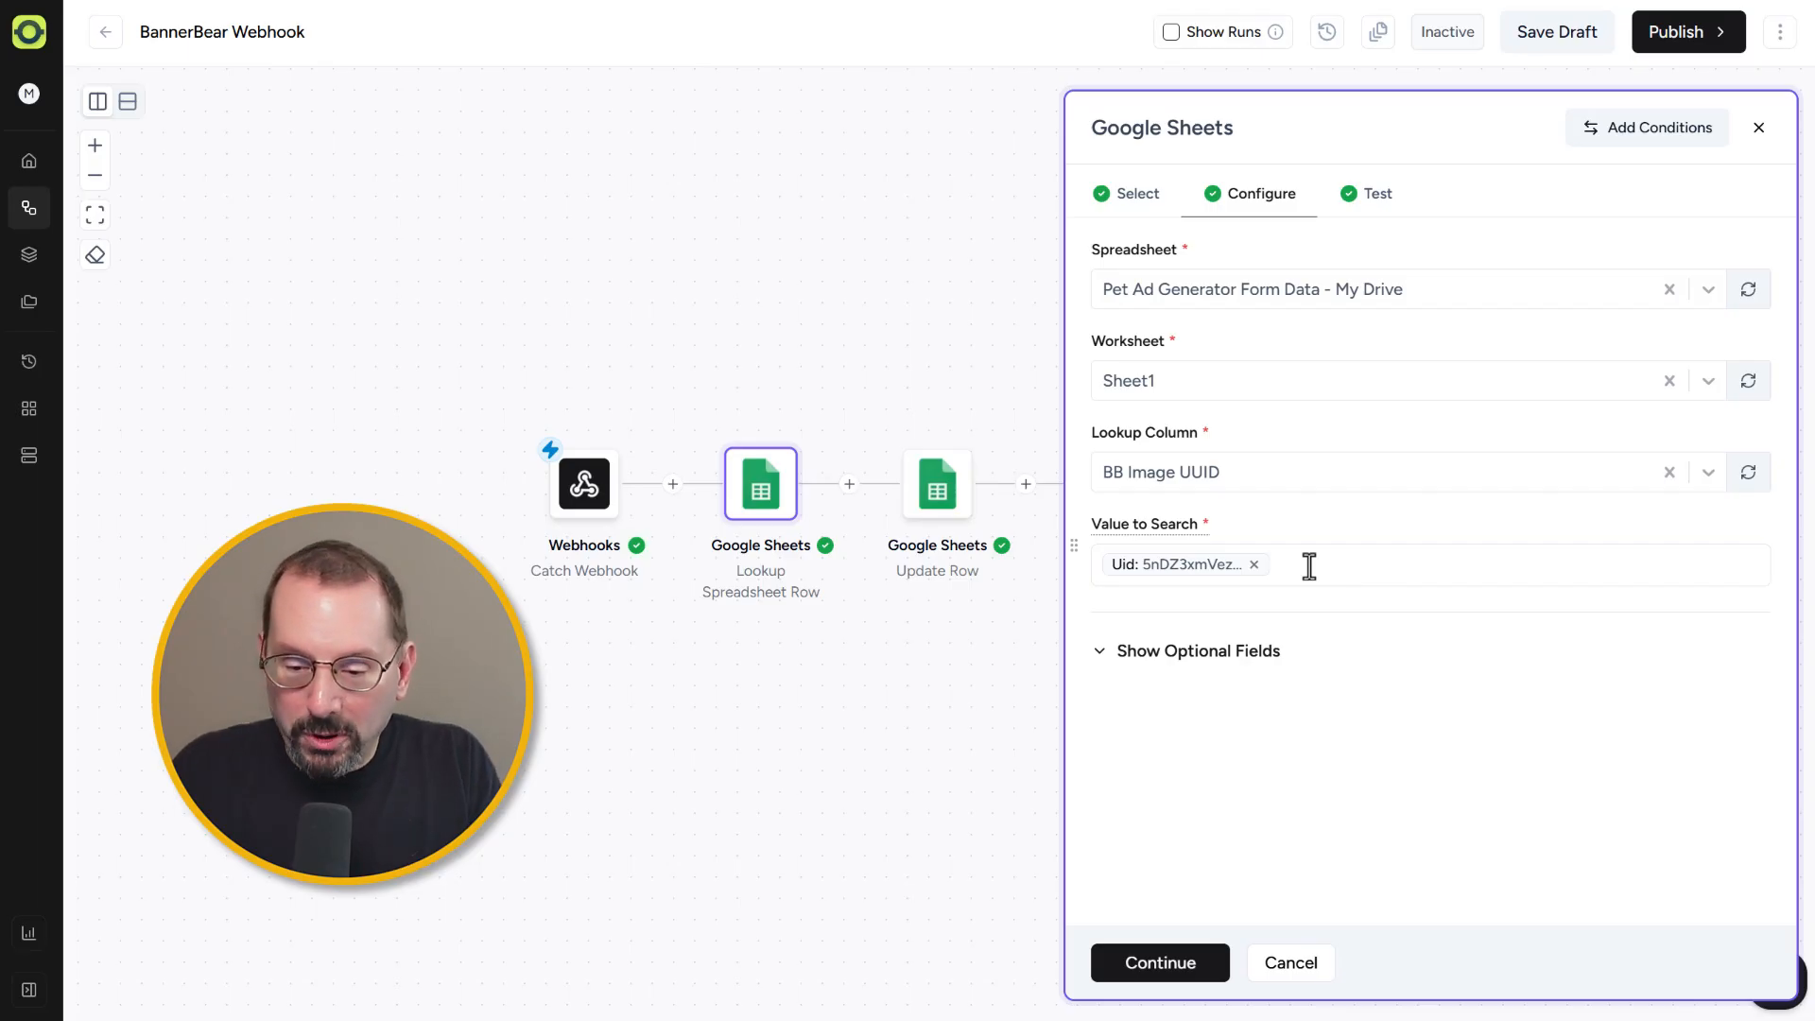
{"action": "left_click", "coordinate": [1168, 974]}
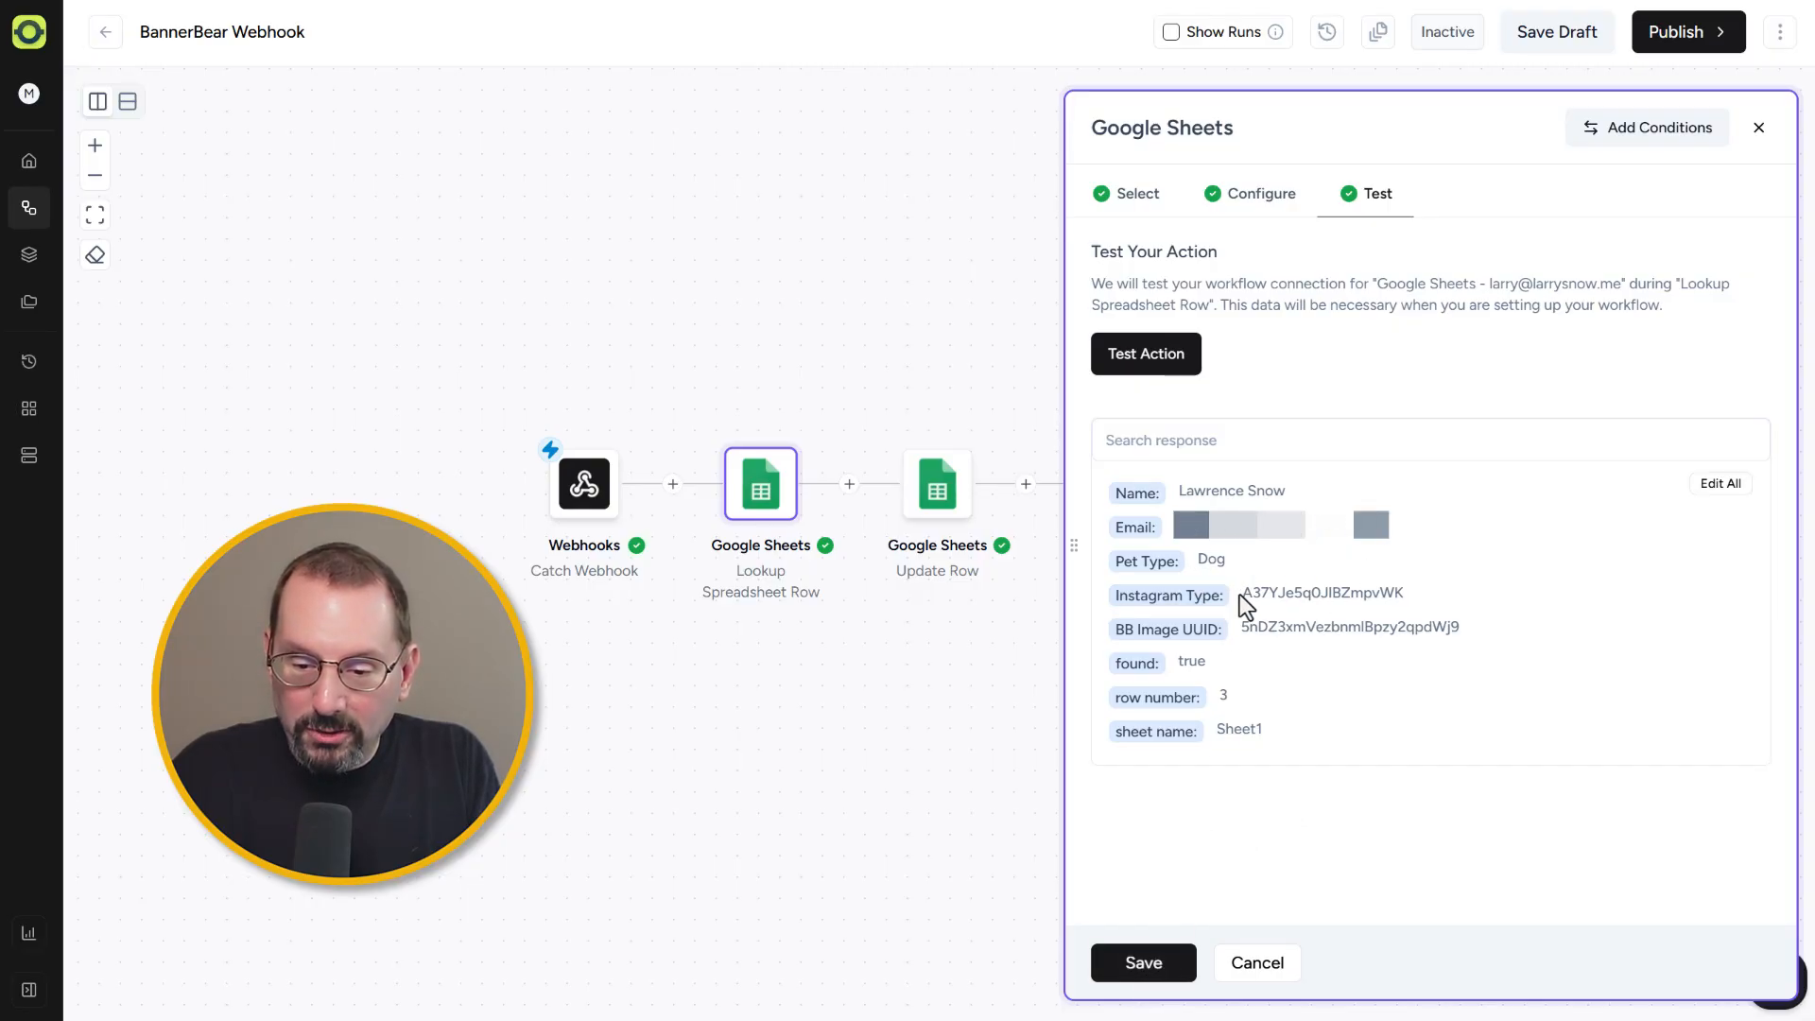
{"action": "left_click_drag", "start_coordinate": [1243, 627], "coordinate": [1432, 645]}
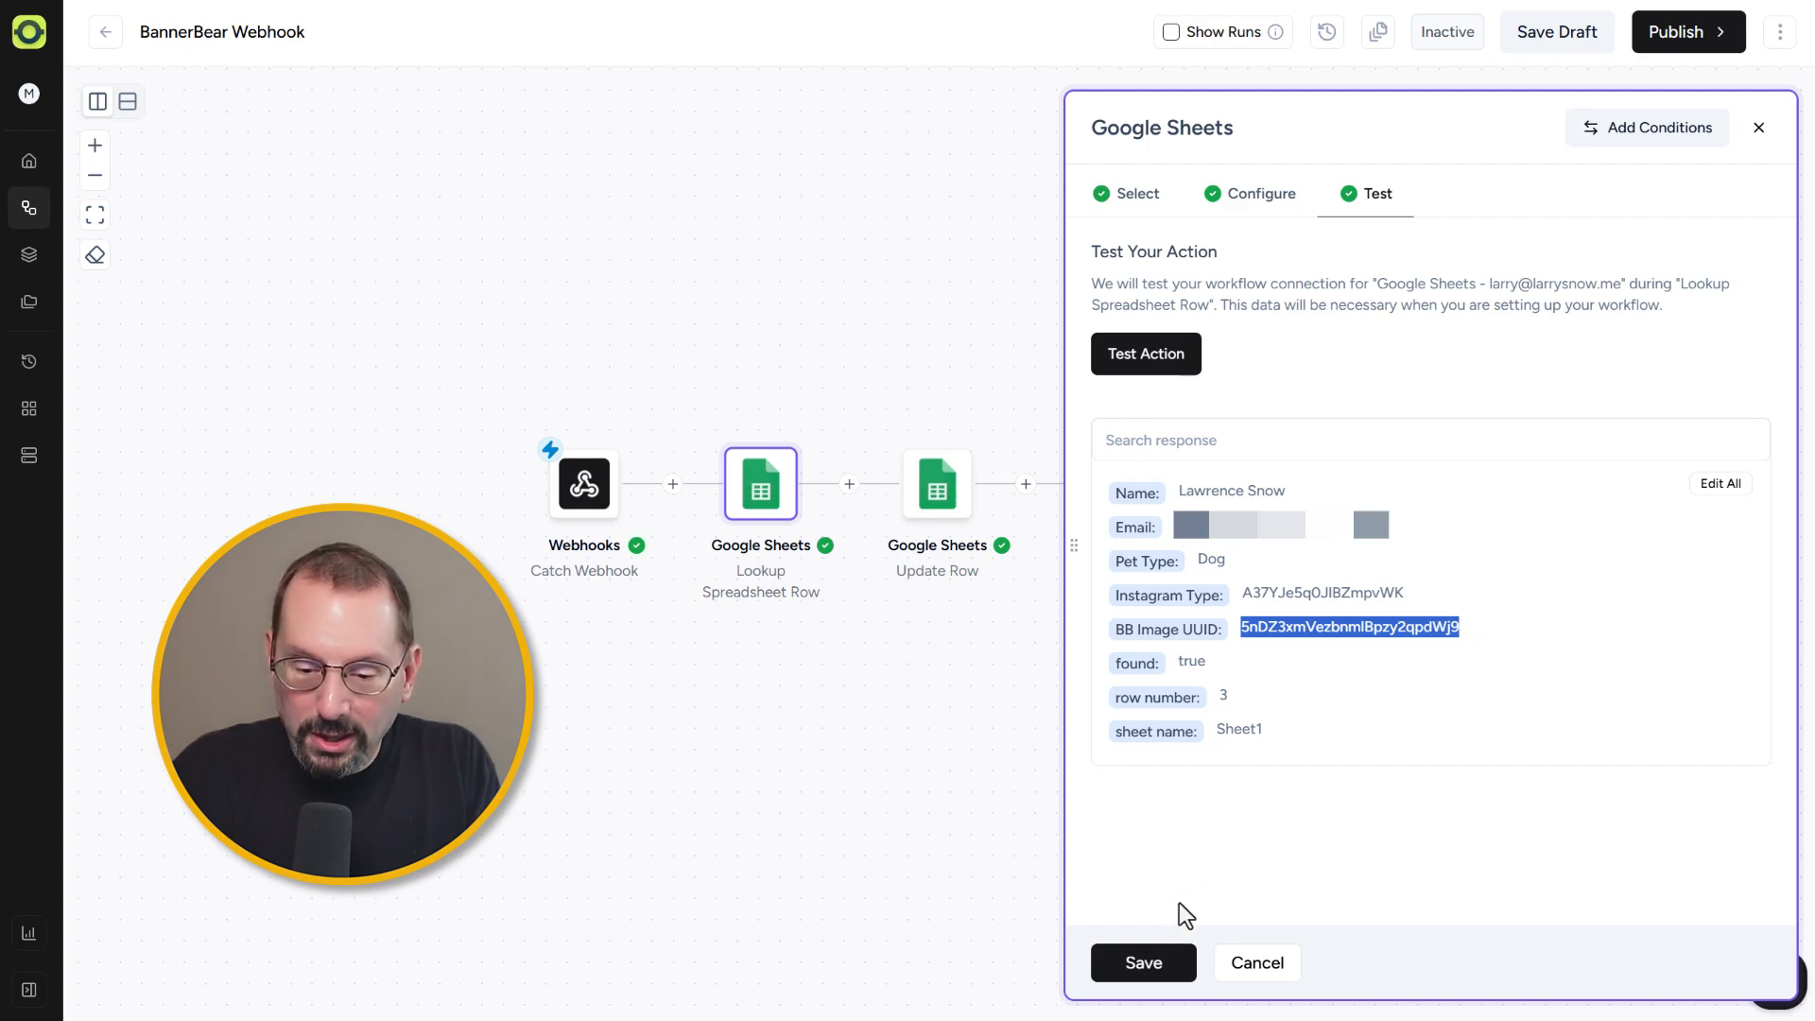
{"action": "left_click", "coordinate": [1200, 663]}
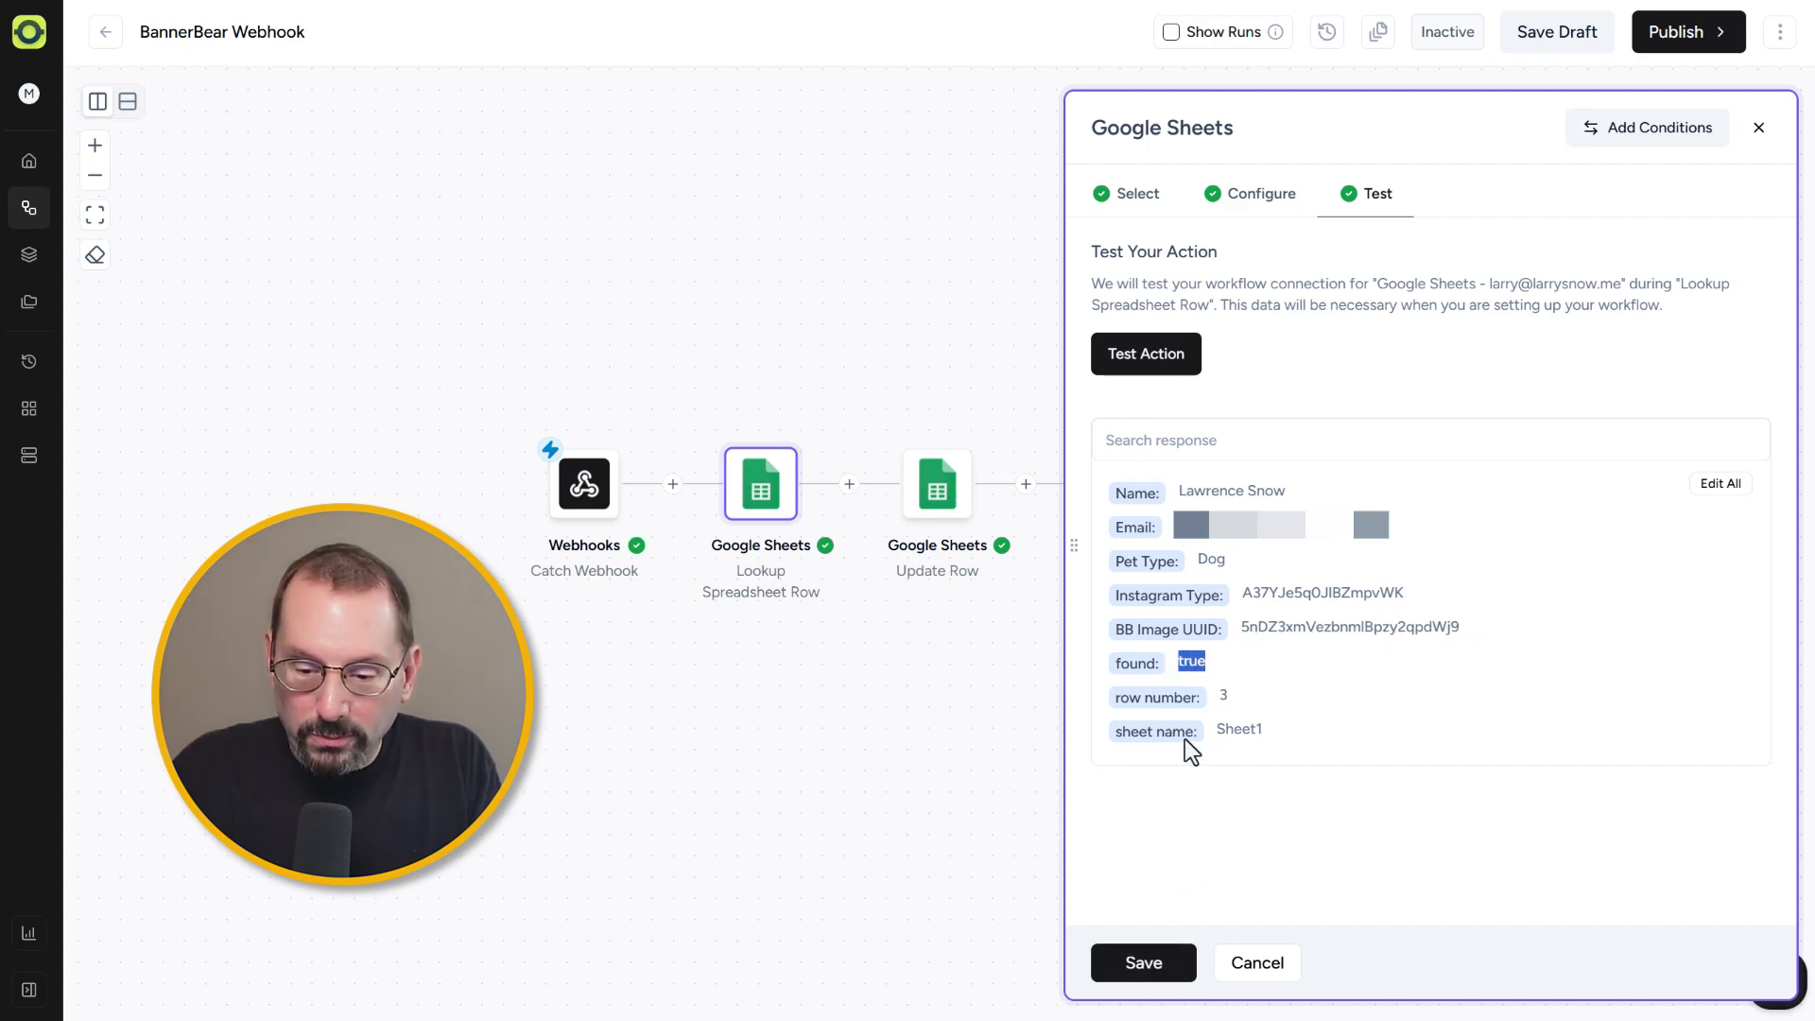
{"action": "left_click", "coordinate": [1172, 966]}
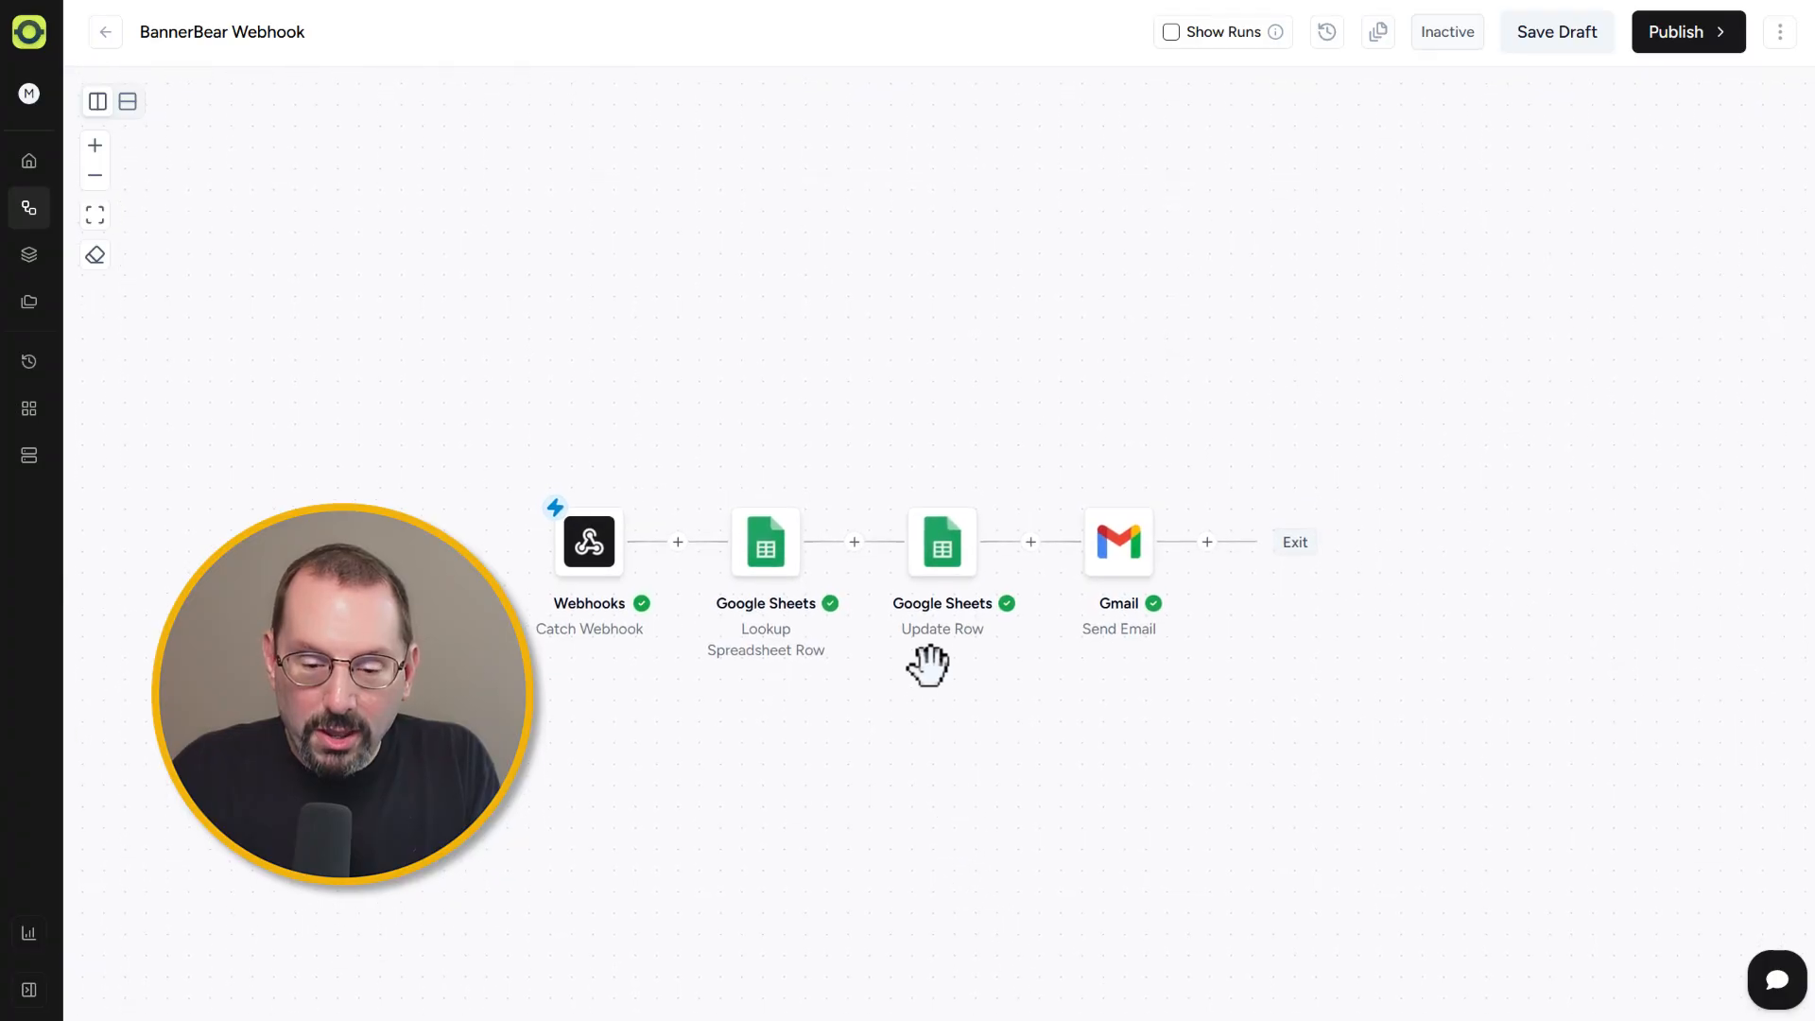
Step: Open the Update Row step, browse the lookup step's data for the Row Number field, then continue to the test and save
{"action": "mouse_move", "coordinate": [940, 548]}
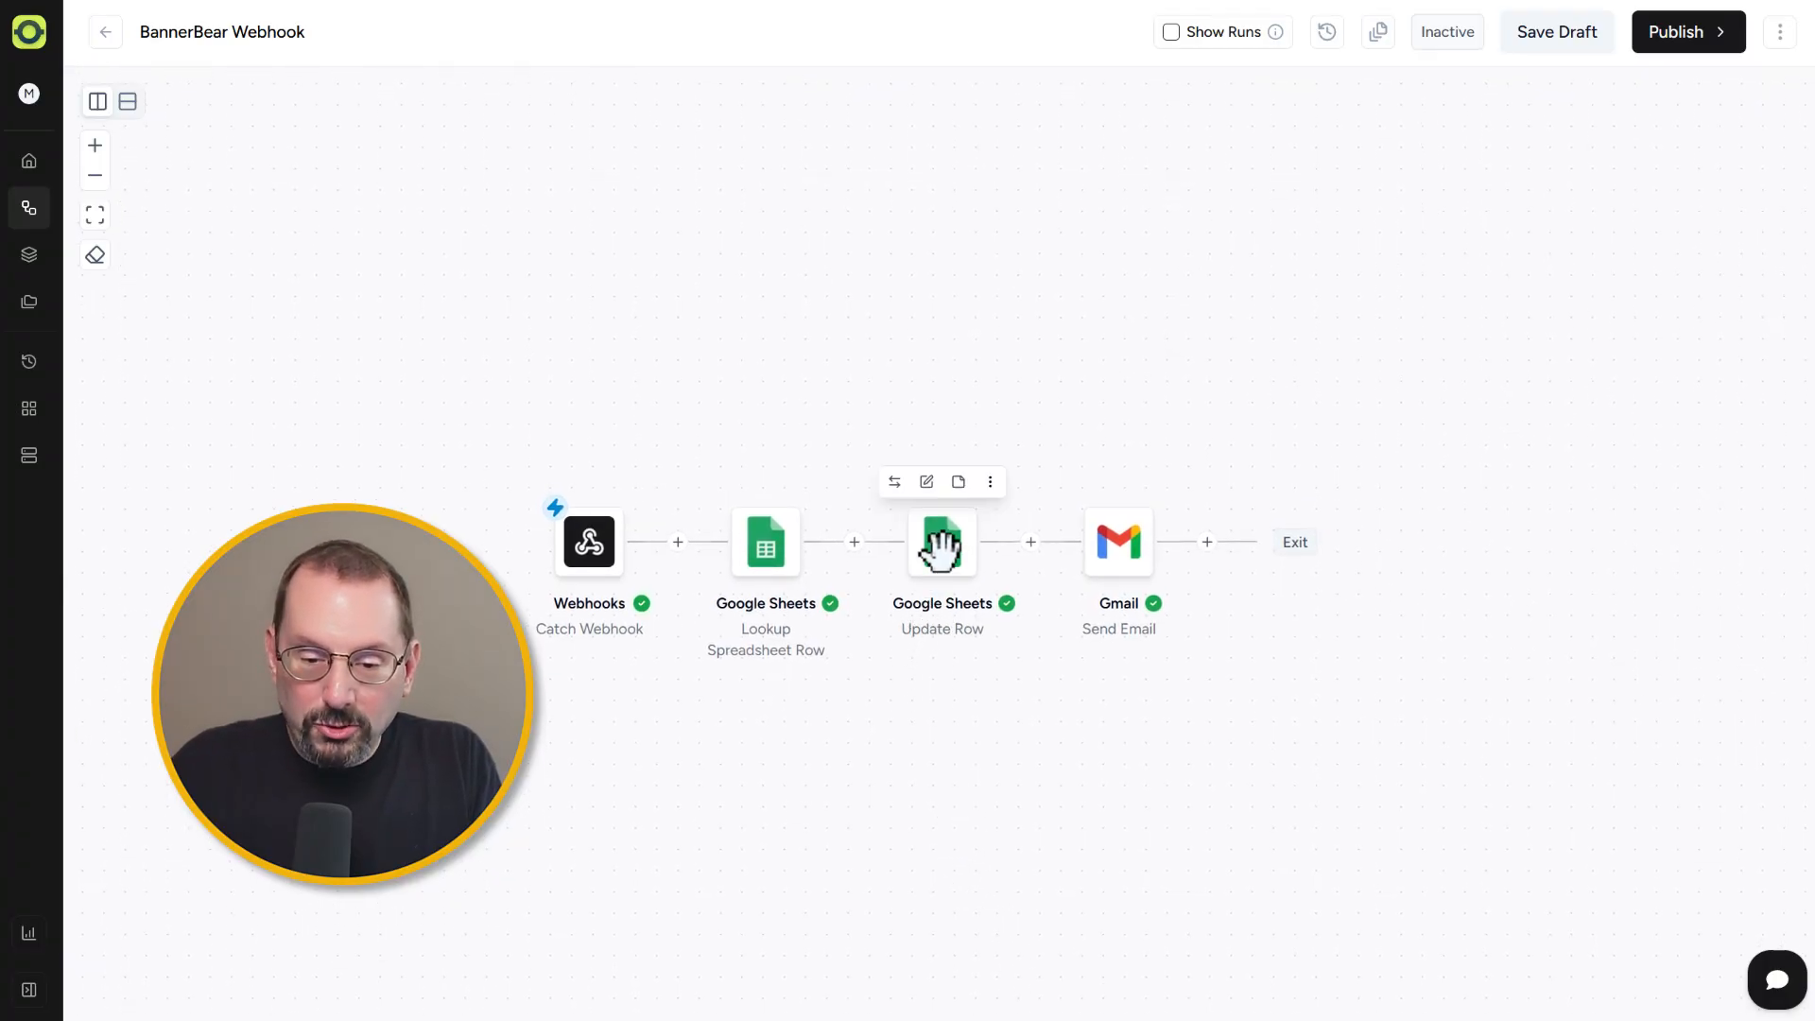
{"action": "left_click", "coordinate": [940, 542]}
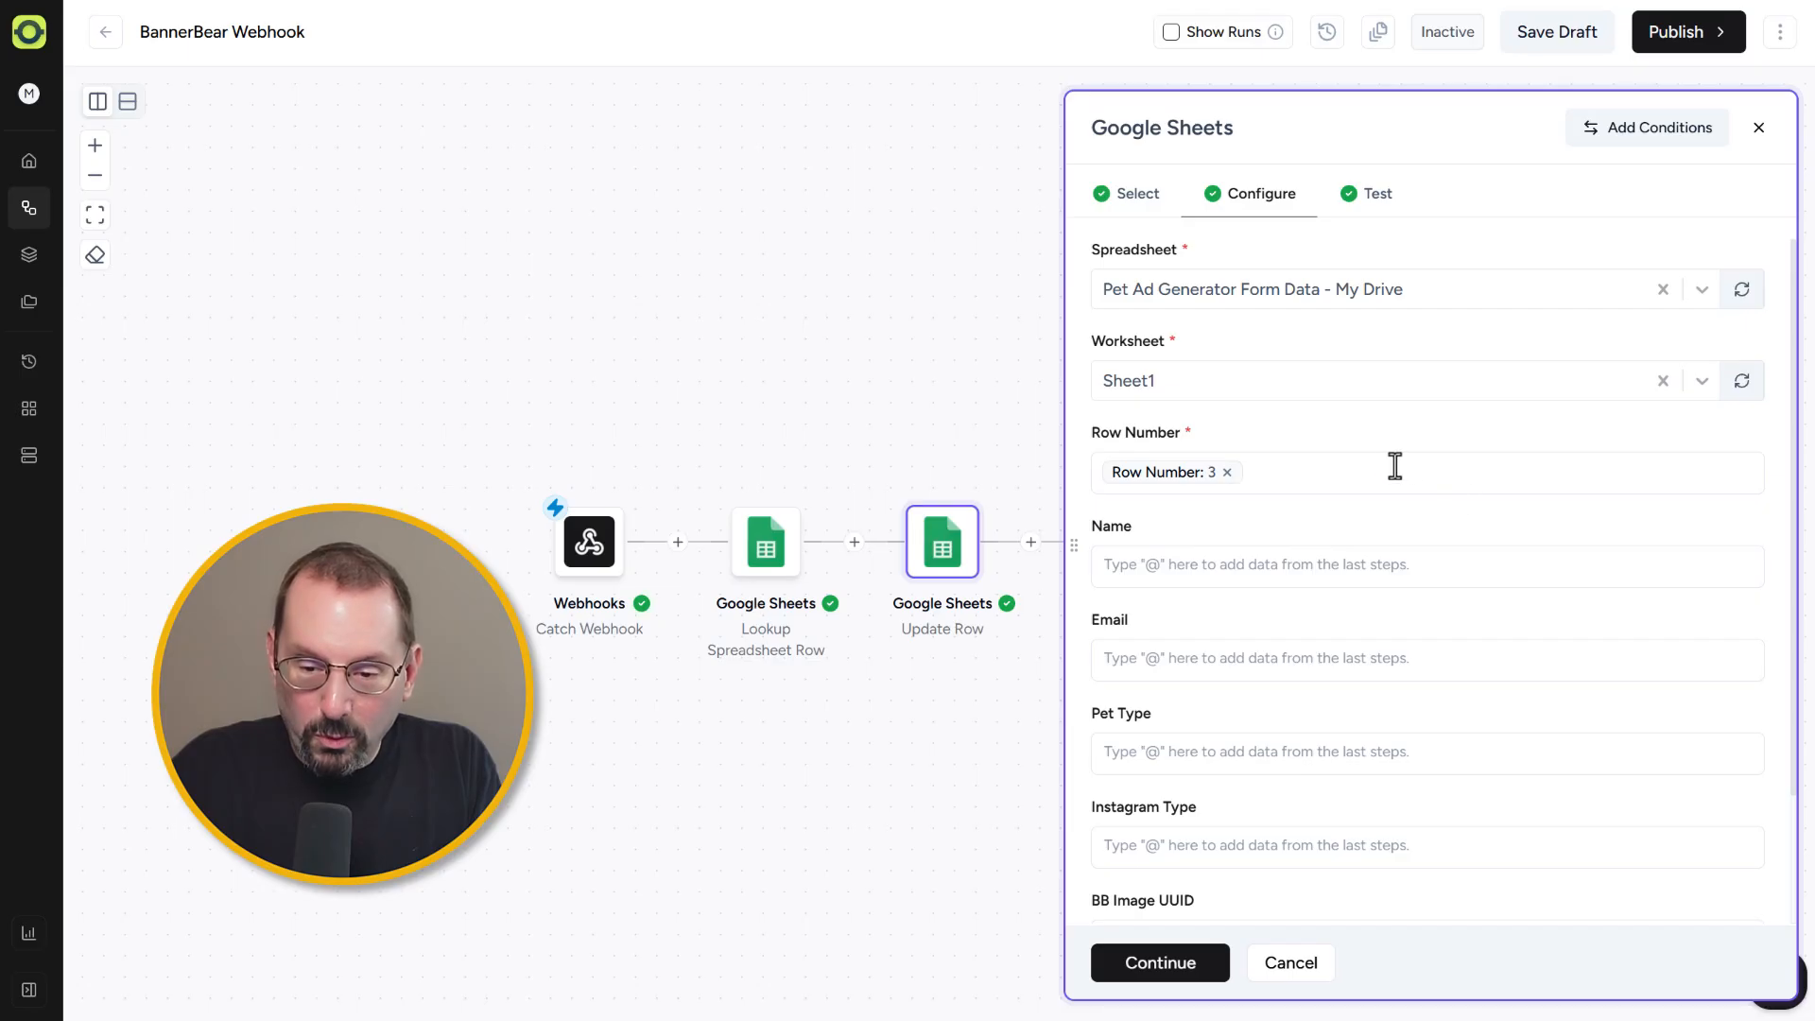
{"action": "left_click", "coordinate": [1343, 469]}
{"action": "type", "text": "@"}
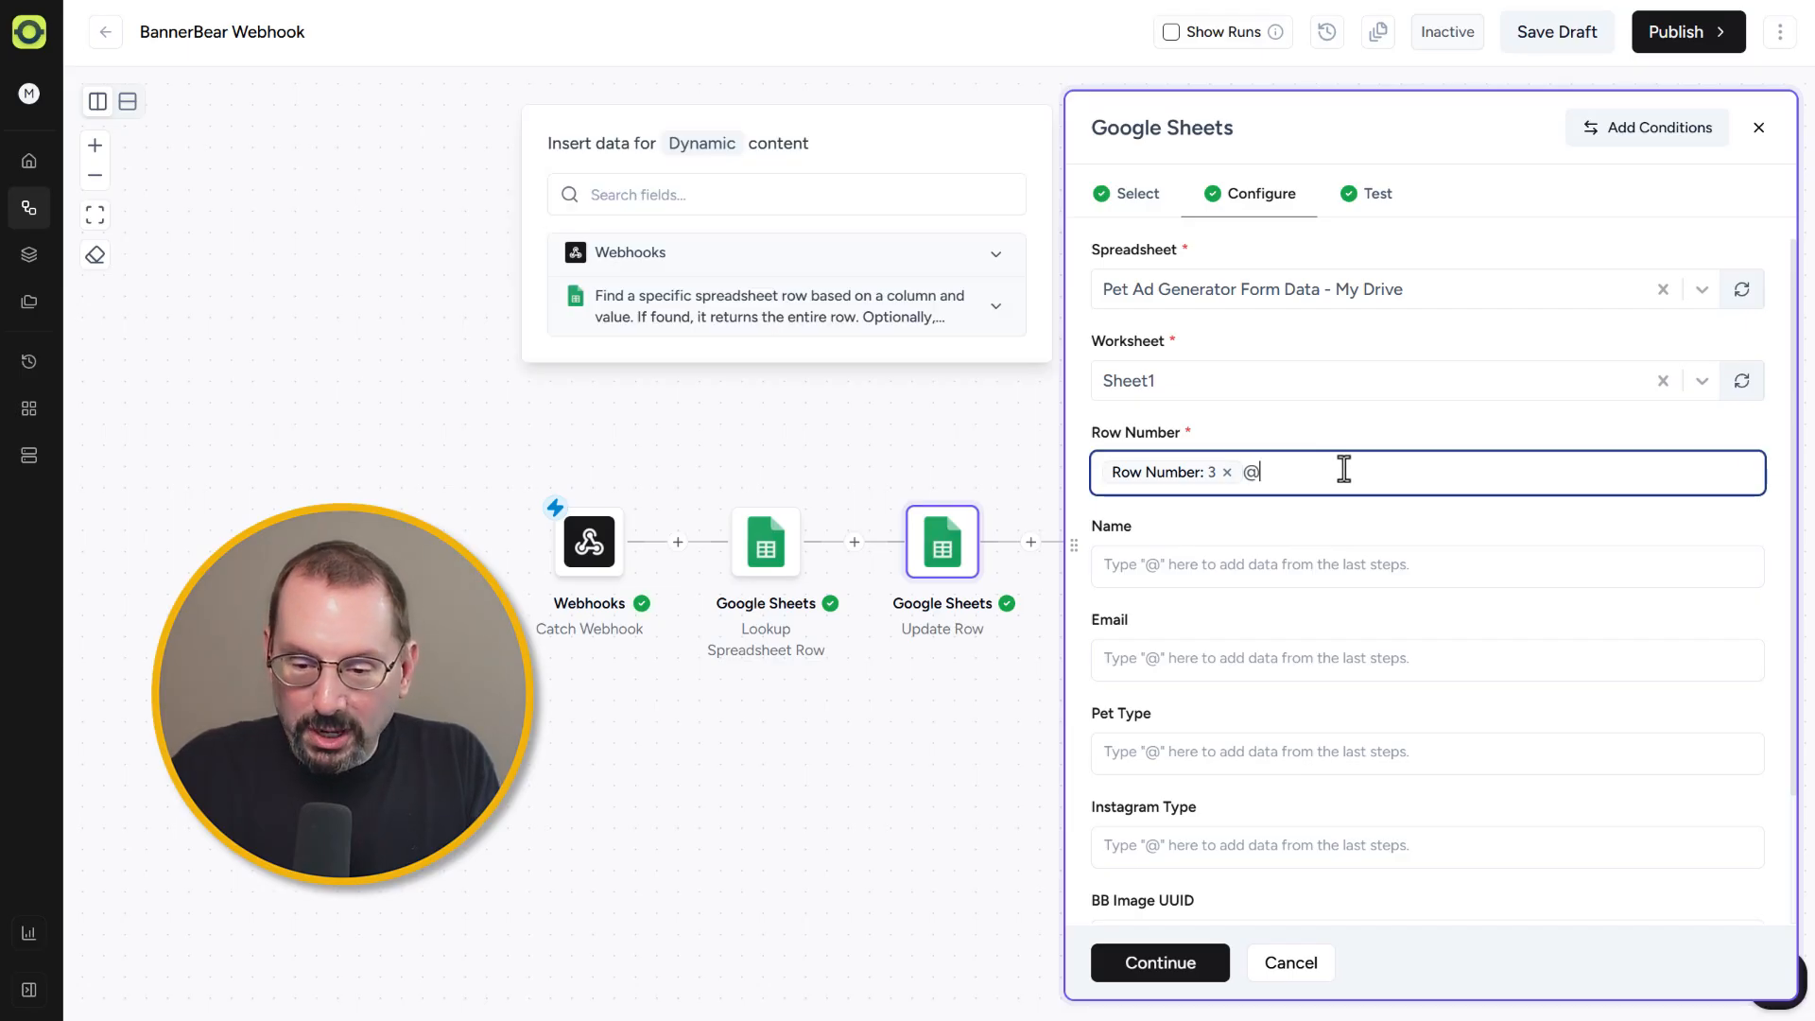
{"action": "left_click", "coordinate": [889, 337]}
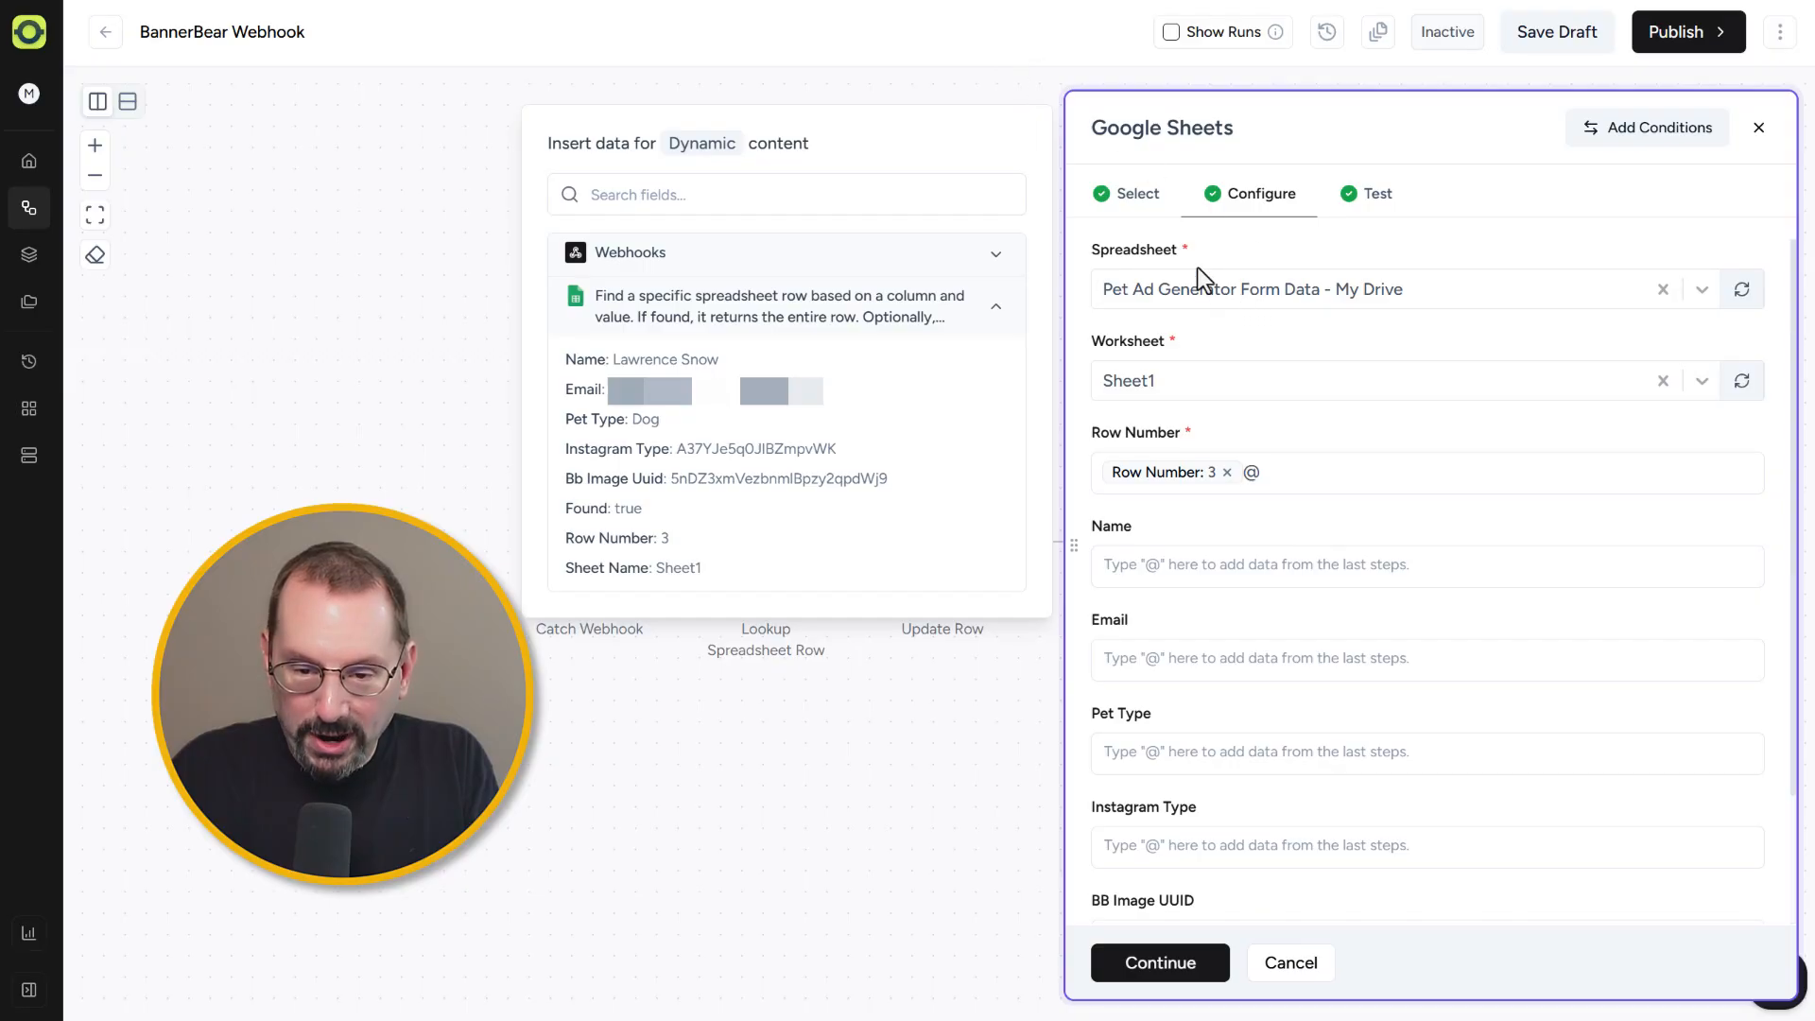
{"action": "left_click", "coordinate": [1305, 471]}
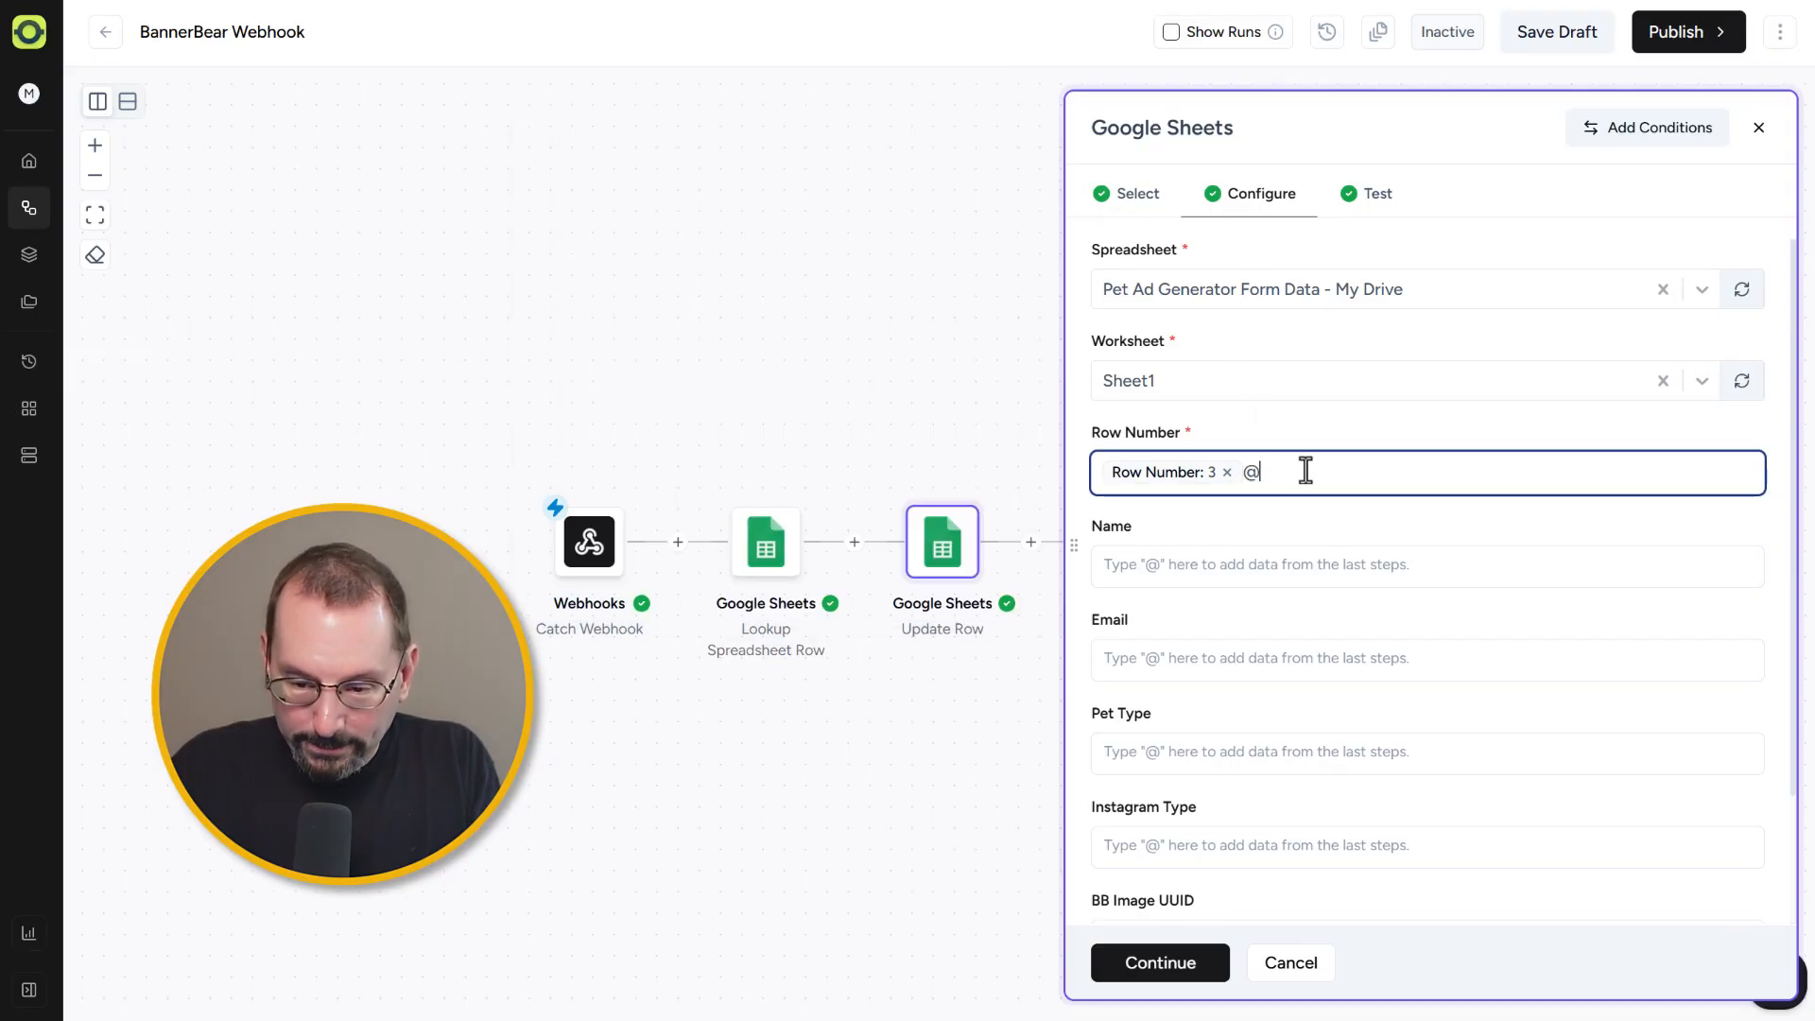
{"action": "key", "text": "BackSpace"}
{"action": "left_click", "coordinate": [1290, 512]}
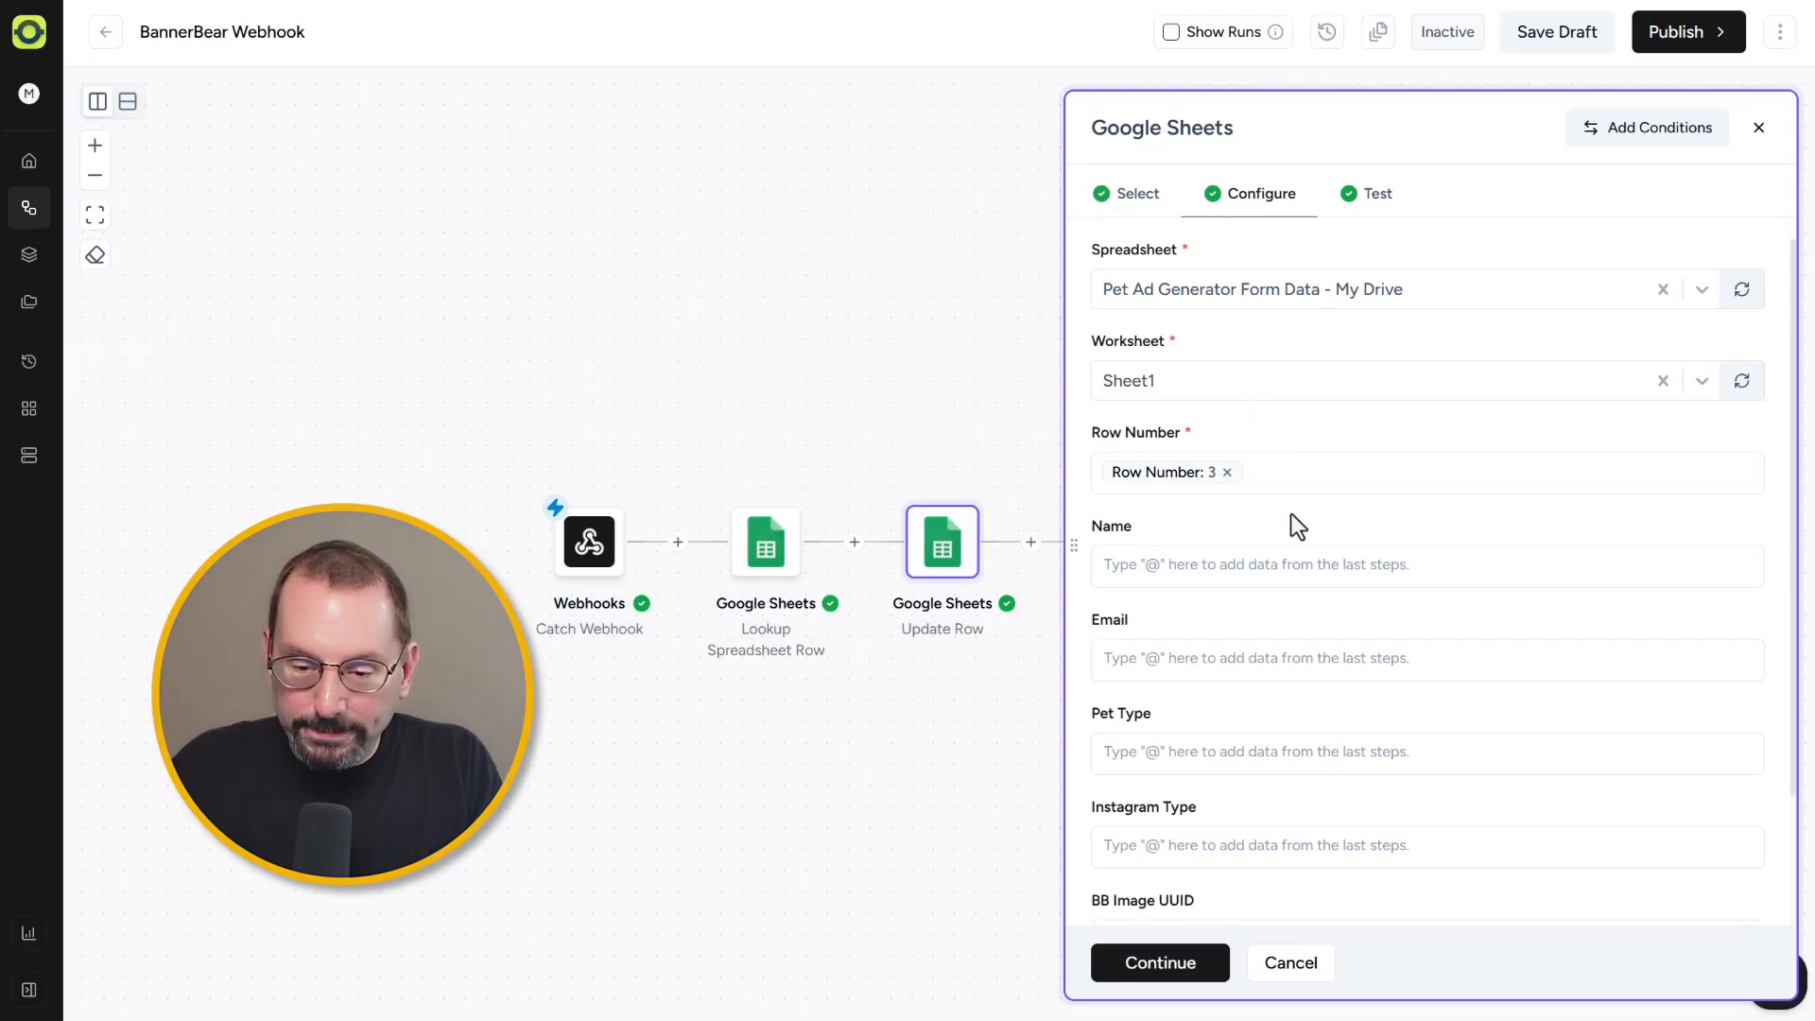
{"action": "scroll", "coordinate": [1230, 777], "scroll_direction": "down", "scroll_amount": 2}
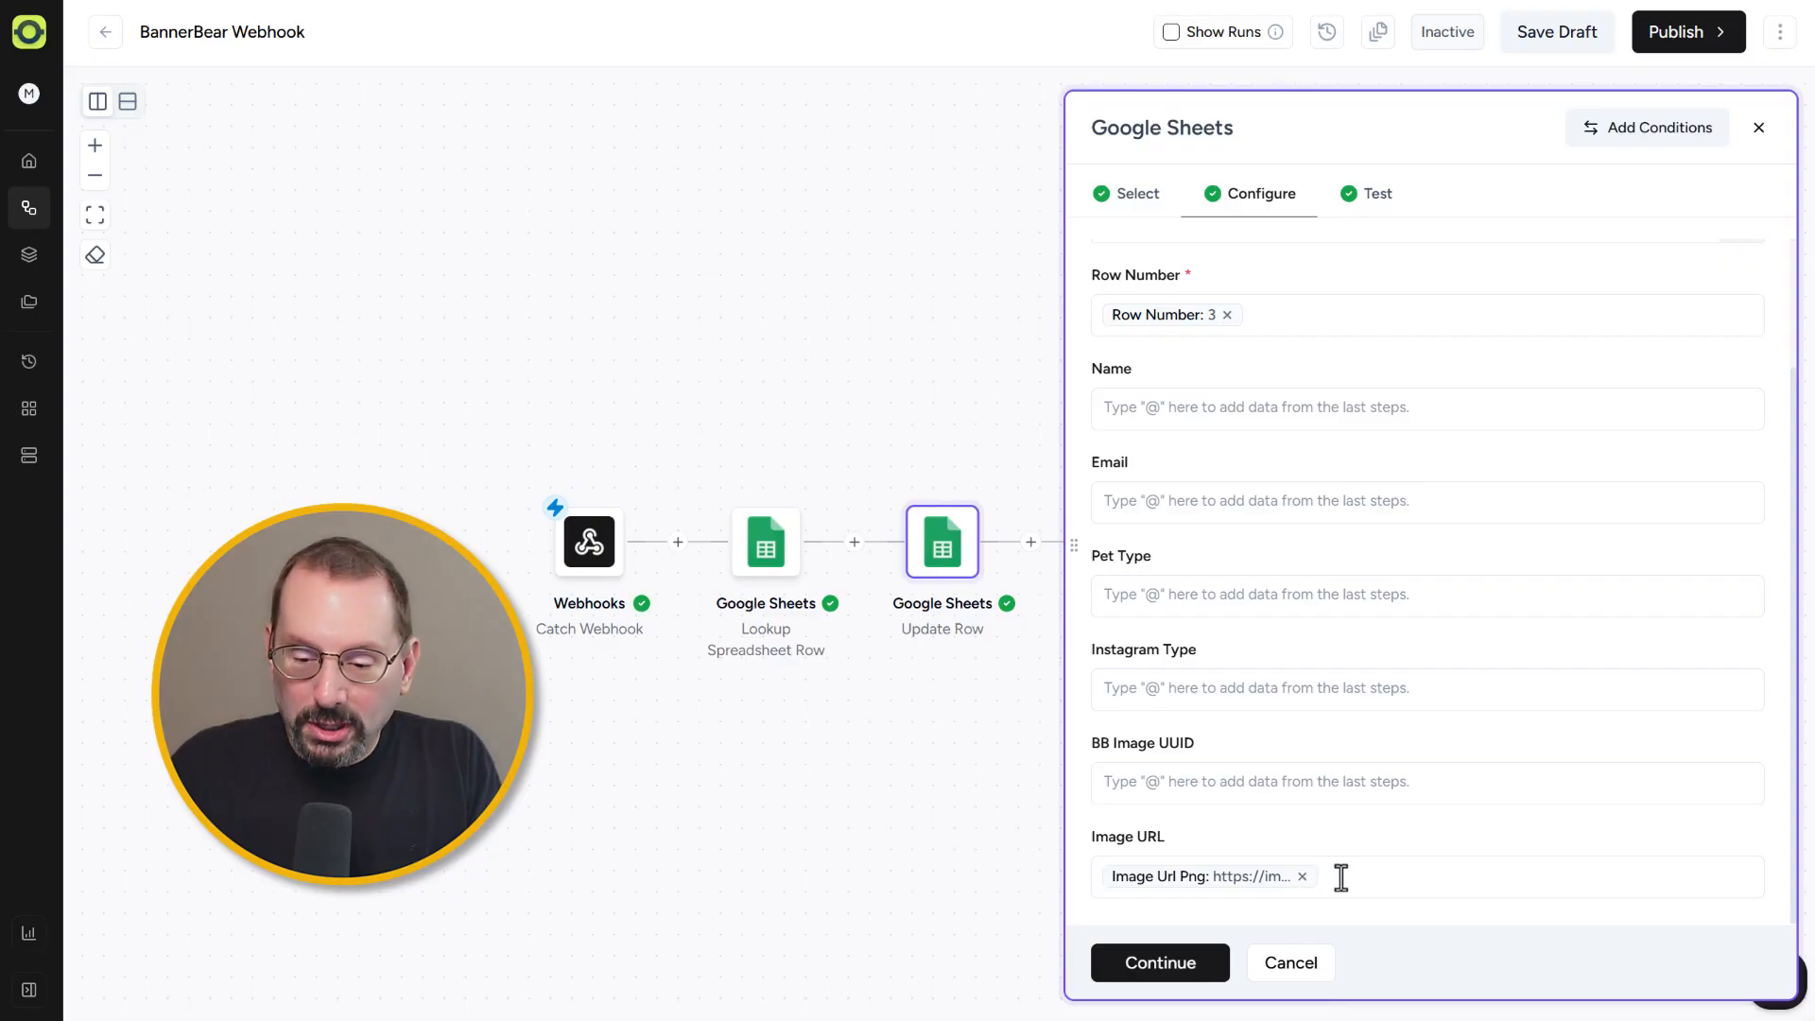
{"action": "left_click", "coordinate": [1203, 972]}
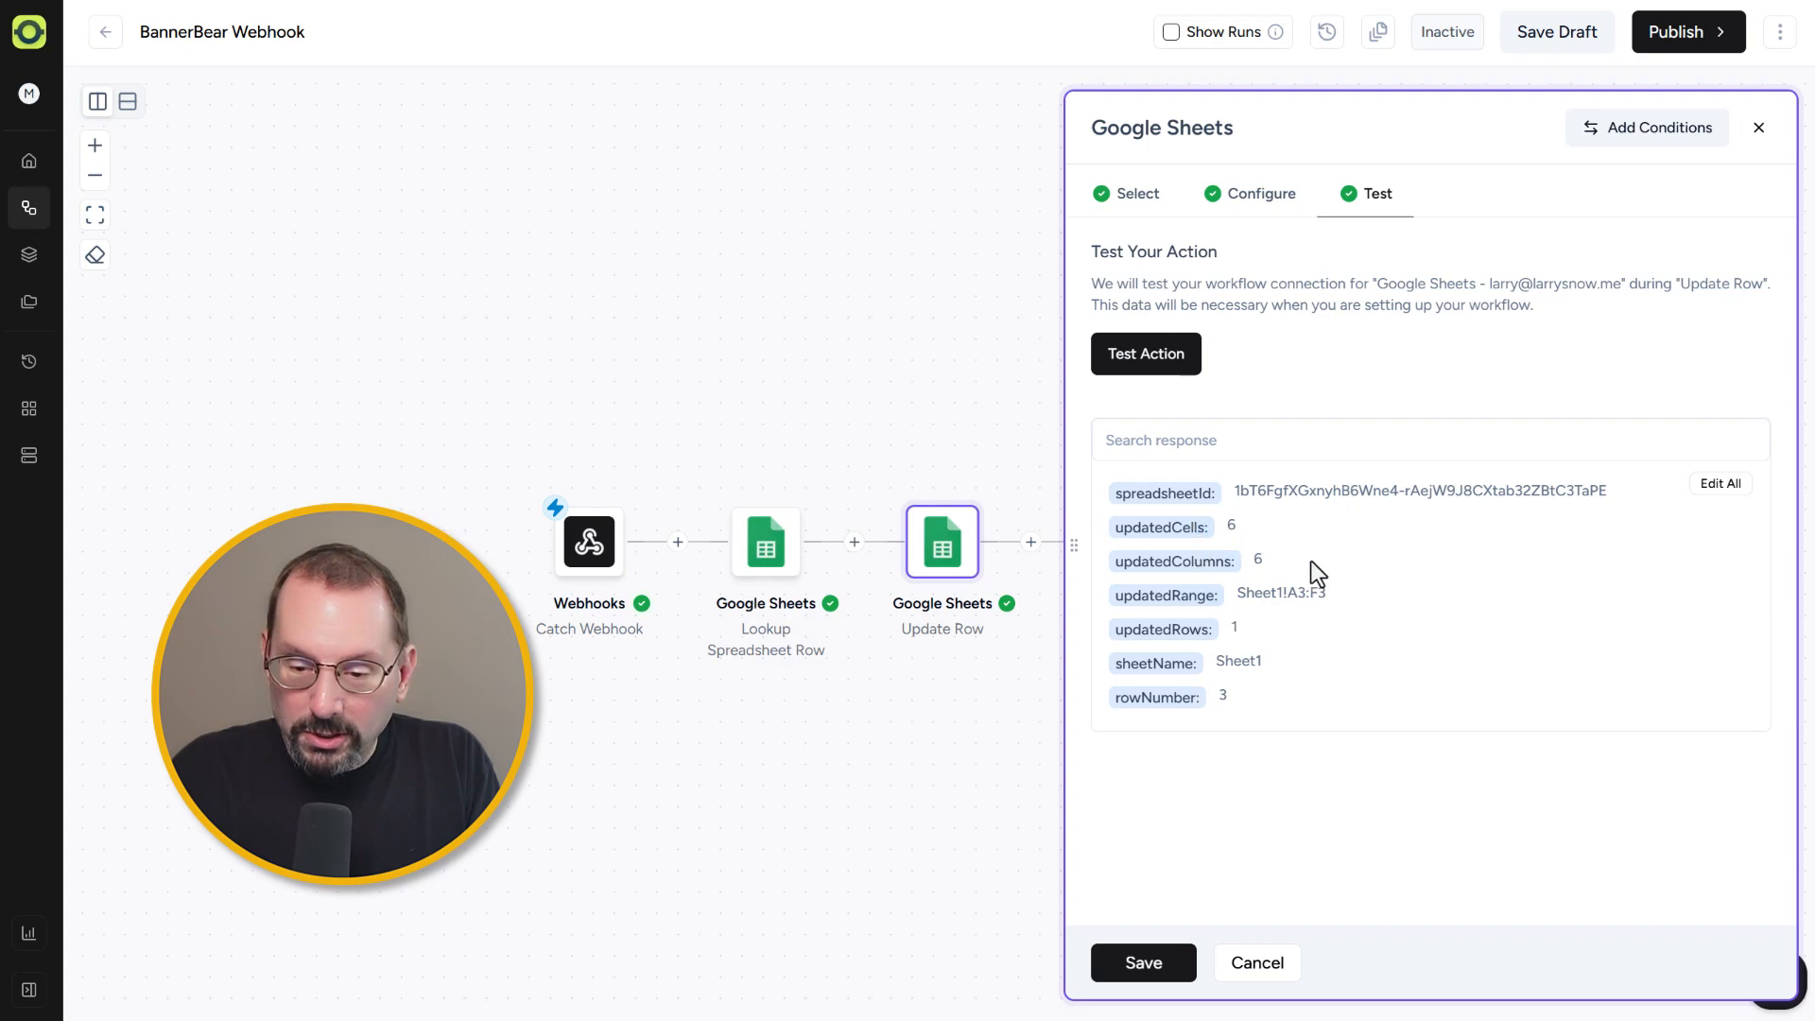
{"action": "left_click", "coordinate": [1145, 963]}
Step: Open the Gmail Send Email step to review its recipient, subject and body, then close it
{"action": "mouse_move", "coordinate": [1126, 540]}
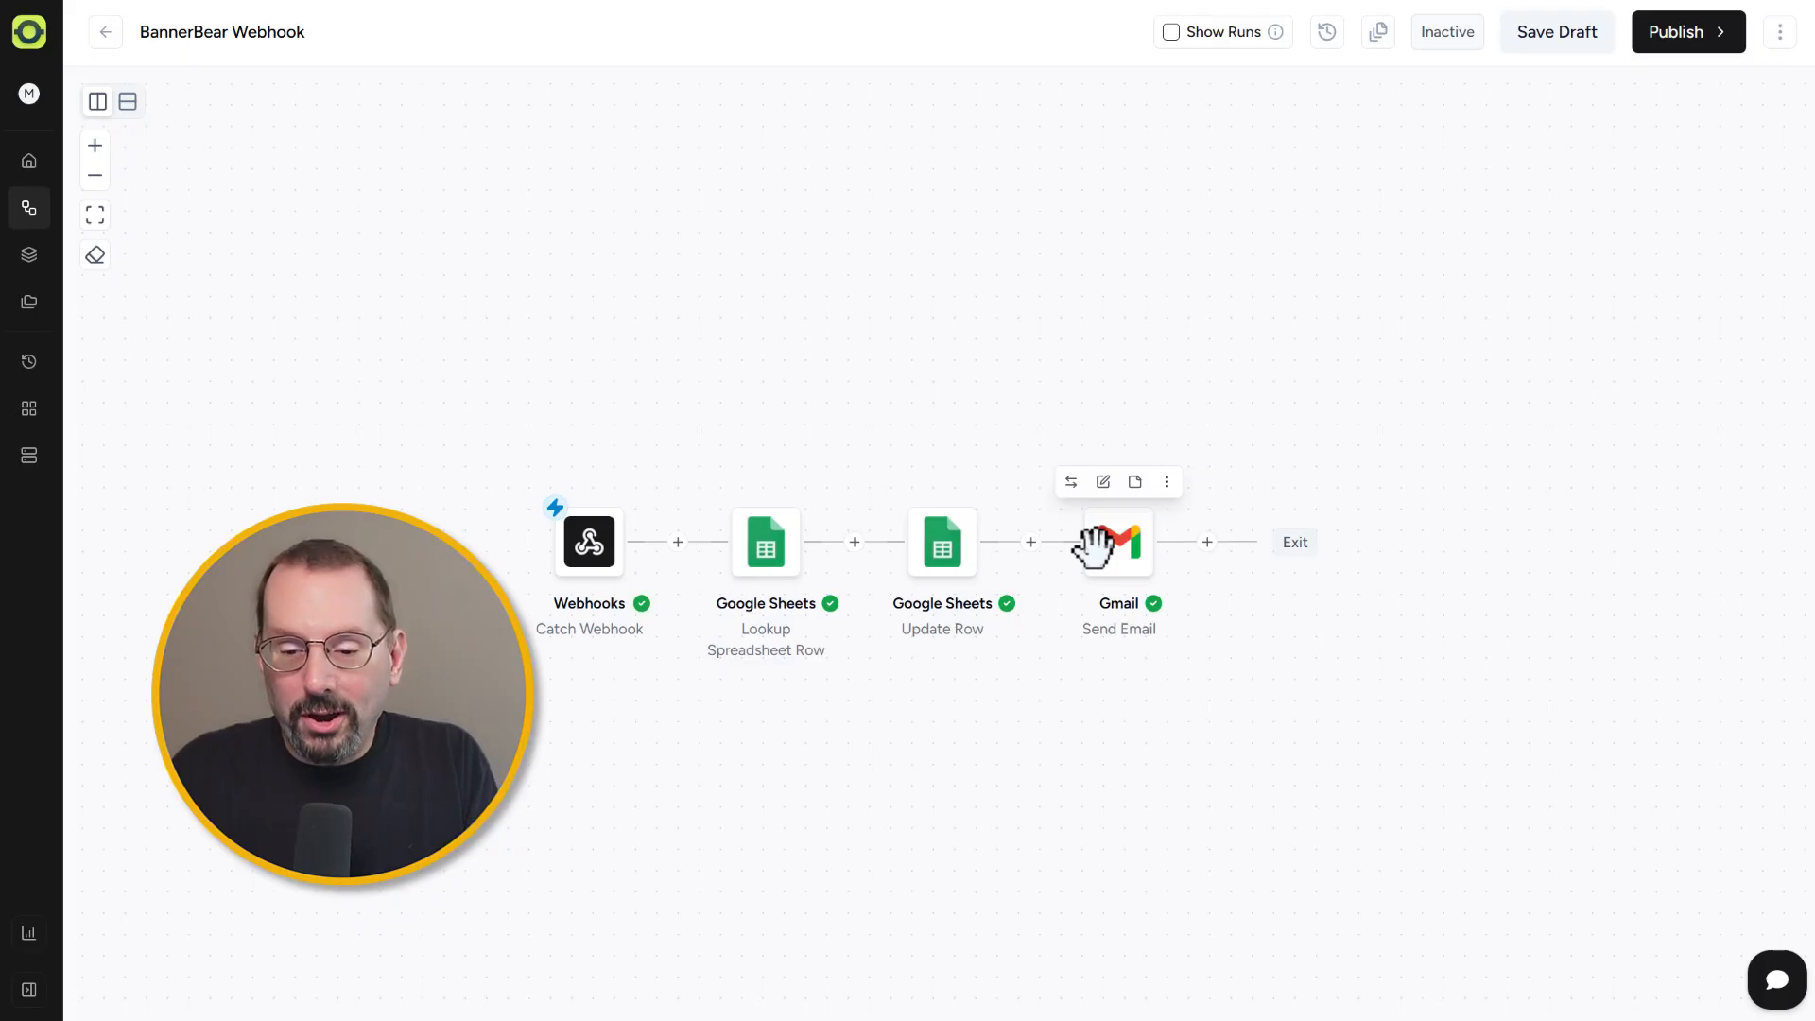
{"action": "left_click", "coordinate": [1112, 545]}
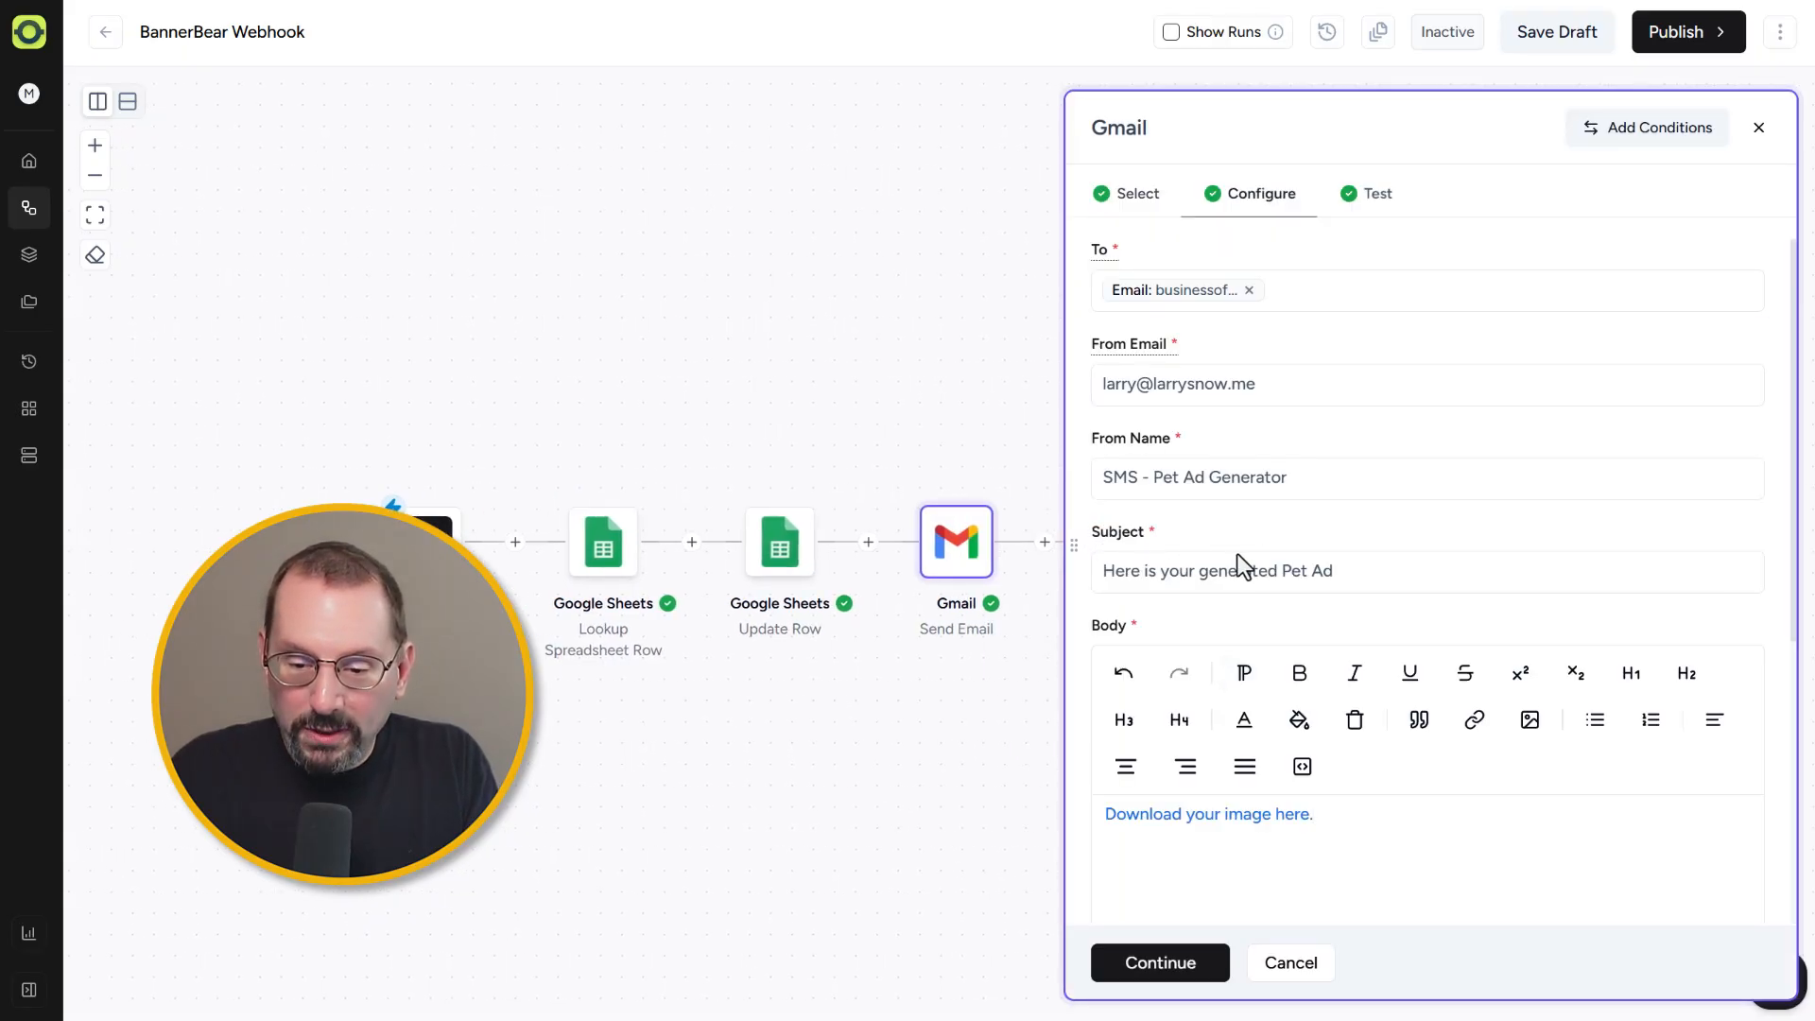
{"action": "scroll", "coordinate": [1277, 565], "scroll_direction": "down", "scroll_amount": 2}
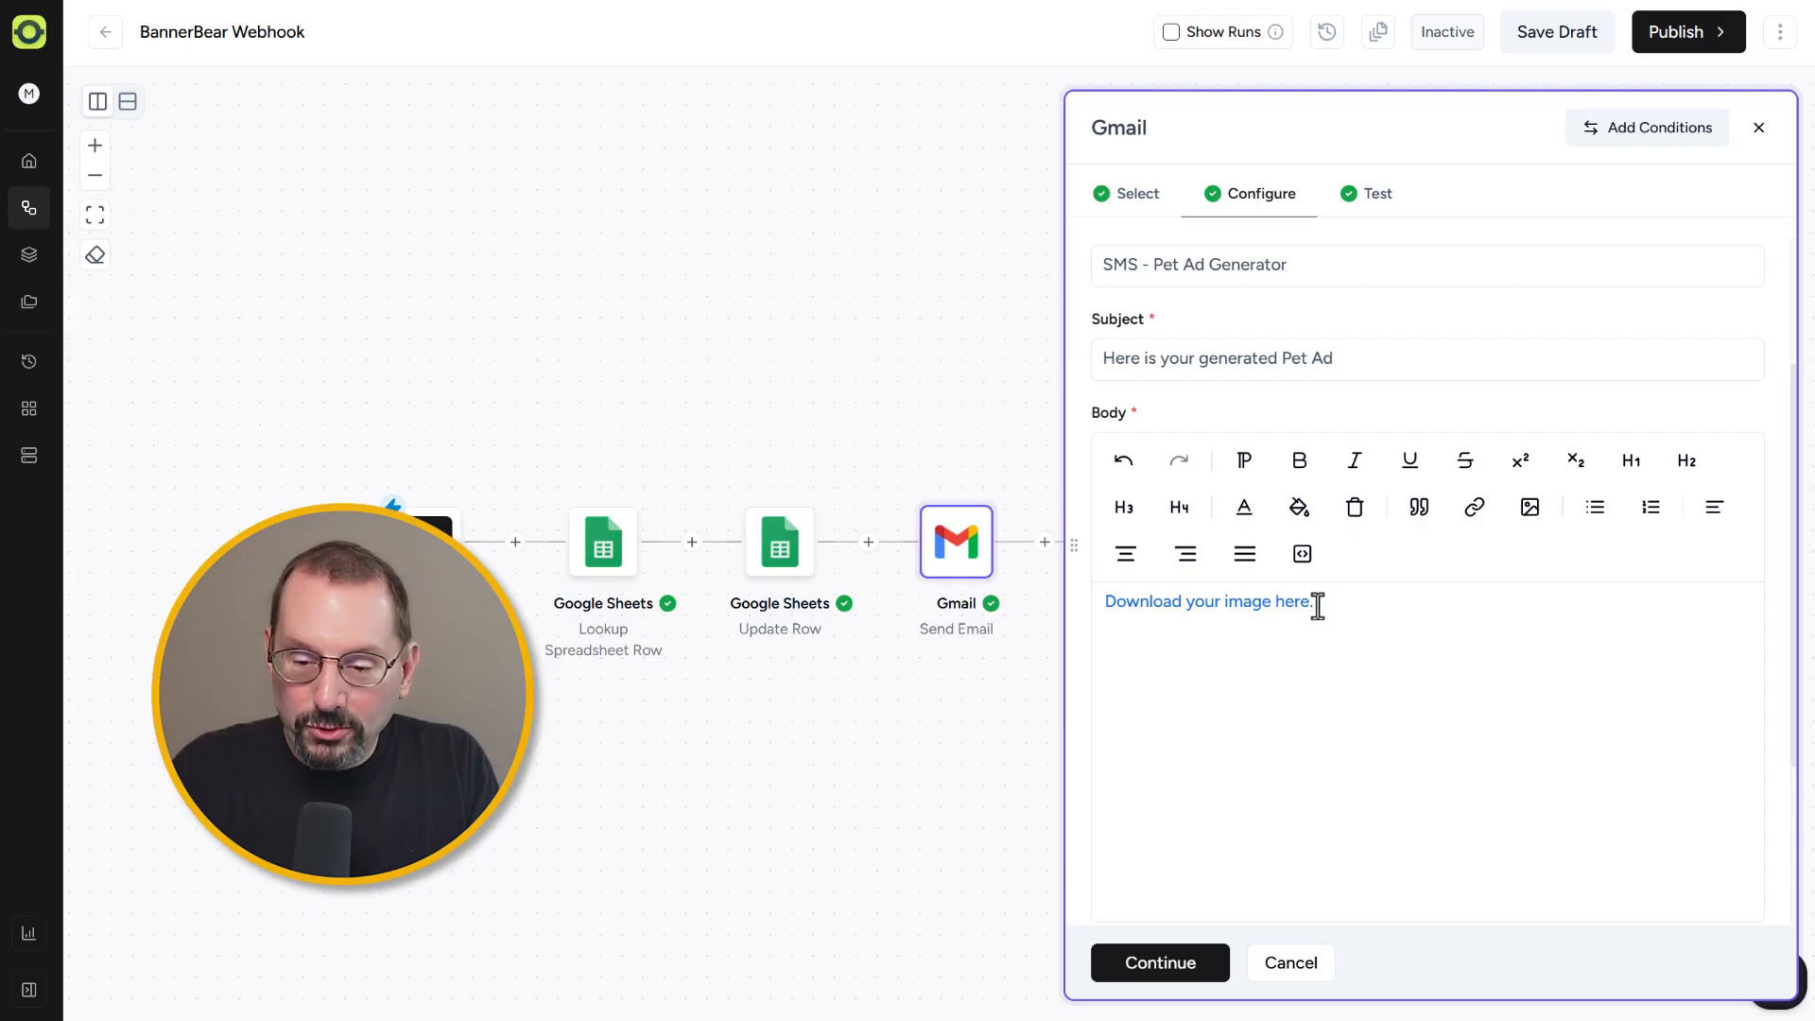
{"action": "key", "text": "Escape"}
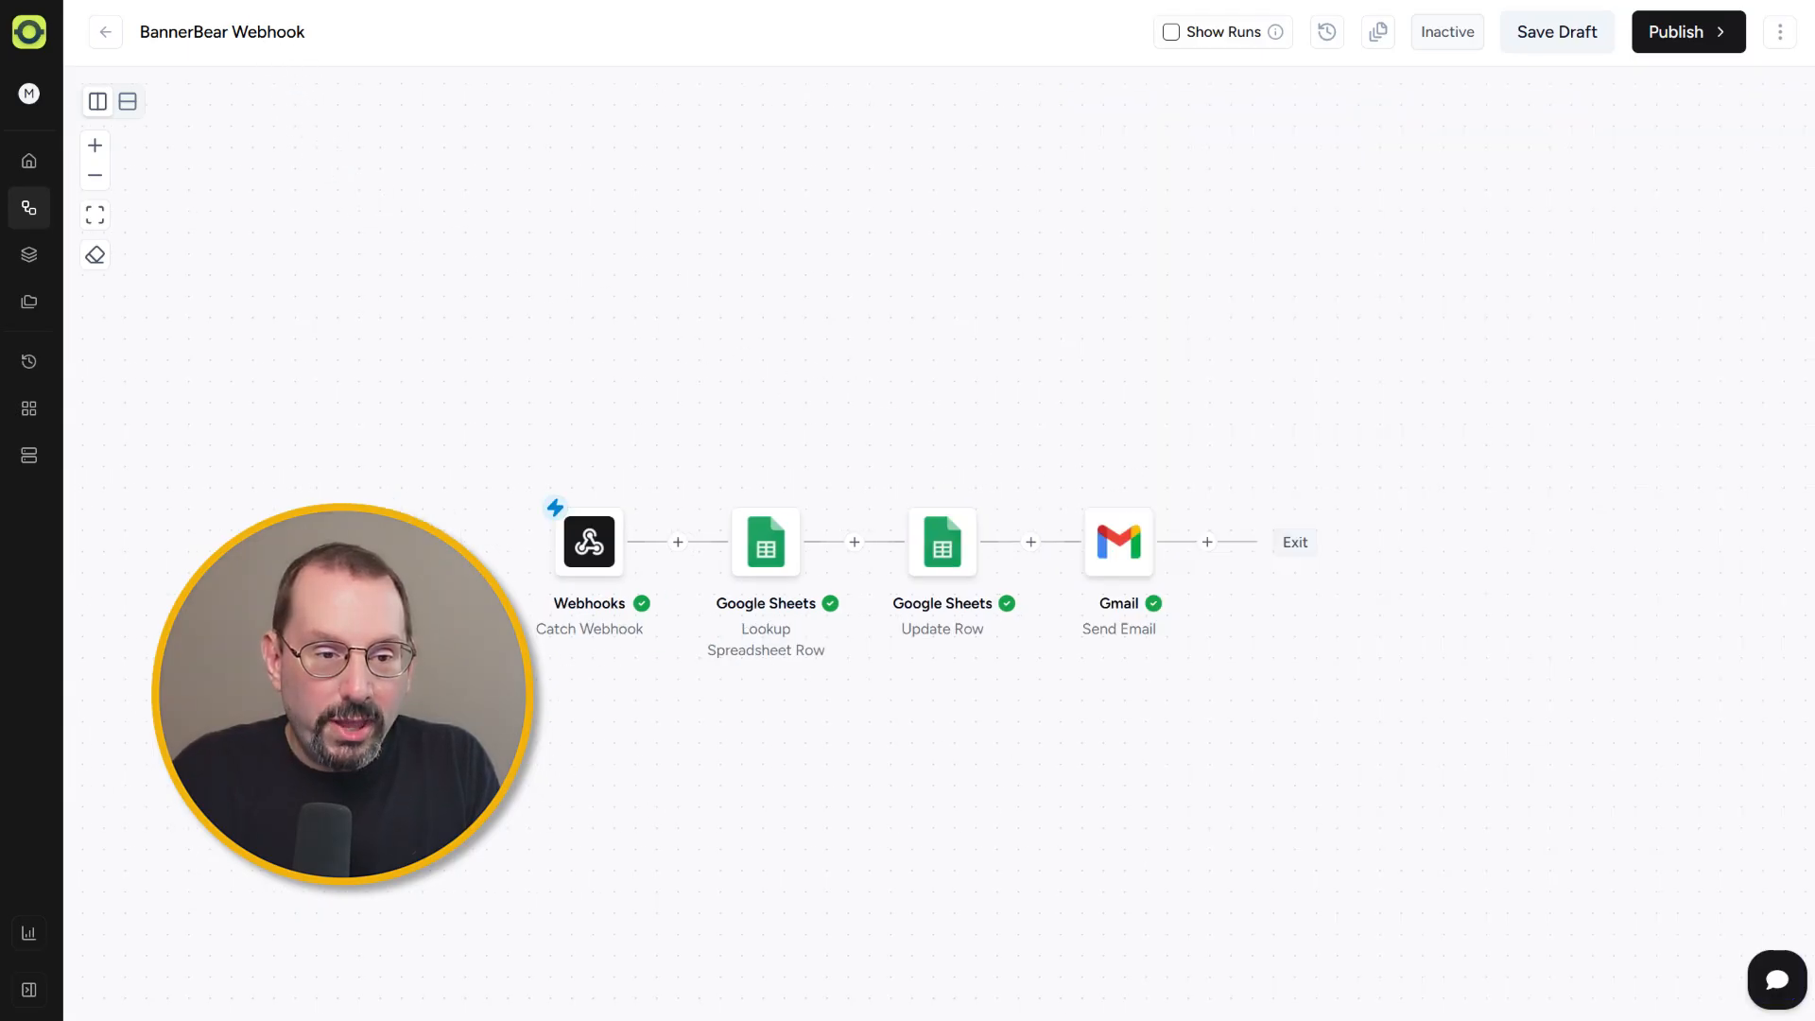